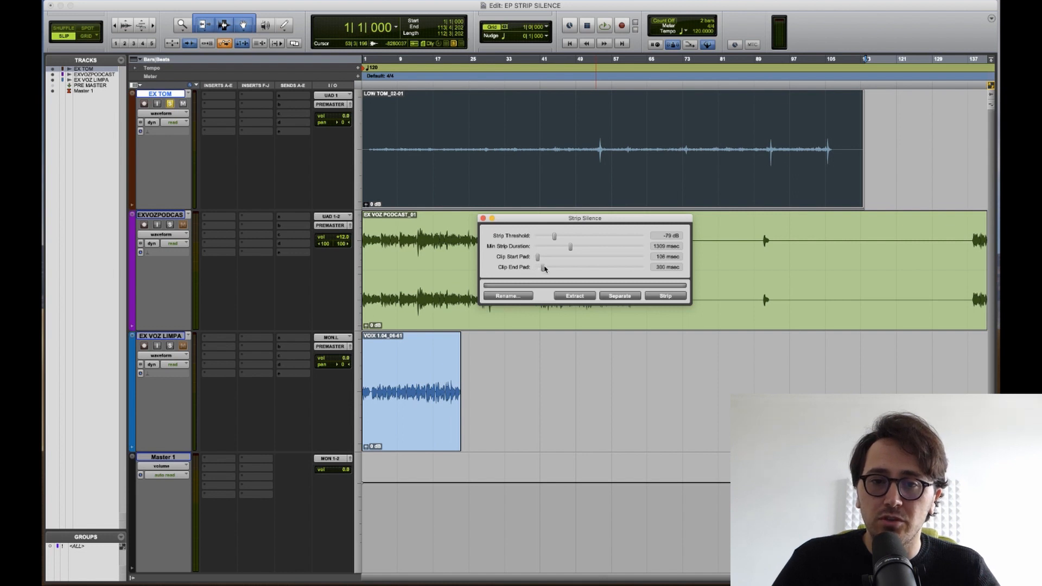
# Set the Strip Silence minimum strip duration and clip start pad to 0 msec, and the clip end pad to 35 msec
pyautogui.moveTo(543, 269); pyautogui.dragTo(513, 251)
pyautogui.click(622, 195)
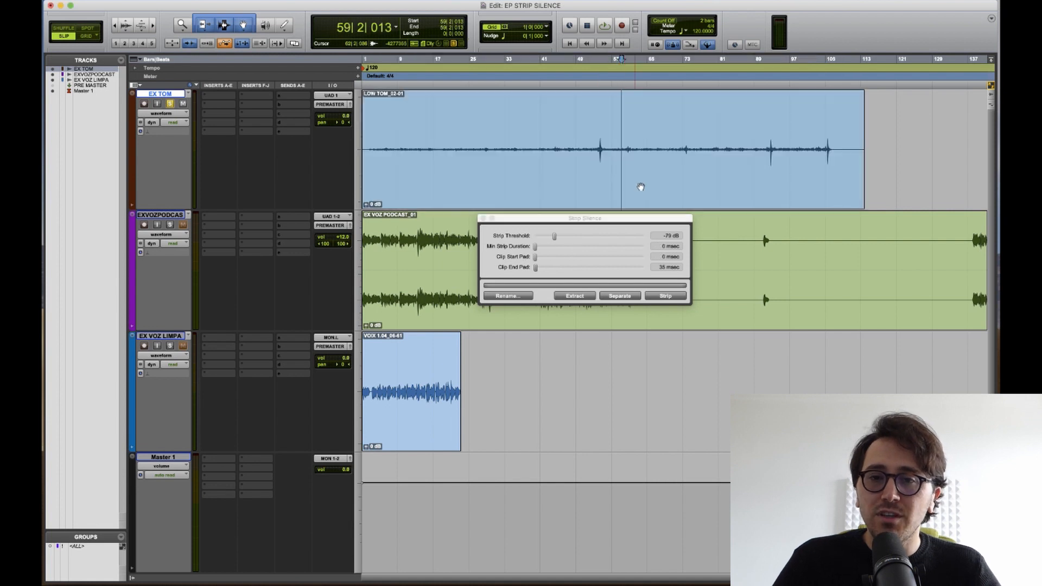
# Point out the individual tom hits in the EX TOM clip, marking the one around bar 53
pyautogui.click(596, 130)
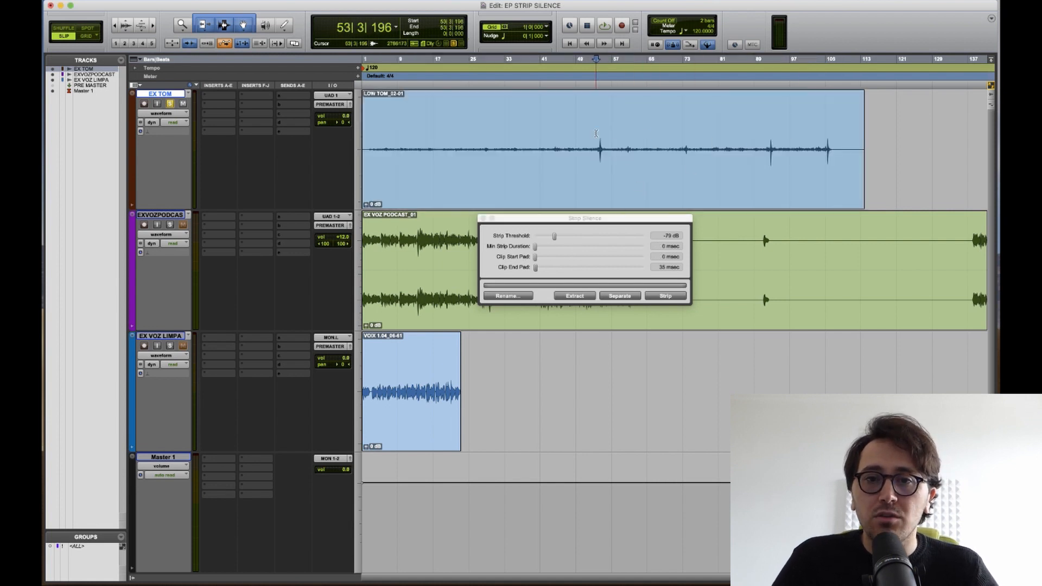
pyautogui.moveTo(755, 136); pyautogui.dragTo(824, 142)
pyautogui.moveTo(589, 145); pyautogui.dragTo(610, 142)
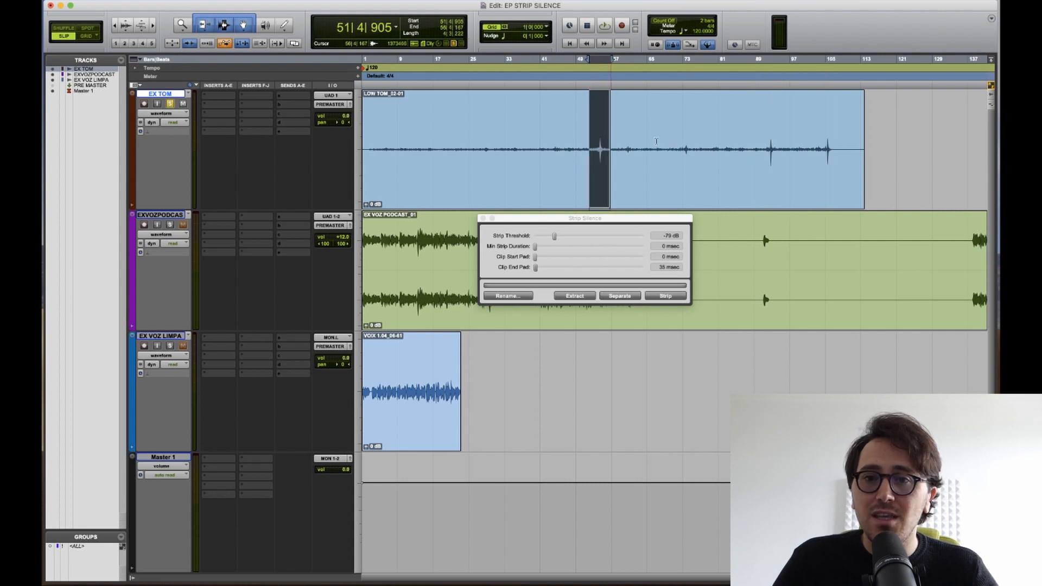
pyautogui.moveTo(682, 144); pyautogui.dragTo(695, 144)
# Play the EX TOM track from bar 71 to audition the small peak near bar 73
pyautogui.click(680, 139)
pyautogui.click(676, 133)
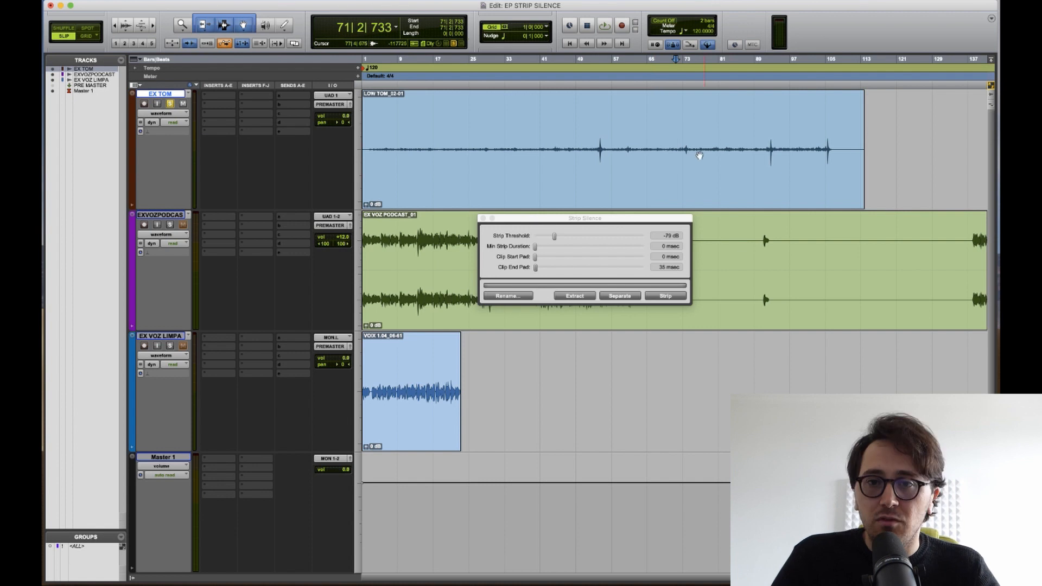
pyautogui.press('space')
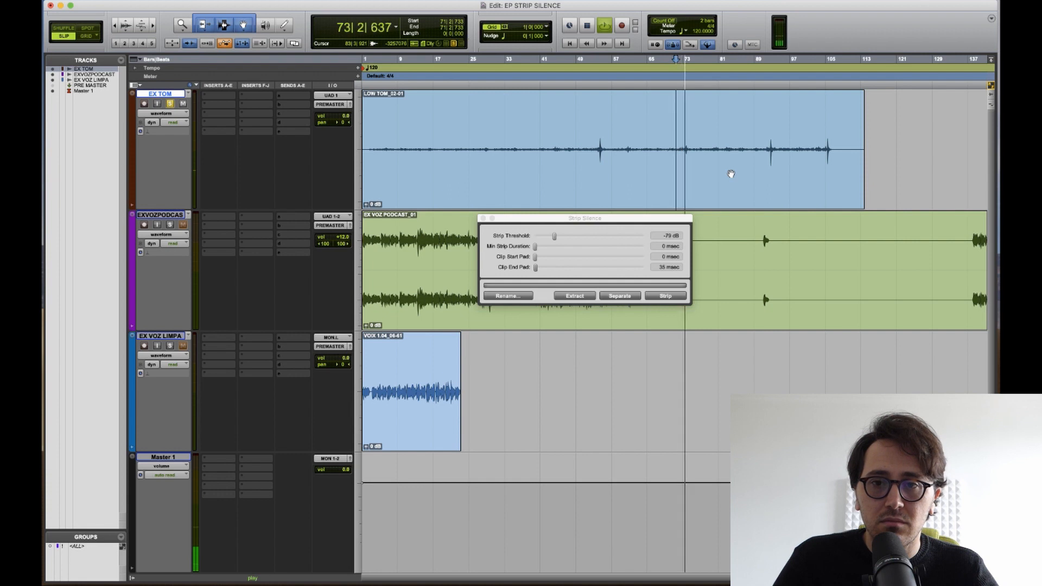
pyautogui.press('space')
pyautogui.click(679, 130)
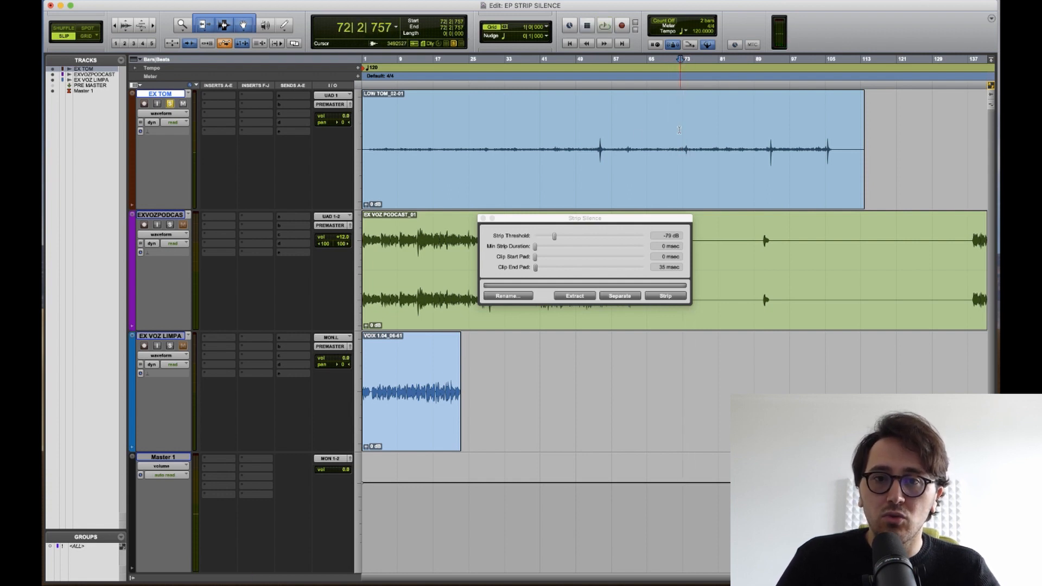
pyautogui.moveTo(686, 130); pyautogui.dragTo(687, 131)
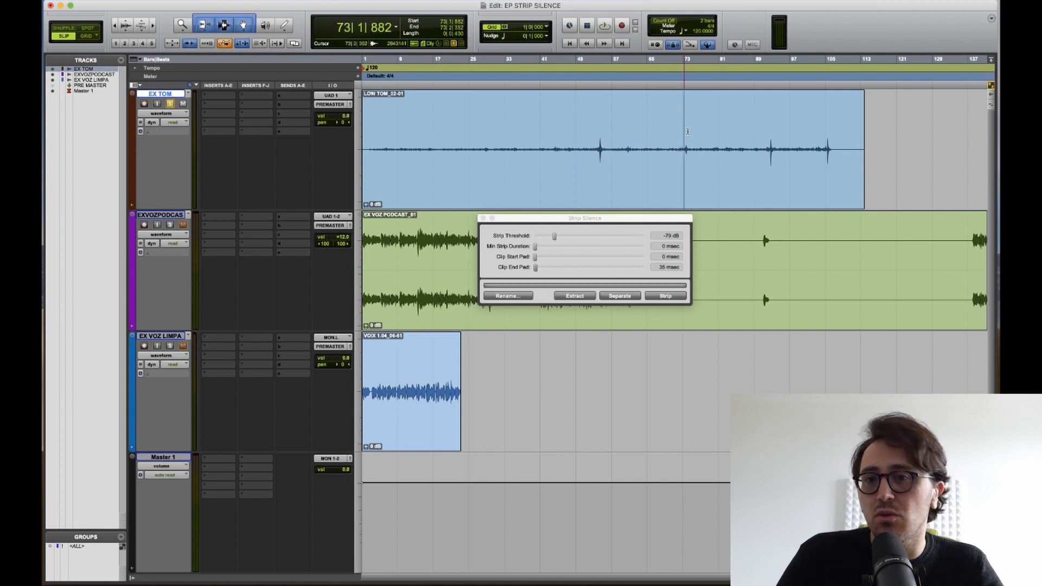
pyautogui.click(682, 146)
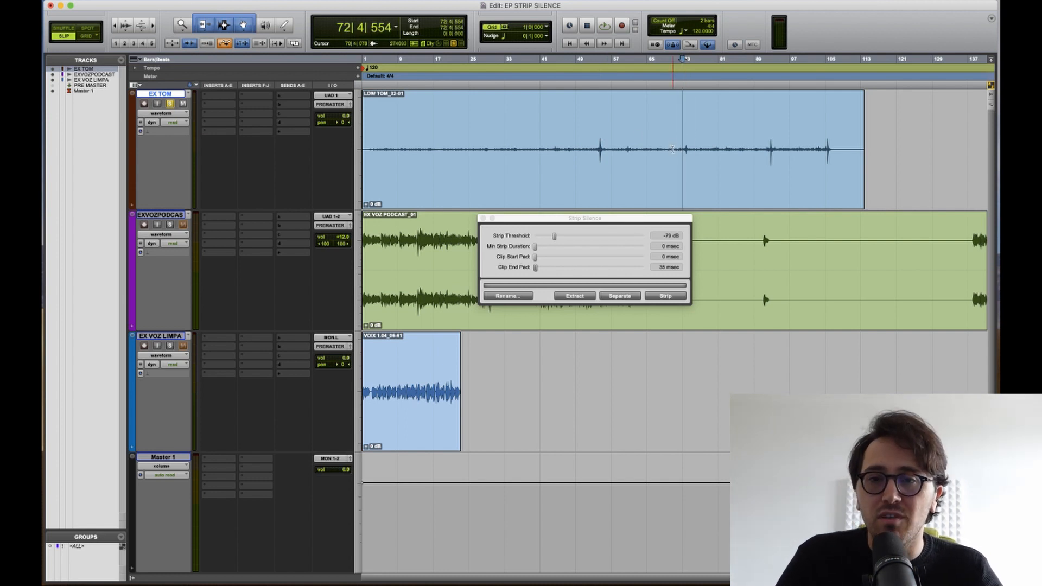
# Select the whole EX TOM clip and set the strip threshold to -31 dB and the minimum strip duration to 938 msec
pyautogui.click(601, 184)
pyautogui.moveTo(553, 237); pyautogui.dragTo(605, 233)
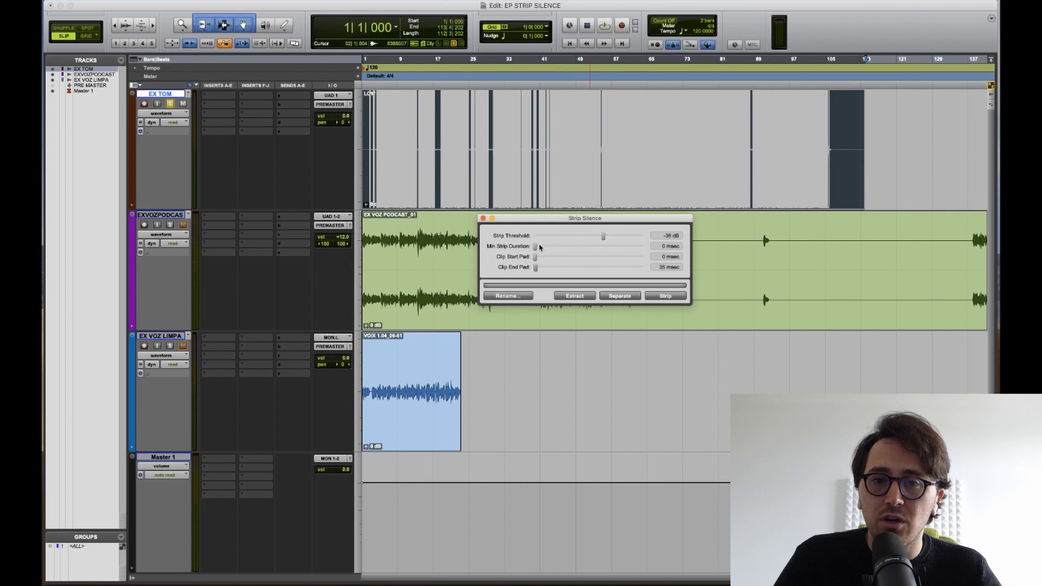
pyautogui.moveTo(538, 248); pyautogui.dragTo(609, 237)
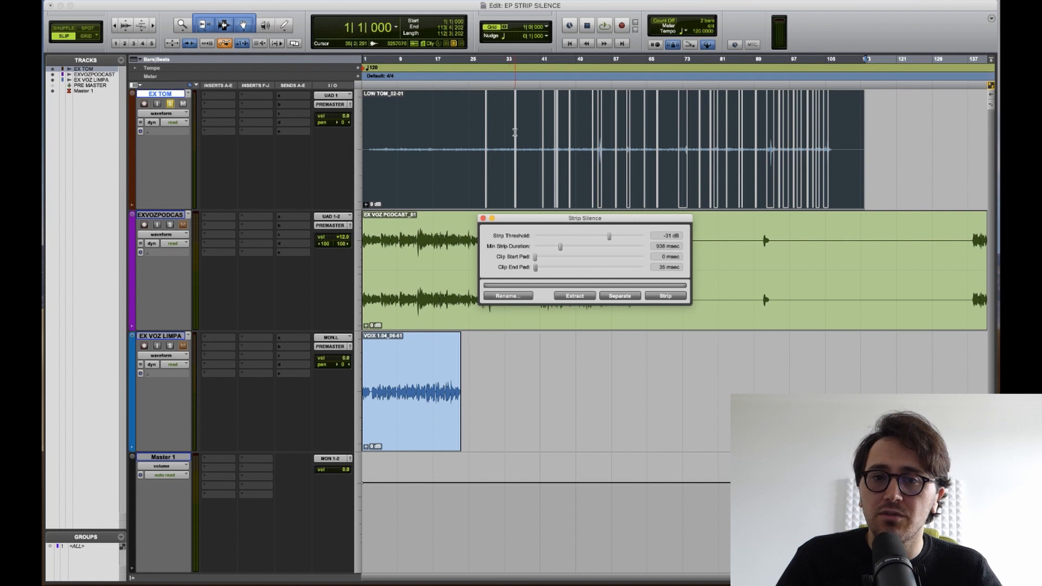
# Raise the strip threshold for the EX TOM clip to -24 dB
pyautogui.press('t')
pyautogui.press('t')
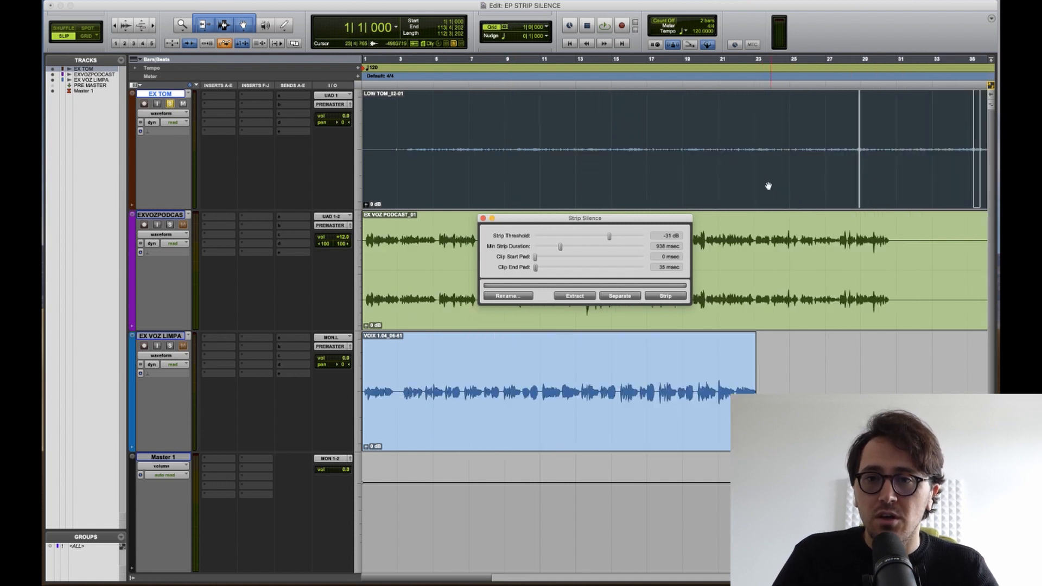
pyautogui.hscroll(10, 768, 179)
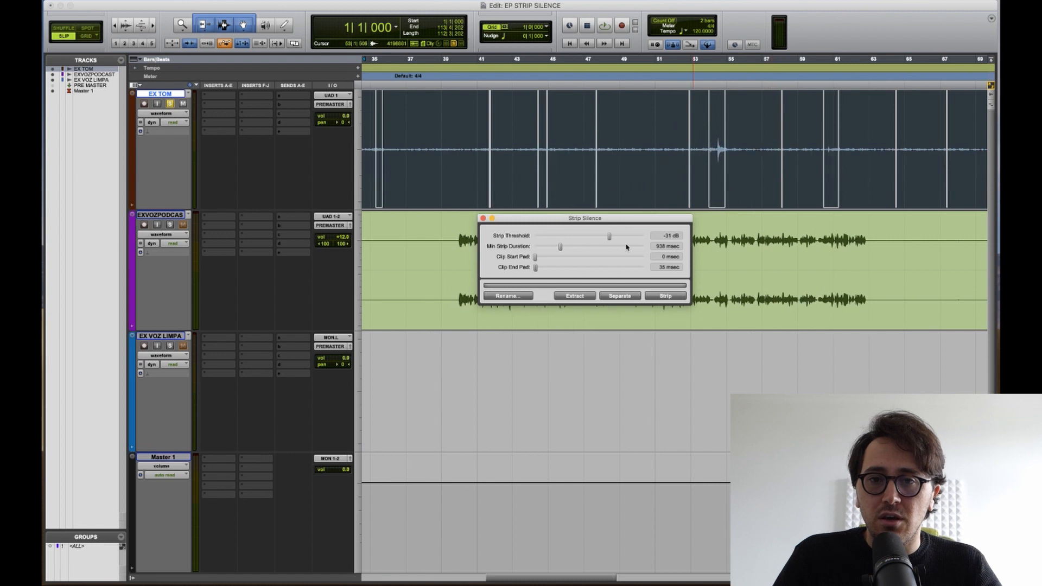
pyautogui.moveTo(609, 238); pyautogui.dragTo(615, 238)
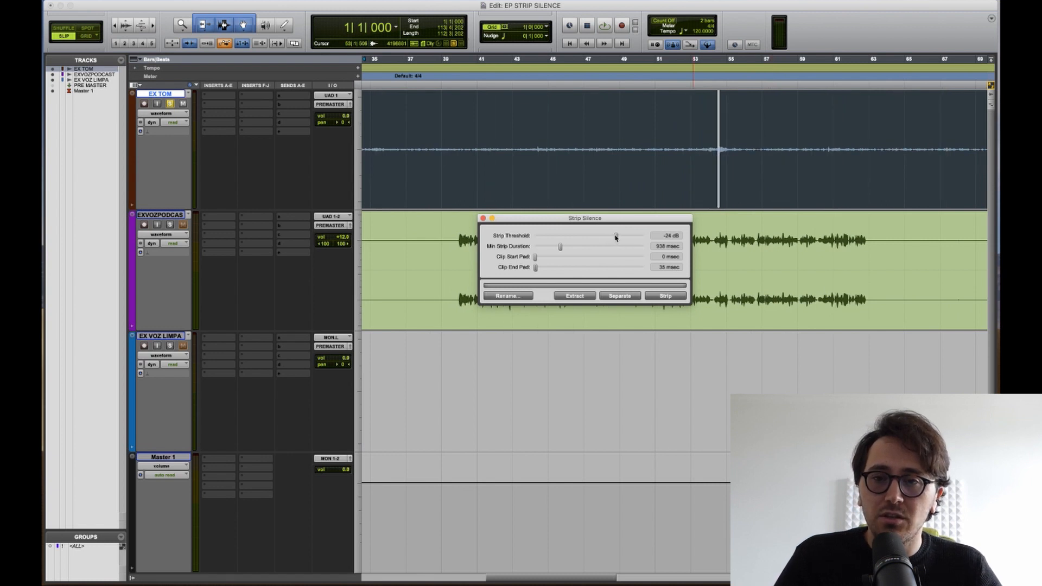
pyautogui.press('r')
pyautogui.press('r')
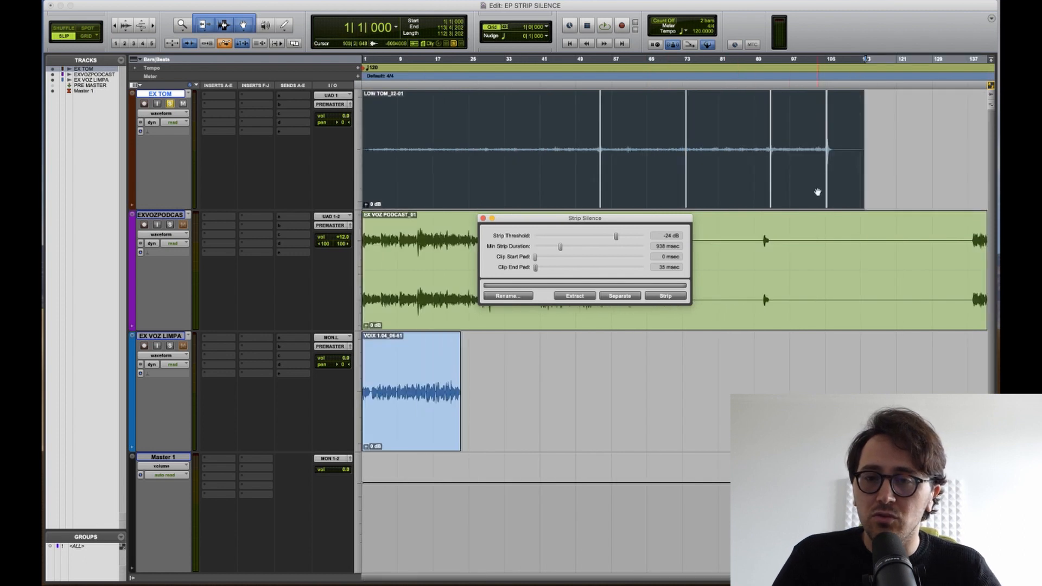
# Examine the small peak near bar 73 in the EX TOM waveform up close
pyautogui.hscroll(3, 730, 147)
pyautogui.click(651, 135)
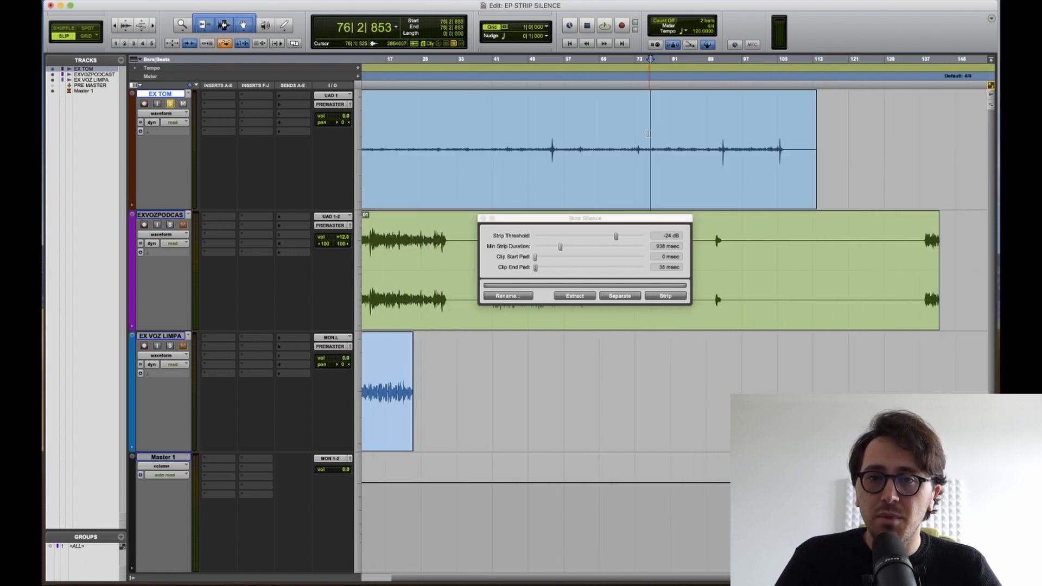
pyautogui.moveTo(638, 144); pyautogui.dragTo(642, 143)
pyautogui.click(648, 160)
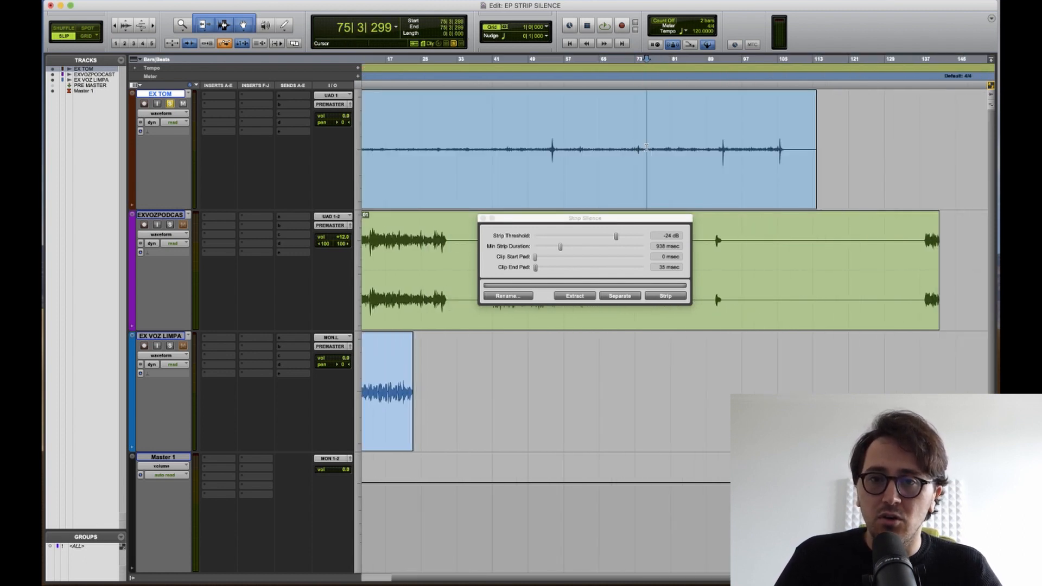
pyautogui.press('t')
pyautogui.press('t')
pyautogui.press('t')
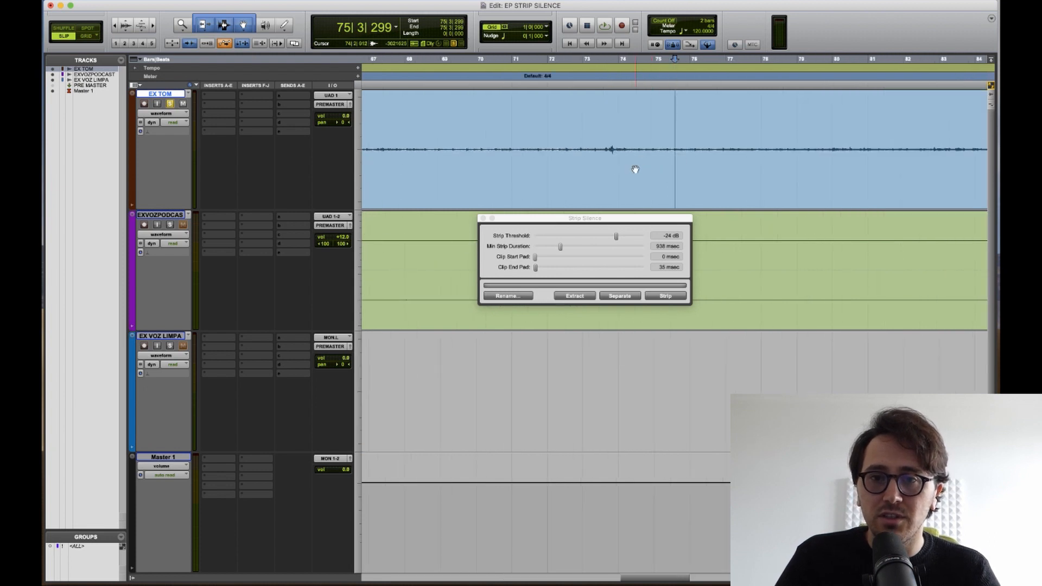
pyautogui.press('t')
pyautogui.press('super+alt+bracketright')
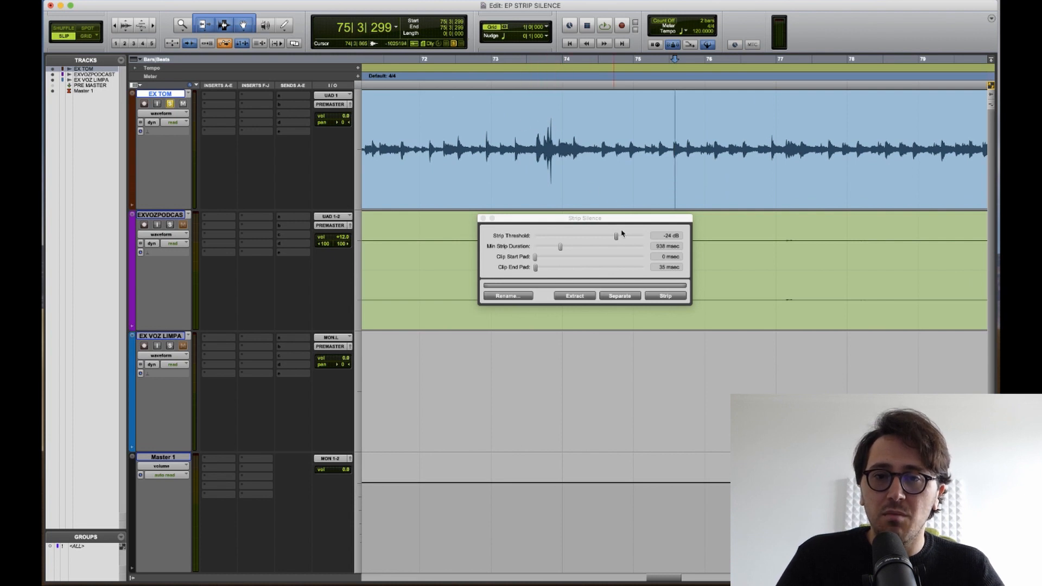
# Reselect the whole EX TOM clip and set the strip threshold to -21 dB, checking the detected hits across it
pyautogui.press('super+a')
pyautogui.moveTo(620, 238); pyautogui.dragTo(618, 237)
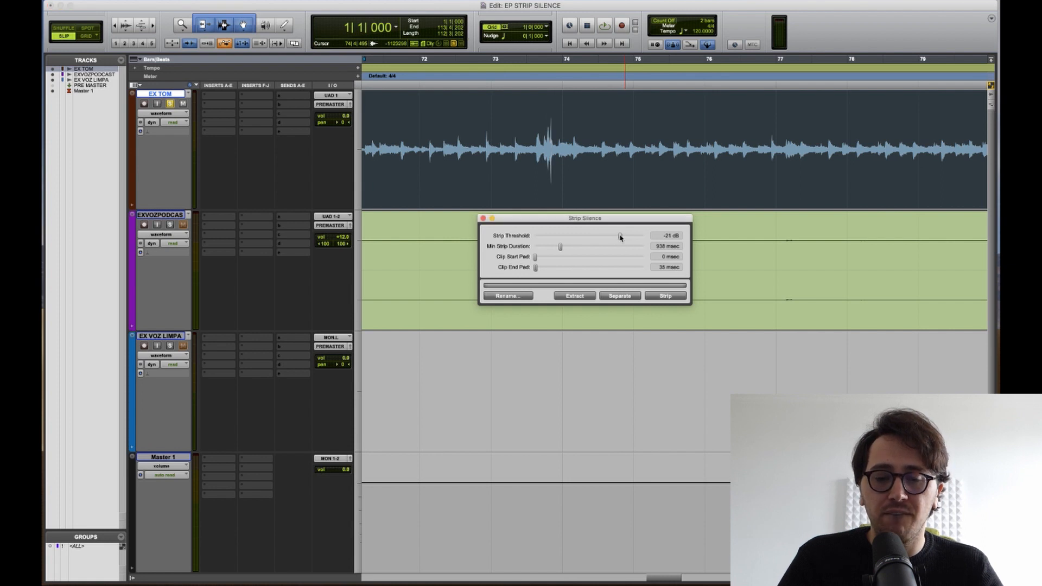
pyautogui.press('r')
pyautogui.press('r')
pyautogui.press('r')
pyautogui.press('r')
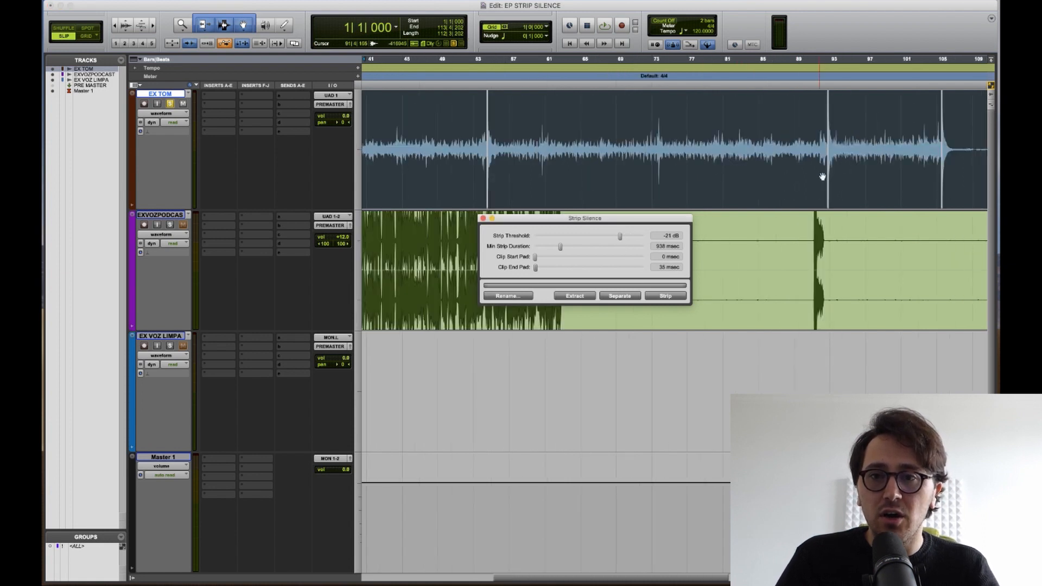
pyautogui.press('alt+super+bracketright')
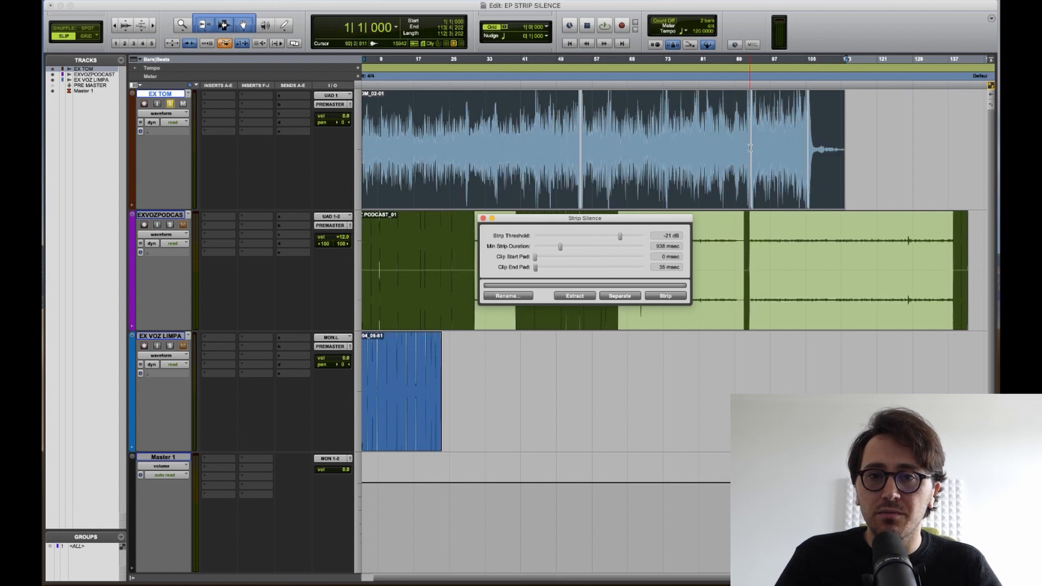
pyautogui.press('ctrl+alt+super+bracketleft')
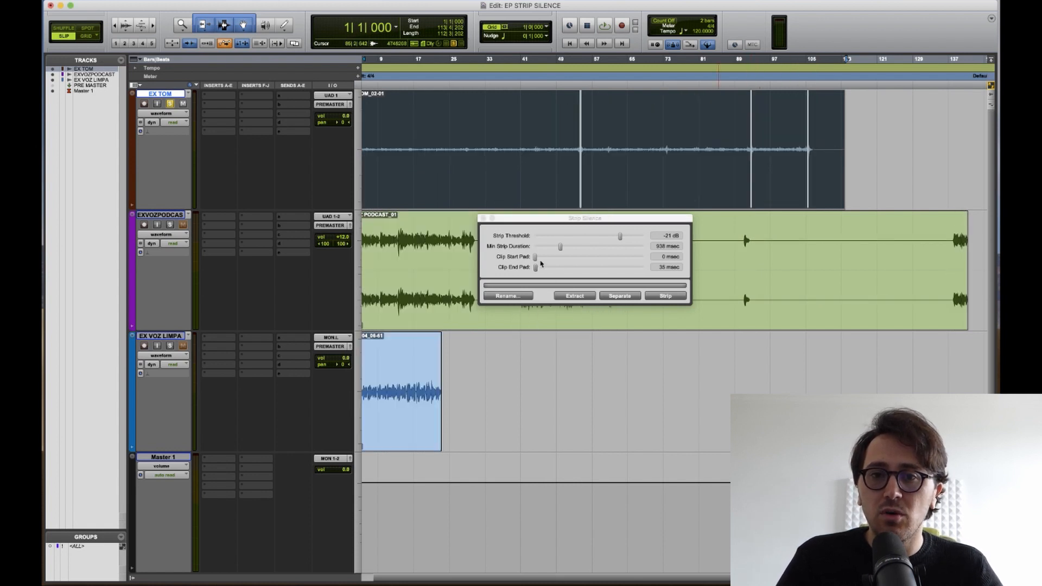
# Try stripping the EX TOM clip while viewing the hit at bar 54, and undo the strip
pyautogui.click(588, 142)
pyautogui.press('super+bracketright')
pyautogui.press('super+bracketright')
pyautogui.press('super+bracketright')
pyautogui.click(676, 168)
pyautogui.press('super+bracketright')
pyautogui.press('super+bracketright')
pyautogui.press('super+bracketright')
pyautogui.press('super+bracketright')
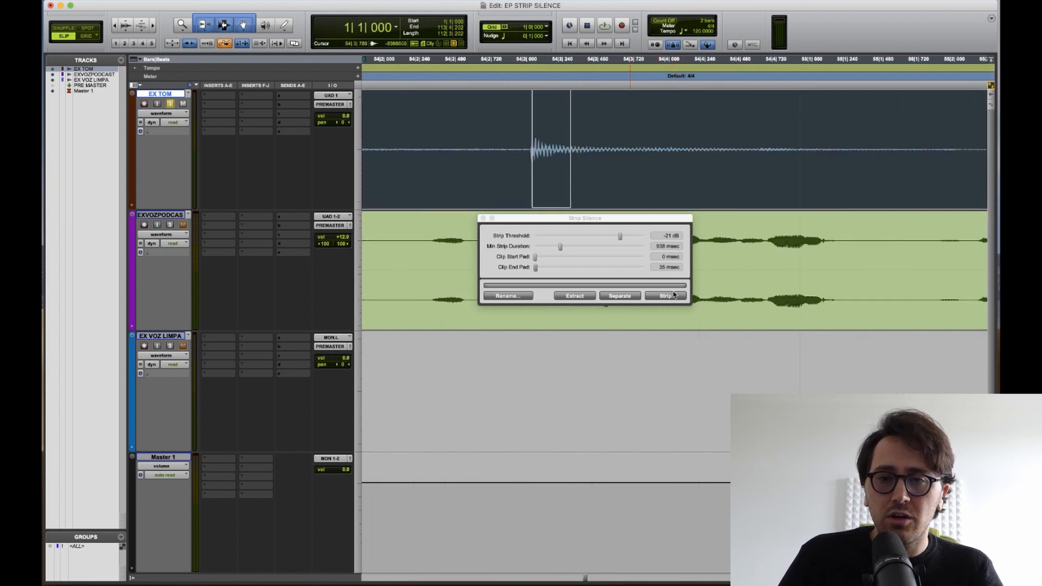
pyautogui.click(665, 295)
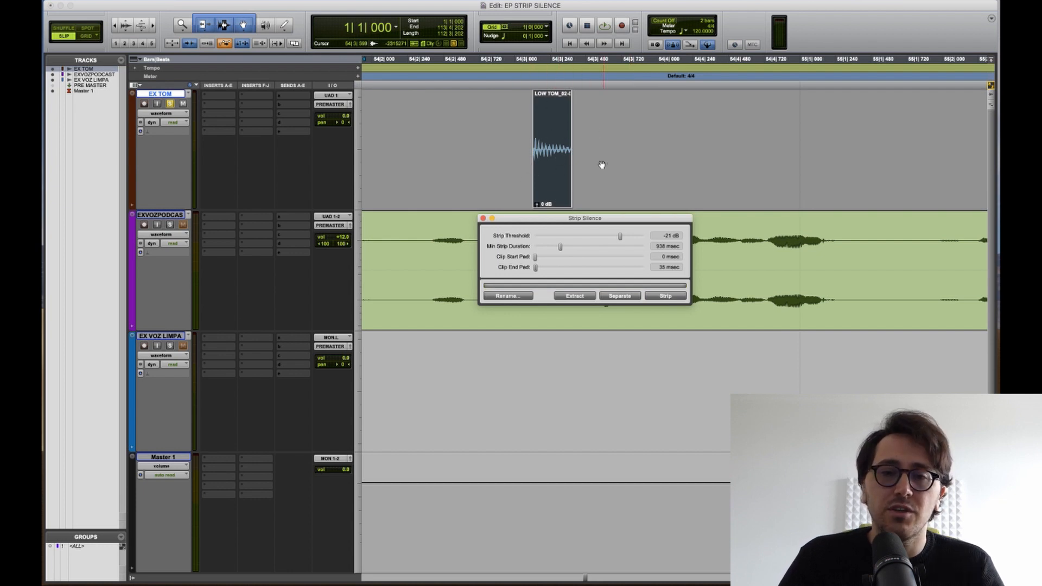
pyautogui.press('super+z')
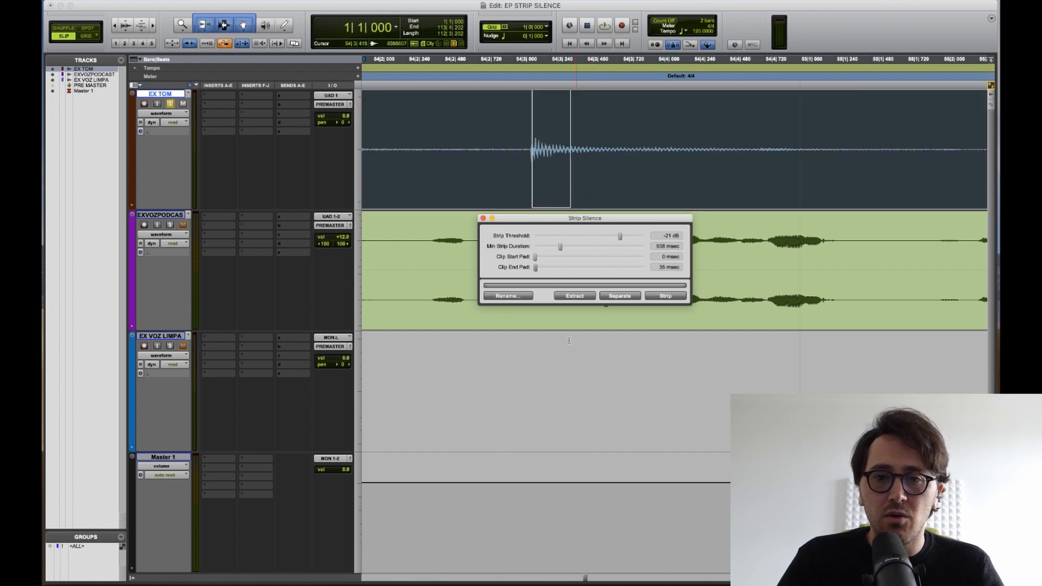
# Set the clip start pad to 35 msec and the clip end pad to 991 msec to include each tom hit's attack and decay
pyautogui.moveTo(535, 262); pyautogui.dragTo(549, 268)
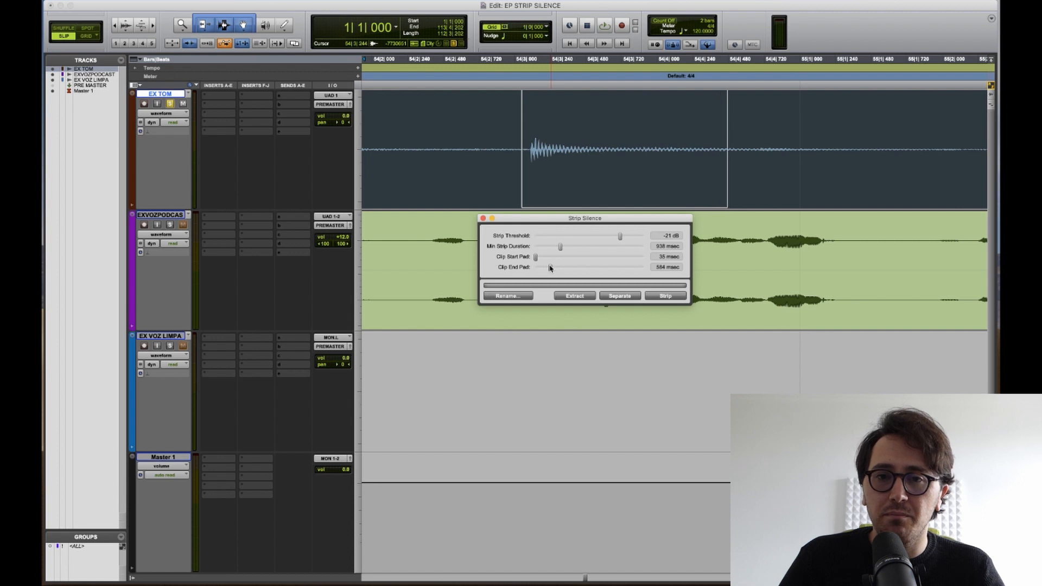
pyautogui.press('r')
pyautogui.press('r')
pyautogui.scroll(-2, 811, 147)
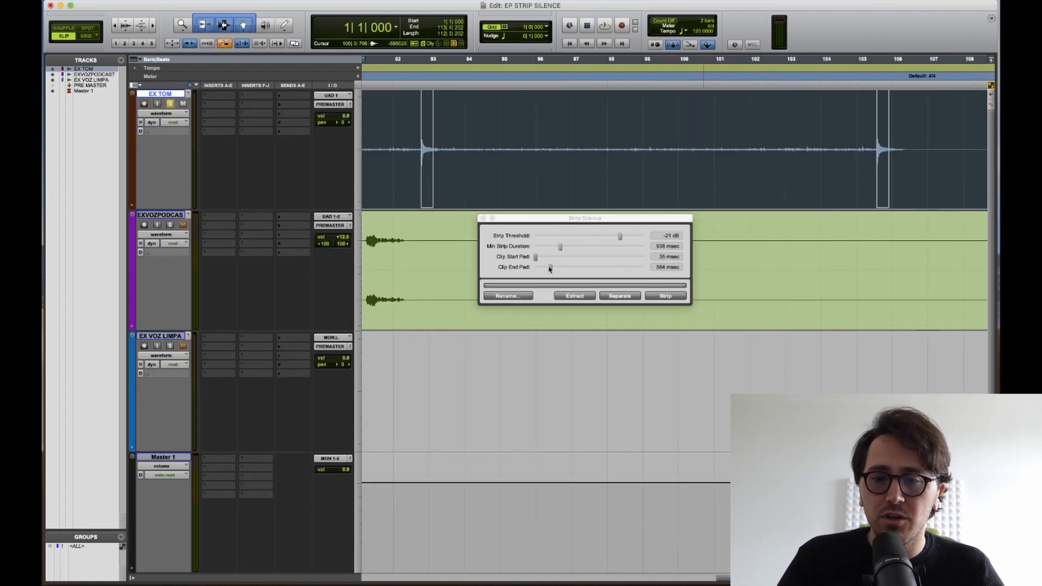
pyautogui.moveTo(550, 270); pyautogui.dragTo(561, 268)
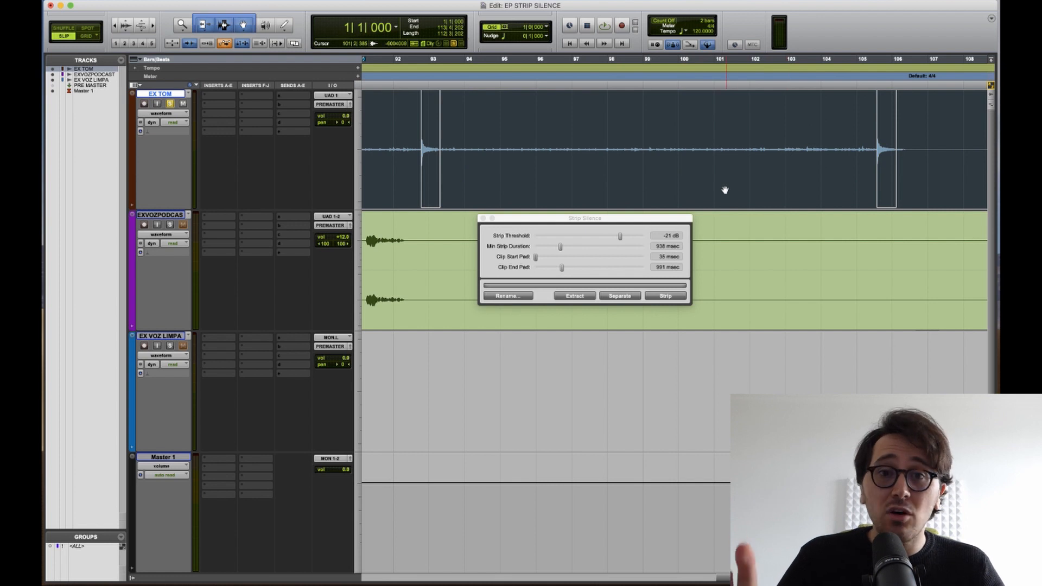
# Strip the silence from the EX TOM clip and play the isolated hit near bar 93
pyautogui.click(661, 299)
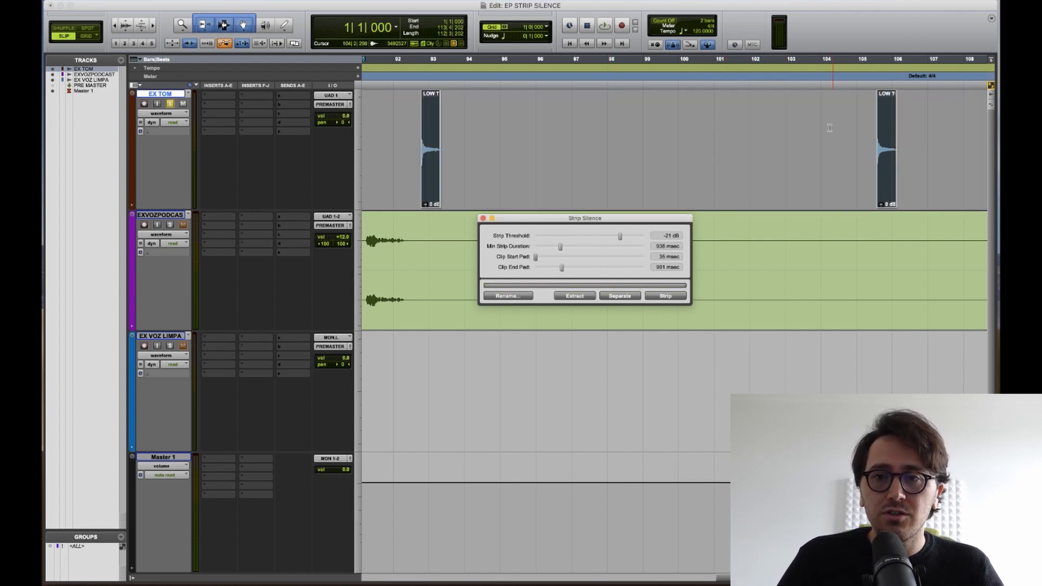
pyautogui.click(830, 128)
pyautogui.click(416, 117)
pyautogui.press('space')
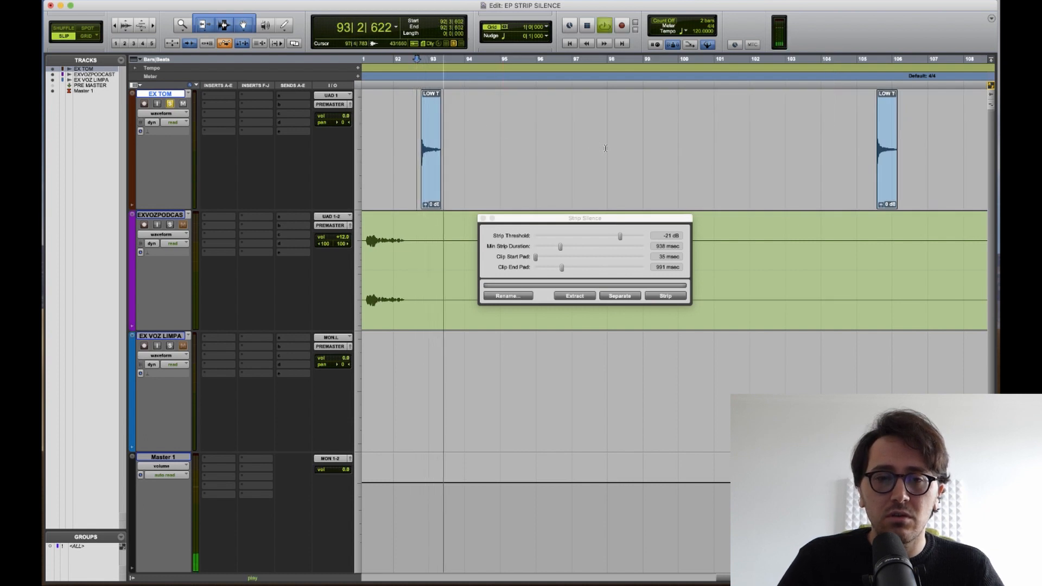
pyautogui.press('space')
# Undo the strip to audition the original EX TOM audio from the same hit, and redo the strip
pyautogui.press('super+z')
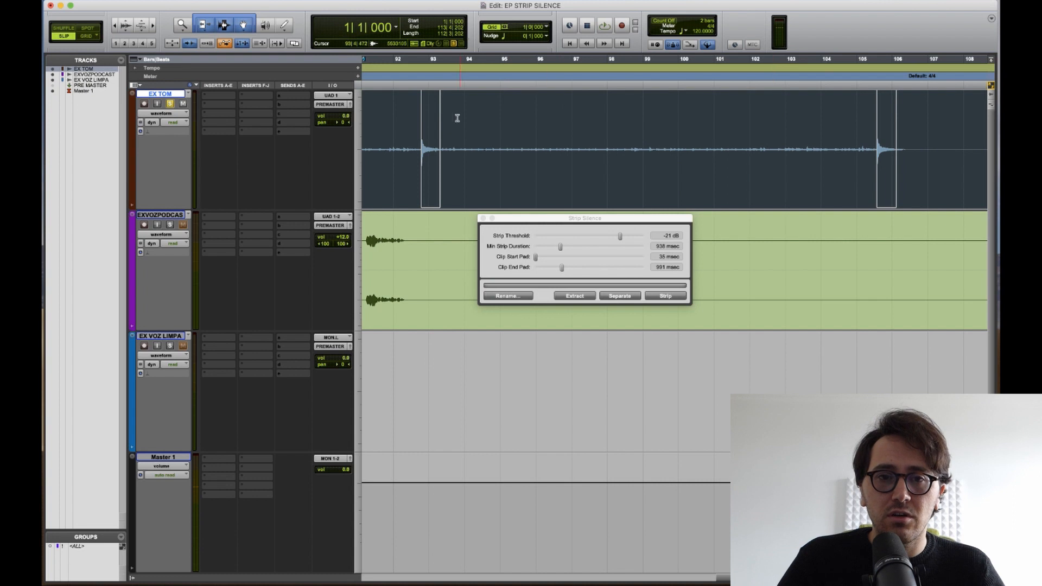
pyautogui.click(418, 112)
pyautogui.press('space')
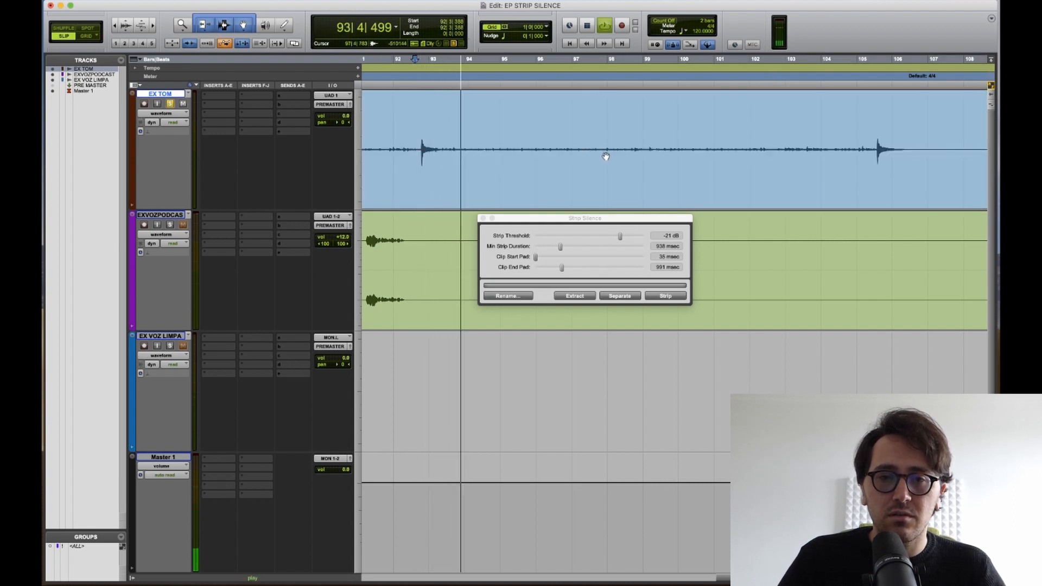
pyautogui.press('super+shift+z')
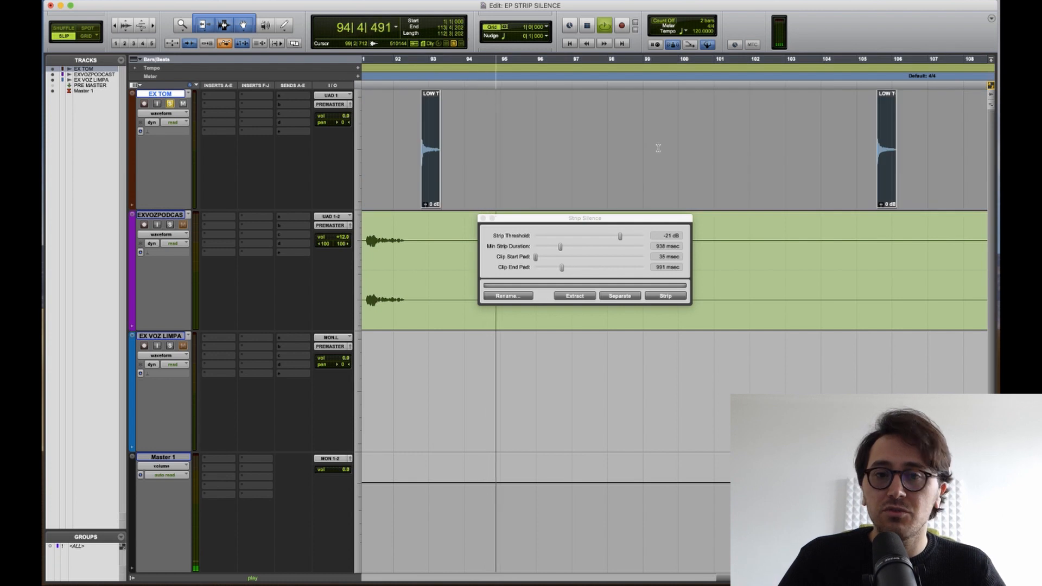
pyautogui.click(677, 147)
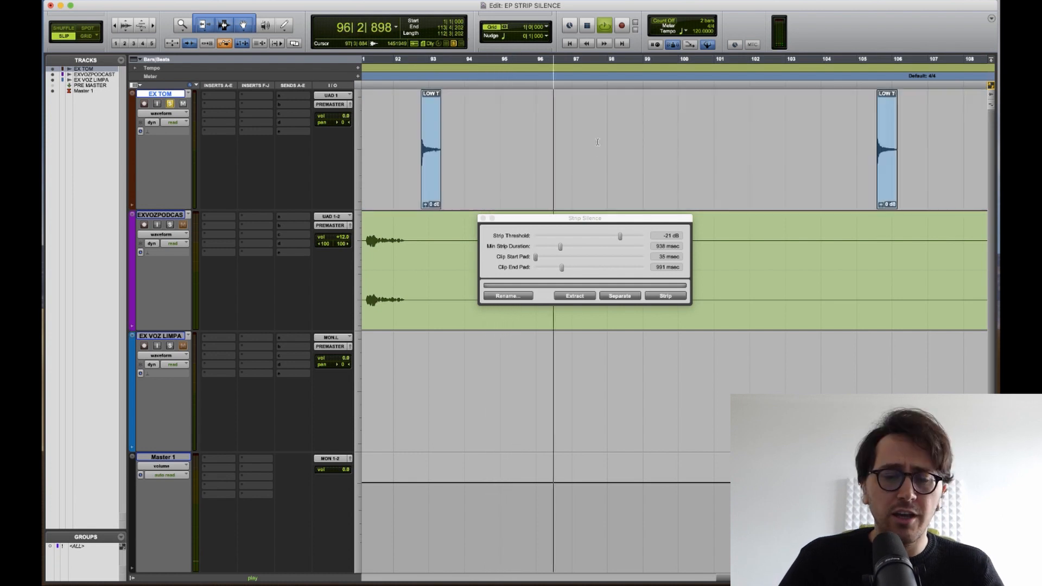
pyautogui.press('r')
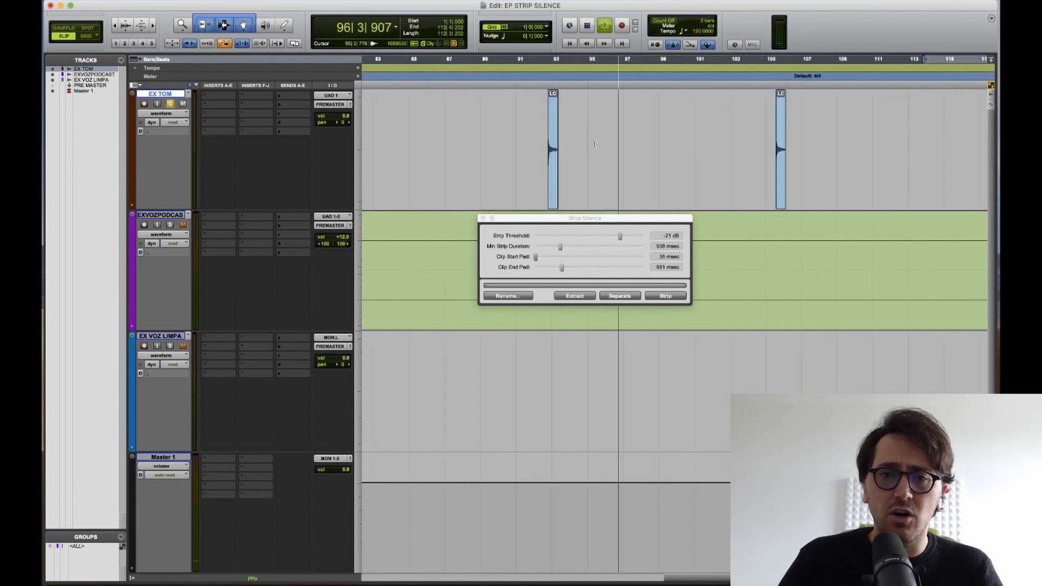
# Undo the strip on the EX TOM track and strip the whole clip again with the same settings
pyautogui.press('r')
pyautogui.press('space')
pyautogui.press('super+z')
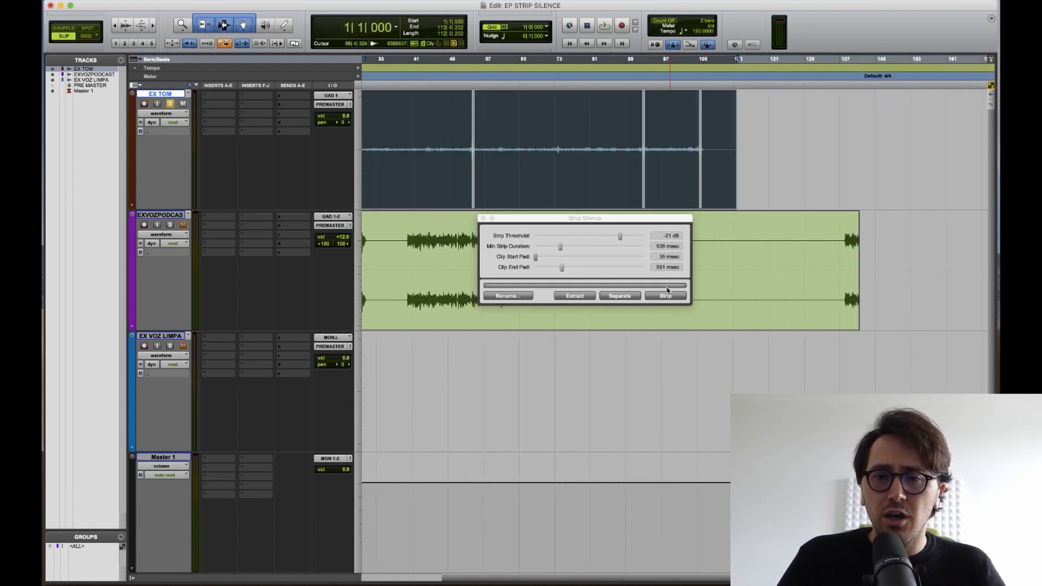
pyautogui.click(666, 296)
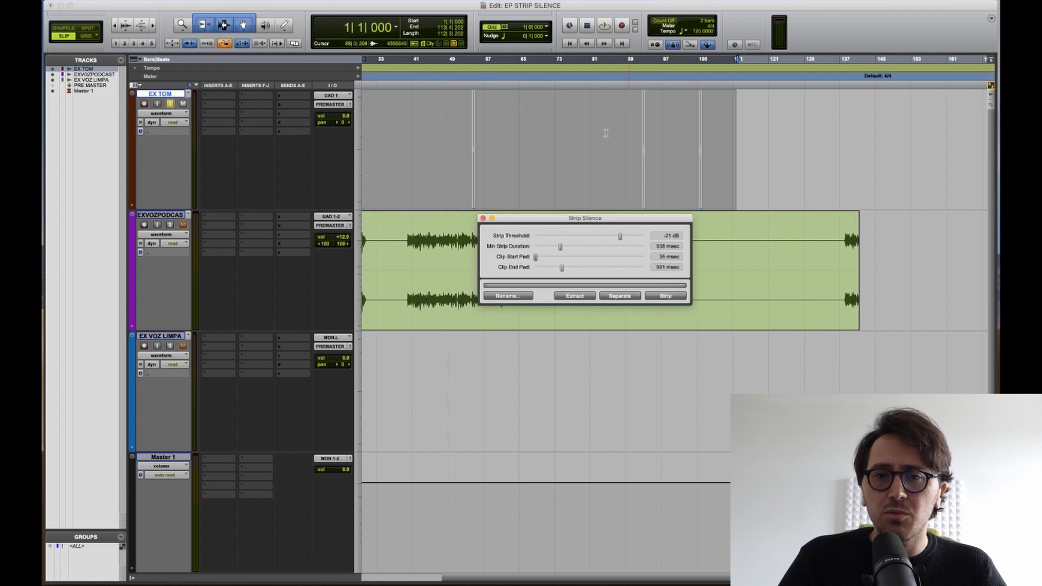
# Rename the stripped EX TOM clips with the base name TOM and check the names on the hits near bars 54 and 93
pyautogui.click(509, 296)
pyautogui.moveTo(541, 188); pyautogui.dragTo(419, 188)
pyautogui.write('TOM')
pyautogui.press('Return')
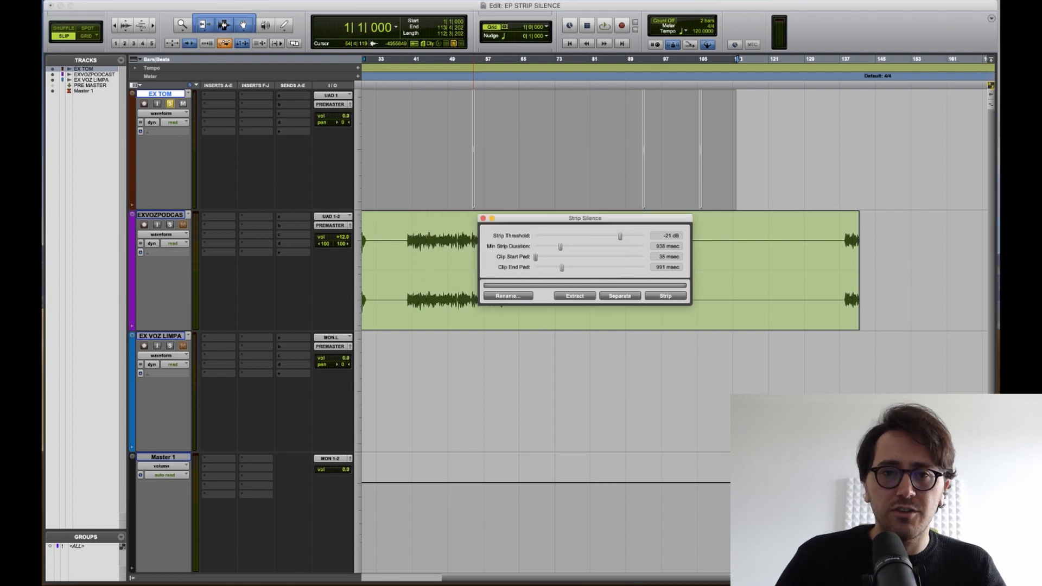
pyautogui.click(470, 104)
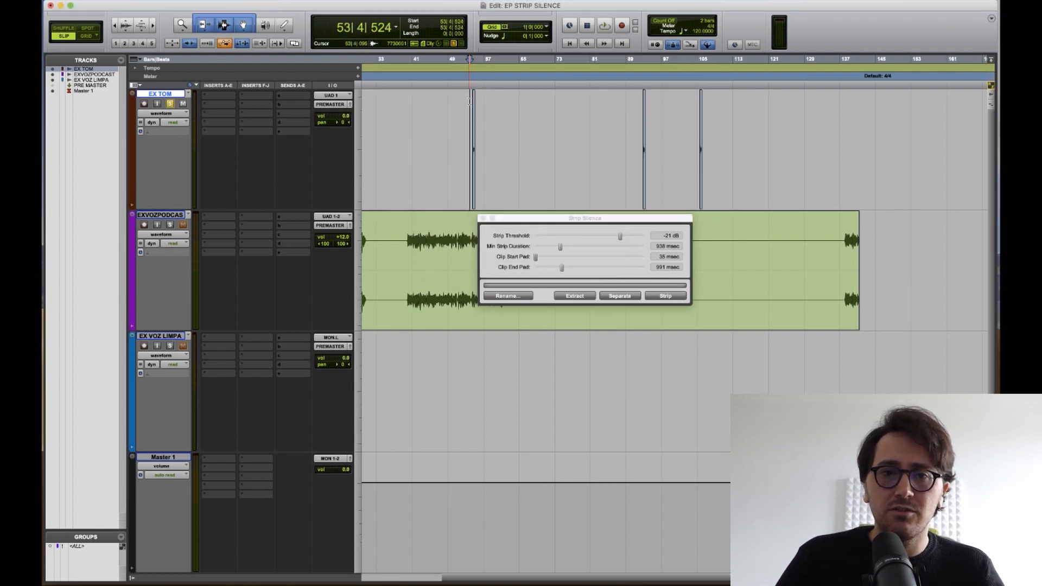
pyautogui.press('t')
pyautogui.press('t')
pyautogui.press('t')
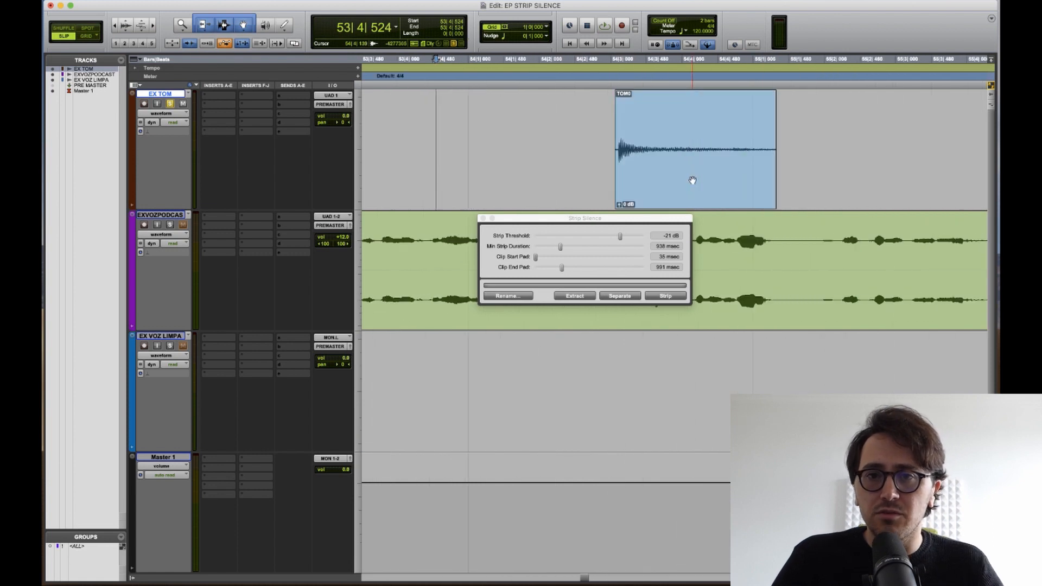
pyautogui.press('r')
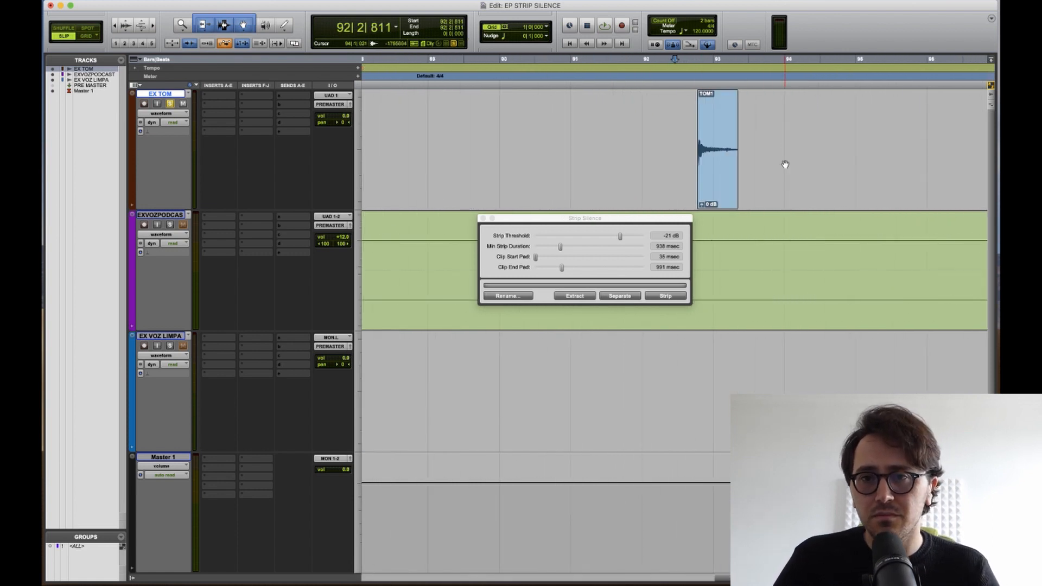
pyautogui.press('t')
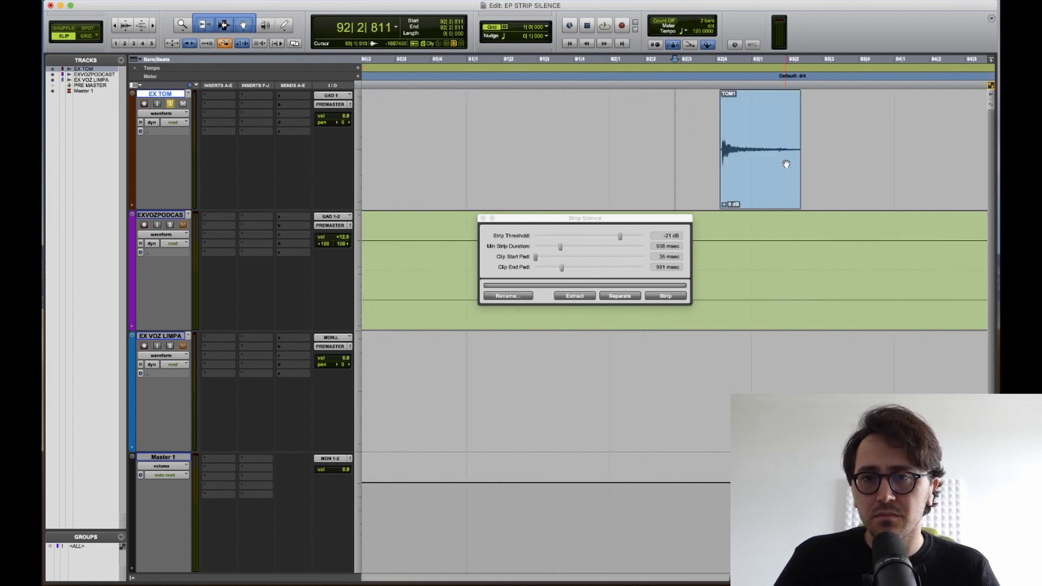
# Select all EX TOM clips and apply batch fades with standard shapes and 10 ms fade-in and fade-out lengths
pyautogui.moveTo(760, 134); pyautogui.dragTo(266, 139)
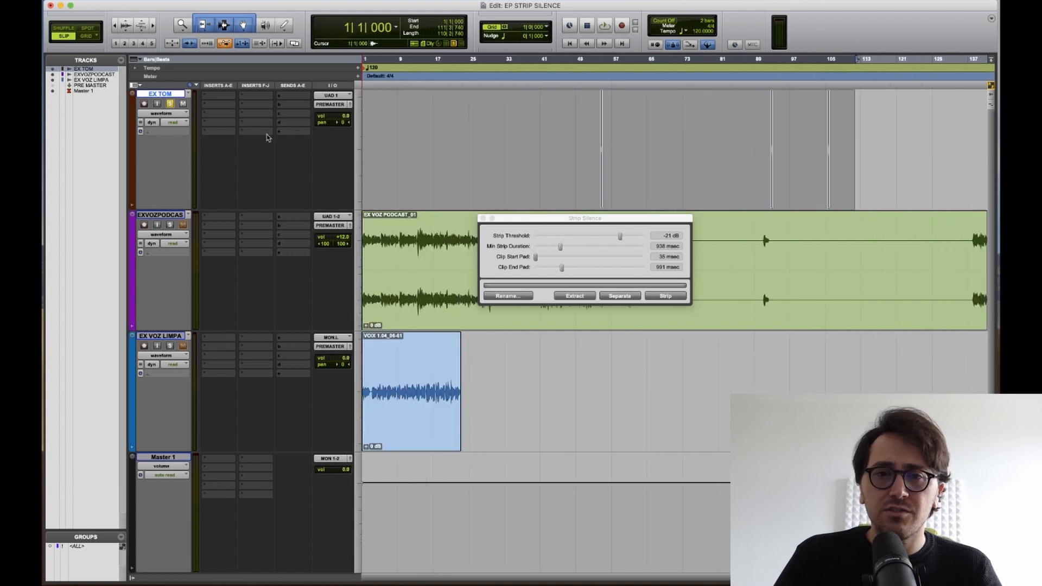
pyautogui.press('super+f')
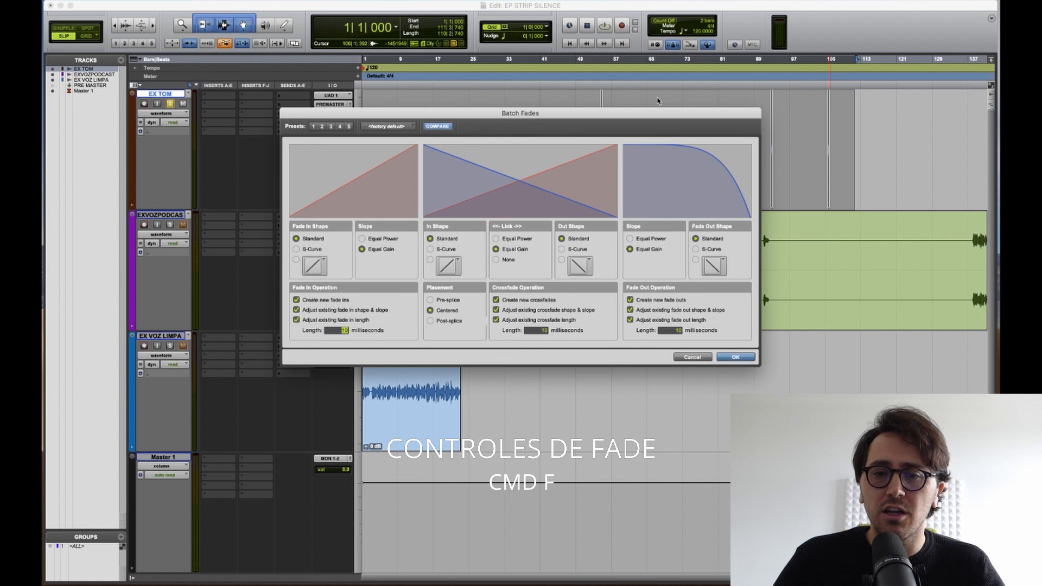
pyautogui.press('Return')
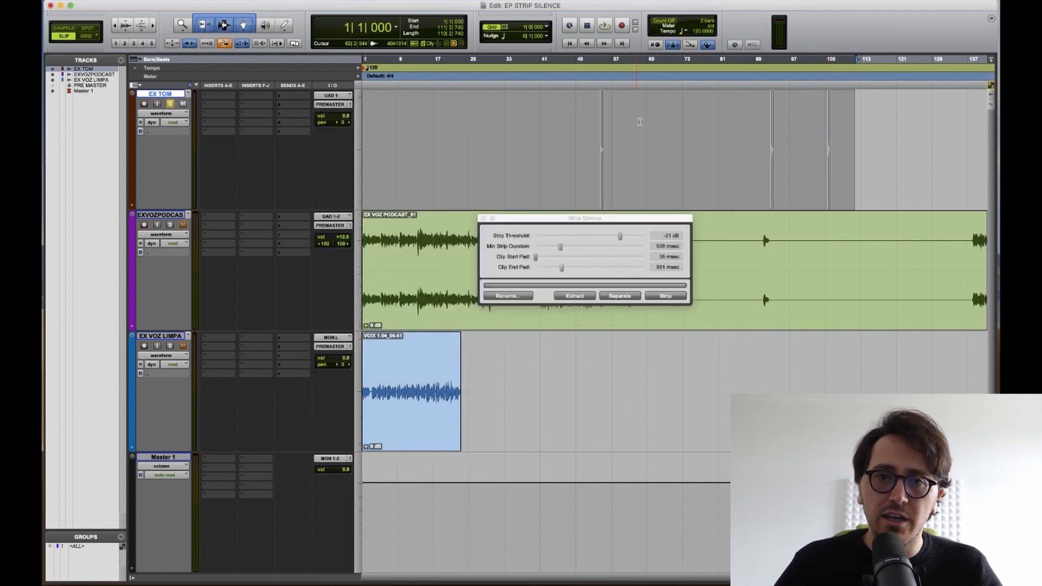
pyautogui.click(595, 116)
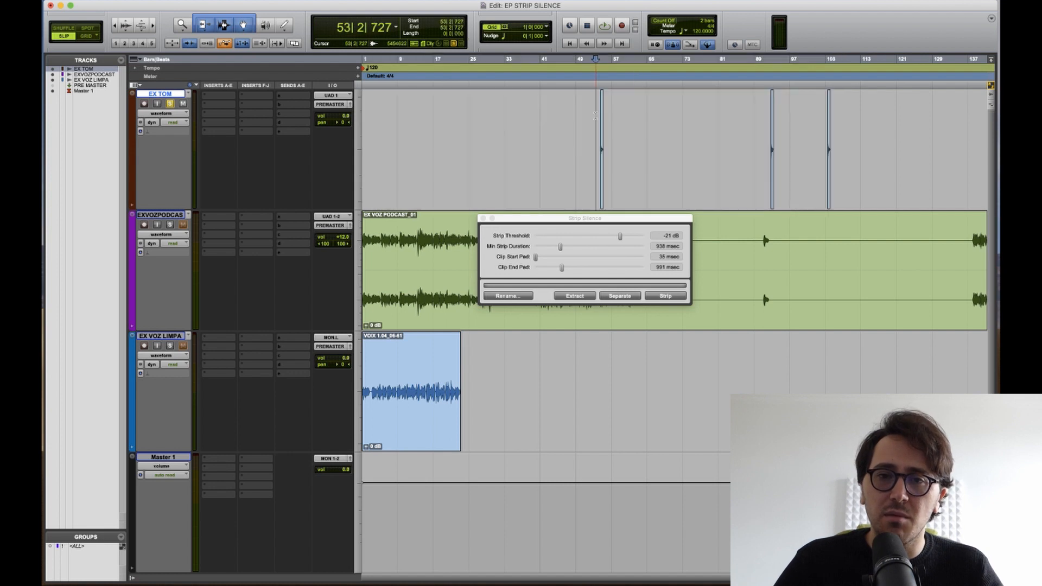
pyautogui.hscroll(3, 600, 100)
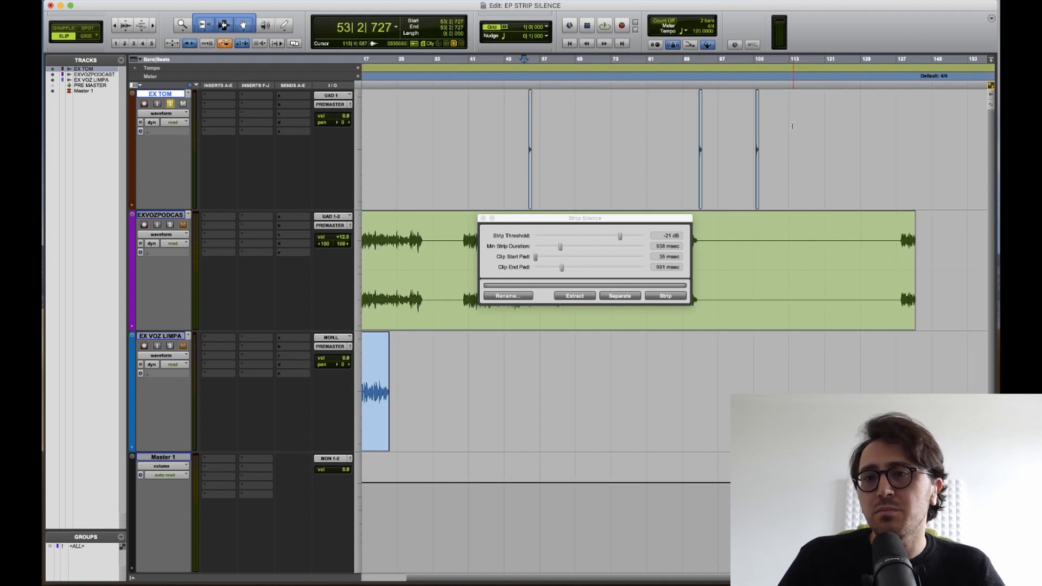
pyautogui.moveTo(789, 154); pyautogui.dragTo(356, 158)
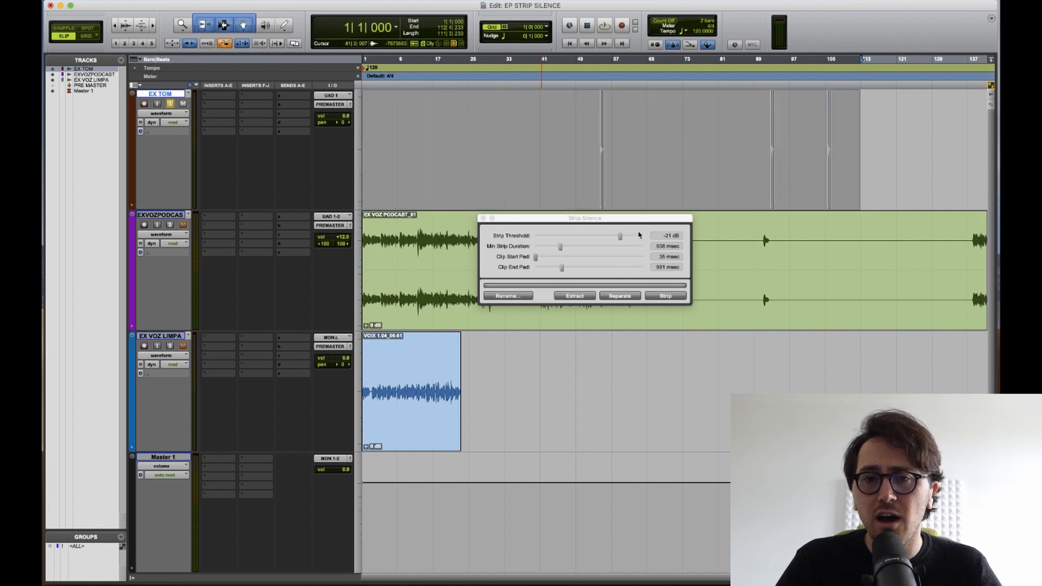
pyautogui.click(606, 126)
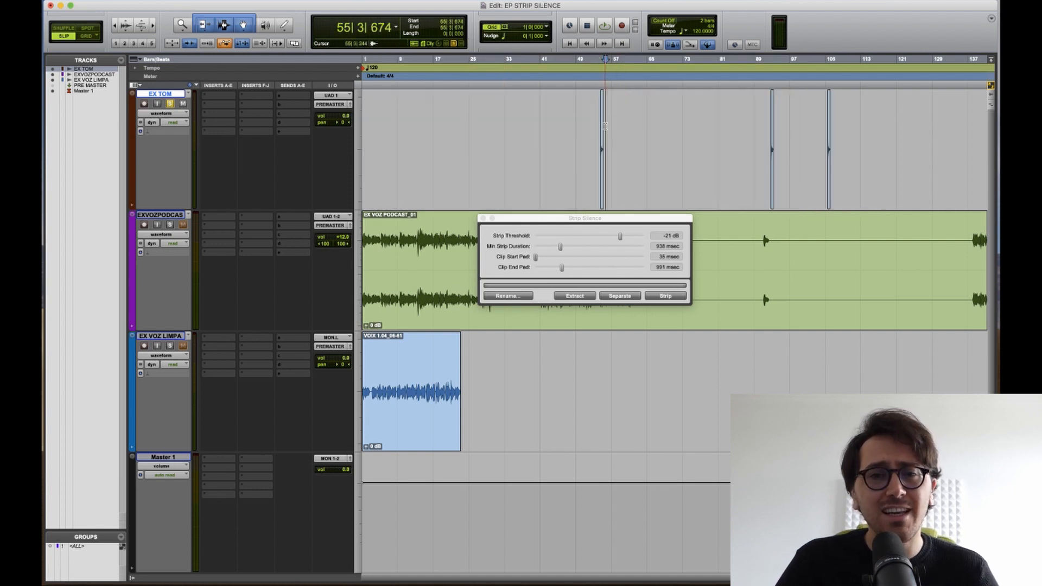
# Try moving the first TOM clip from bar 54 to about bar 72, and undo the move
pyautogui.click(605, 161)
pyautogui.moveTo(601, 162); pyautogui.dragTo(682, 160)
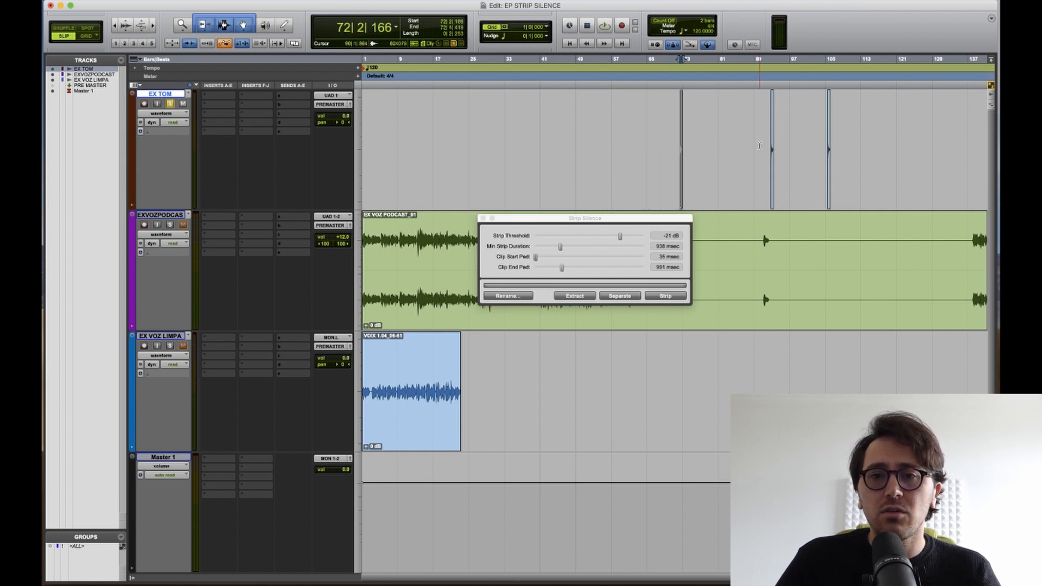
pyautogui.moveTo(679, 168); pyautogui.dragTo(679, 176)
pyautogui.press('super+z')
pyautogui.press('super+z')
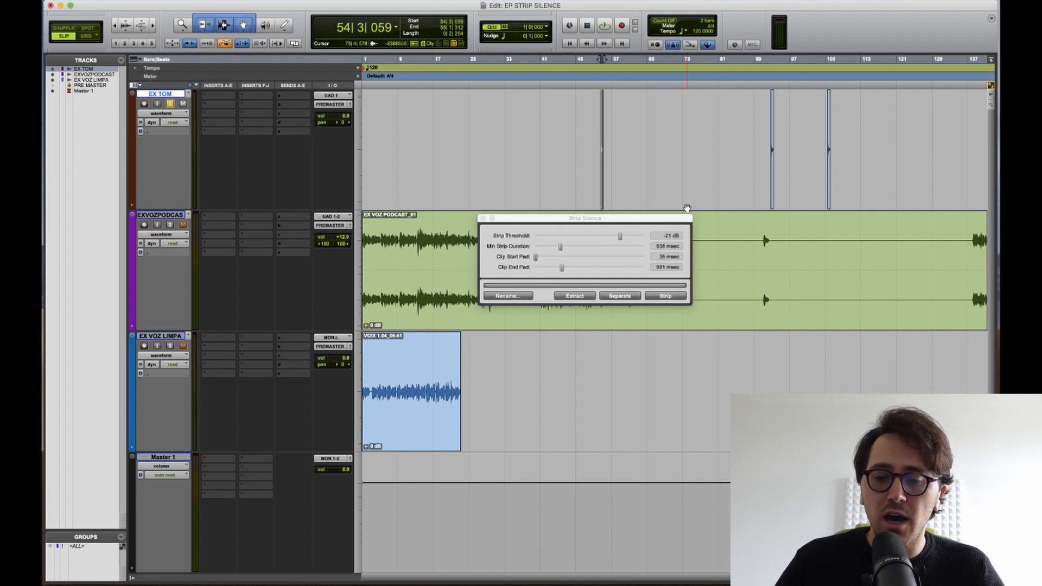
# Select all the EX TOM clips, lock them in place, and inspect the lock marker on the clip near bar 54
pyautogui.click(885, 129)
pyautogui.moveTo(875, 128); pyautogui.dragTo(458, 120)
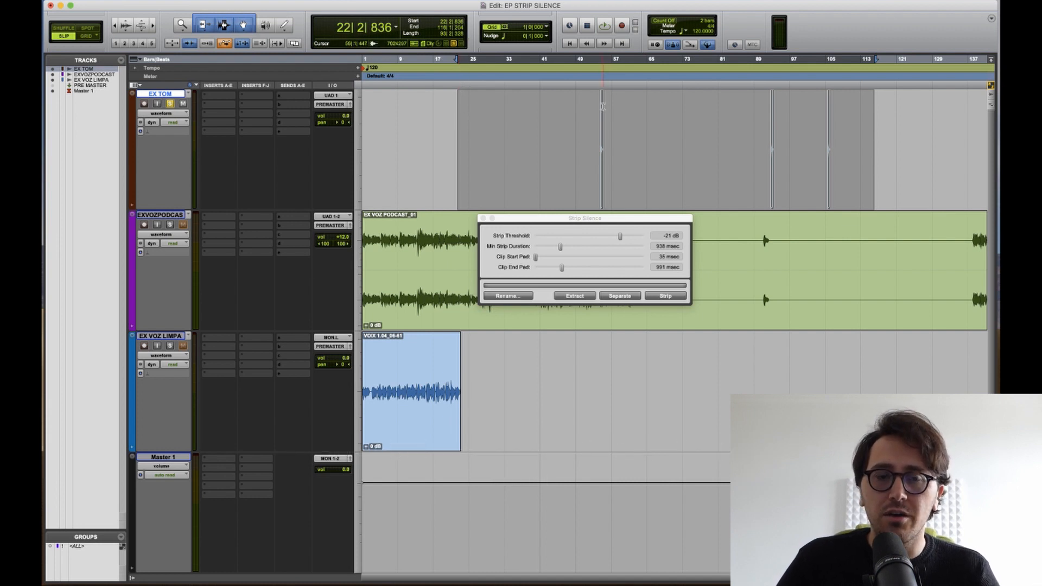
pyautogui.press('t')
pyautogui.press('t')
pyautogui.click(383, 134)
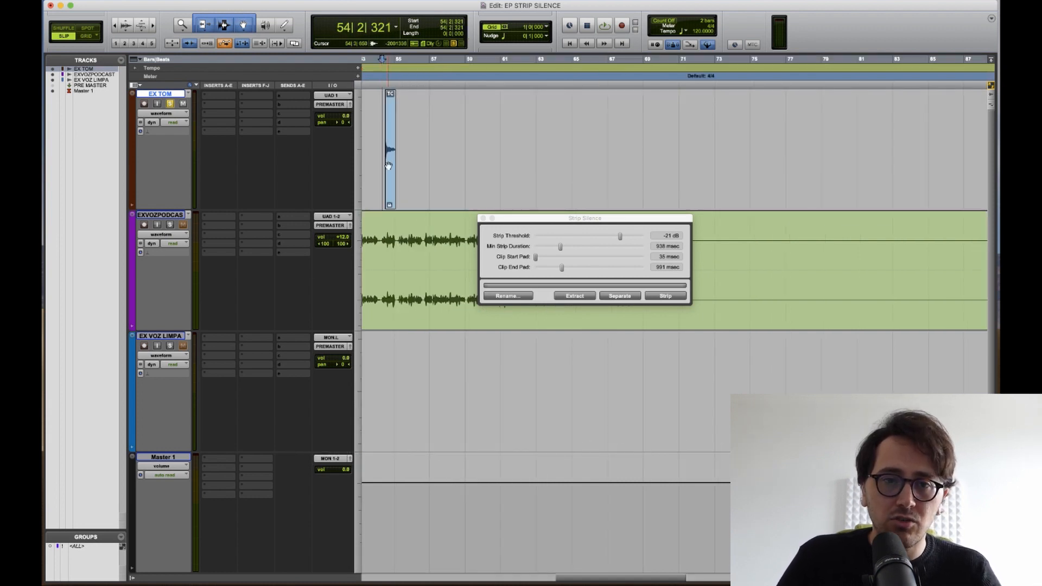
pyautogui.click(392, 183)
pyautogui.hotkey('ctrl', 'e')
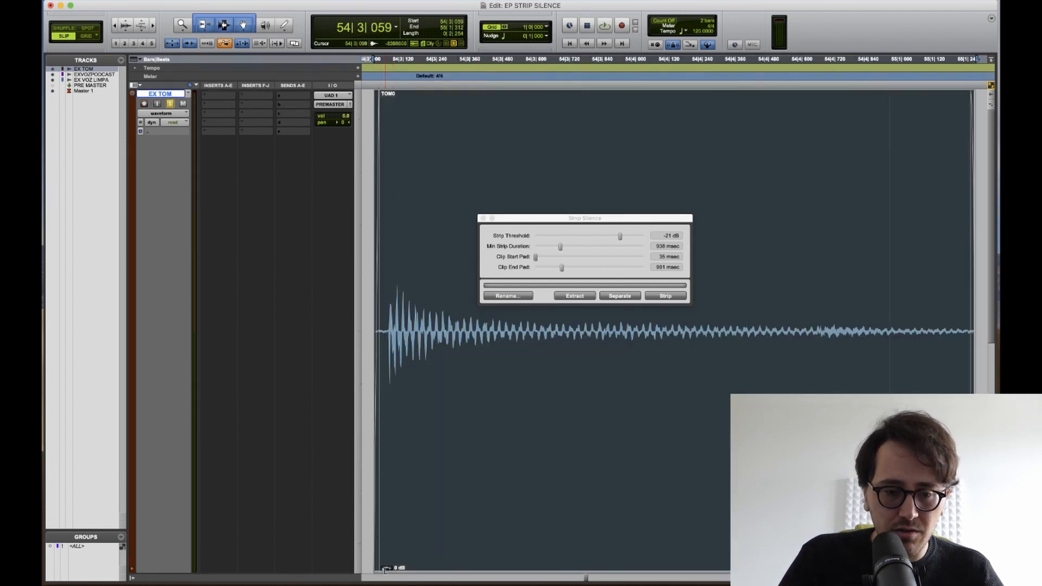
pyautogui.hotkey('ctrl', 'e')
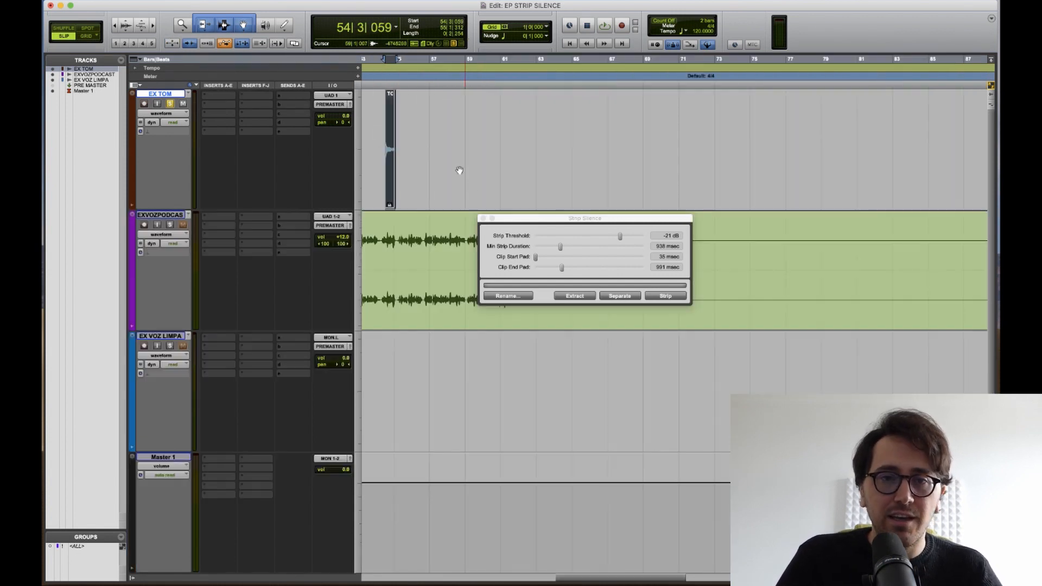
# Try moving the locked TOM clip near bar 54 earlier, undoing the allowed change and cancelling a second attempt
pyautogui.click(381, 103)
pyautogui.press('t')
pyautogui.press('t')
pyautogui.press('t')
pyautogui.press('t')
pyautogui.hscroll(4, 715, 184)
pyautogui.click(741, 178)
pyautogui.moveTo(742, 177); pyautogui.dragTo(610, 179)
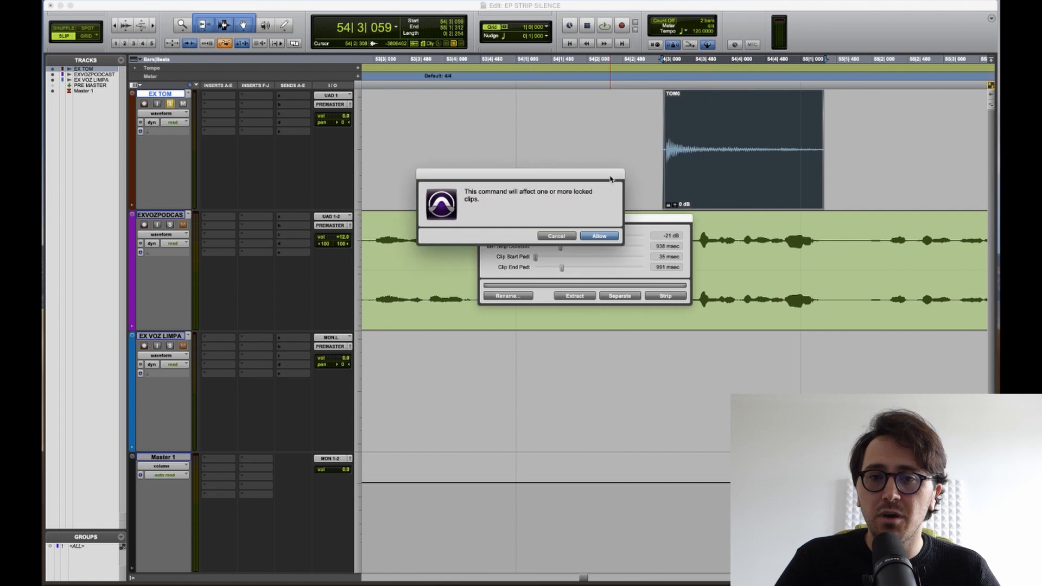
pyautogui.click(599, 237)
pyautogui.press('super+z')
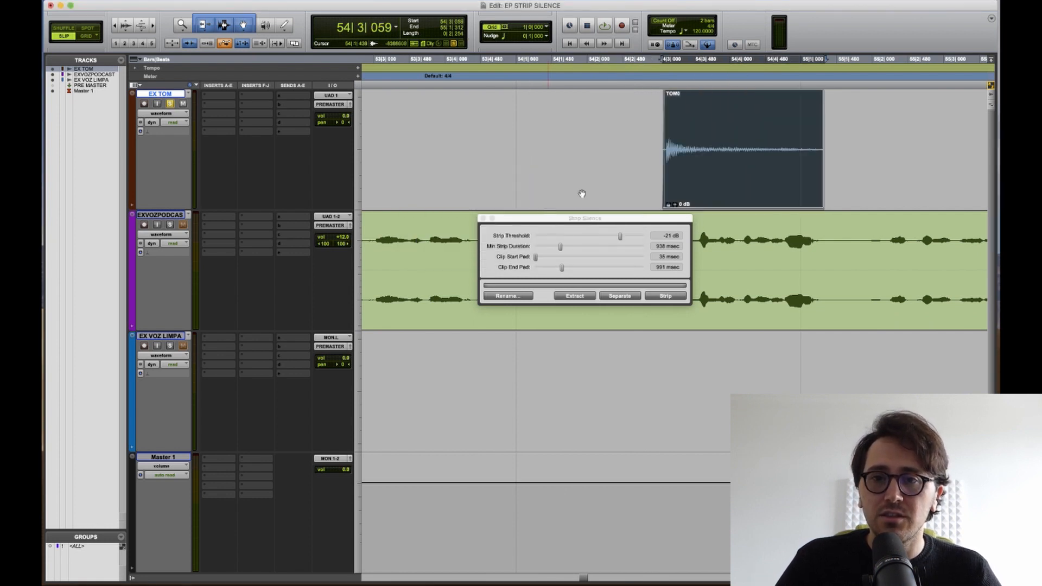
pyautogui.moveTo(725, 169); pyautogui.dragTo(555, 175)
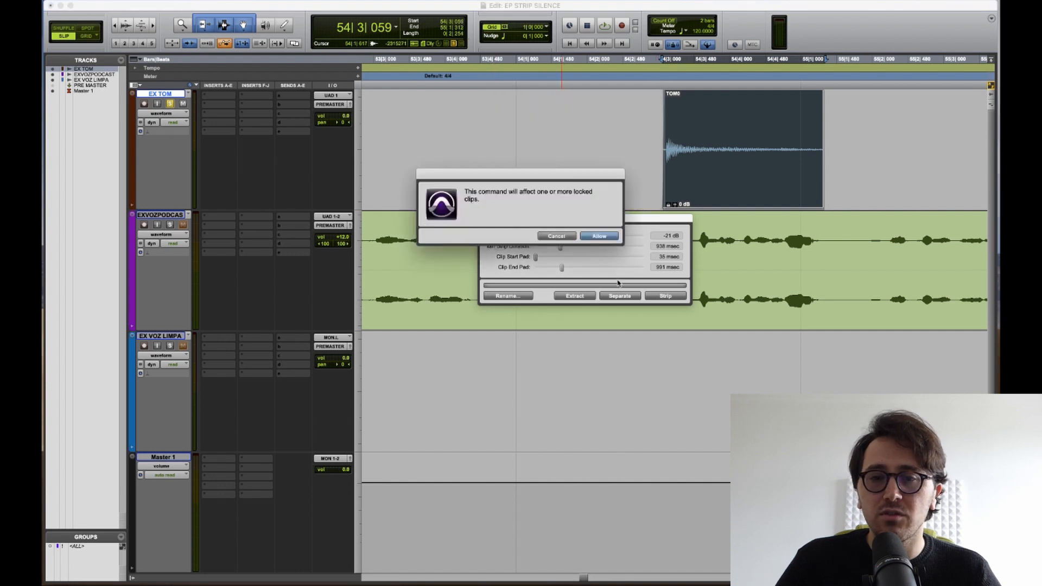
pyautogui.click(567, 237)
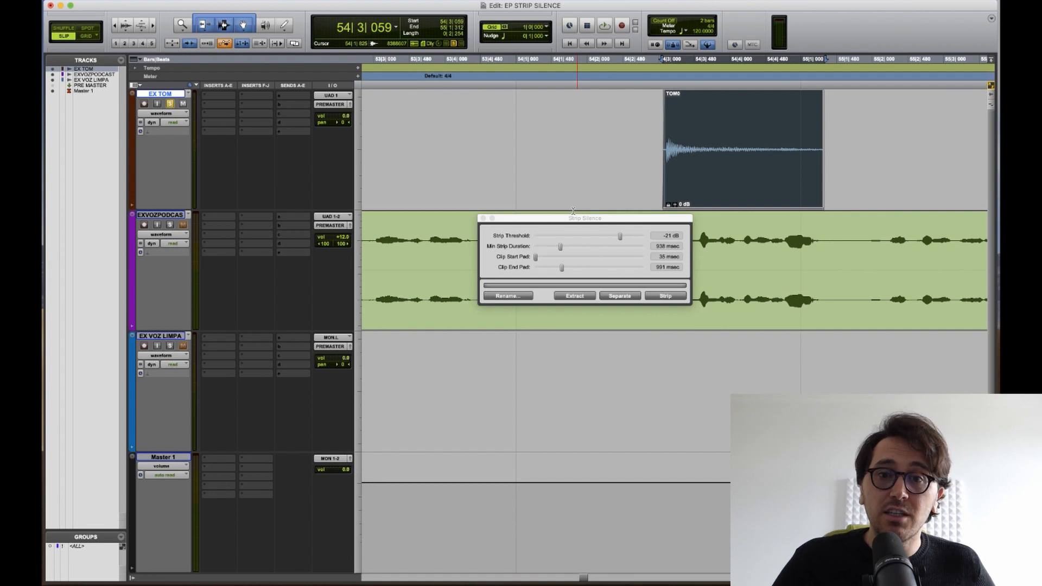
# Solo the EXVOZPODCAST track instead of EX TOM and reopen Strip Silence with the entire podcast voice clip selected
pyautogui.click(483, 218)
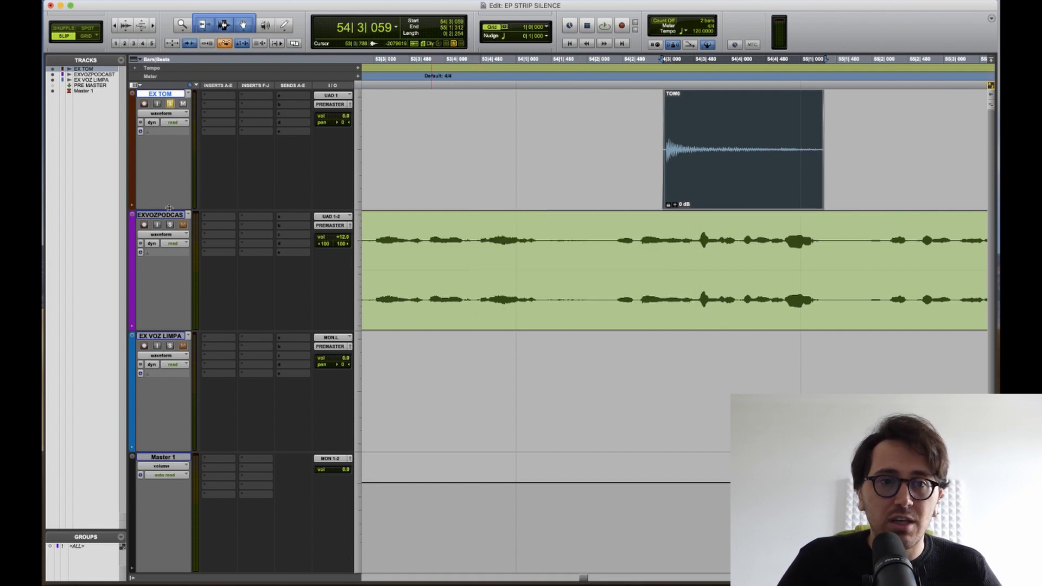
pyautogui.click(170, 225)
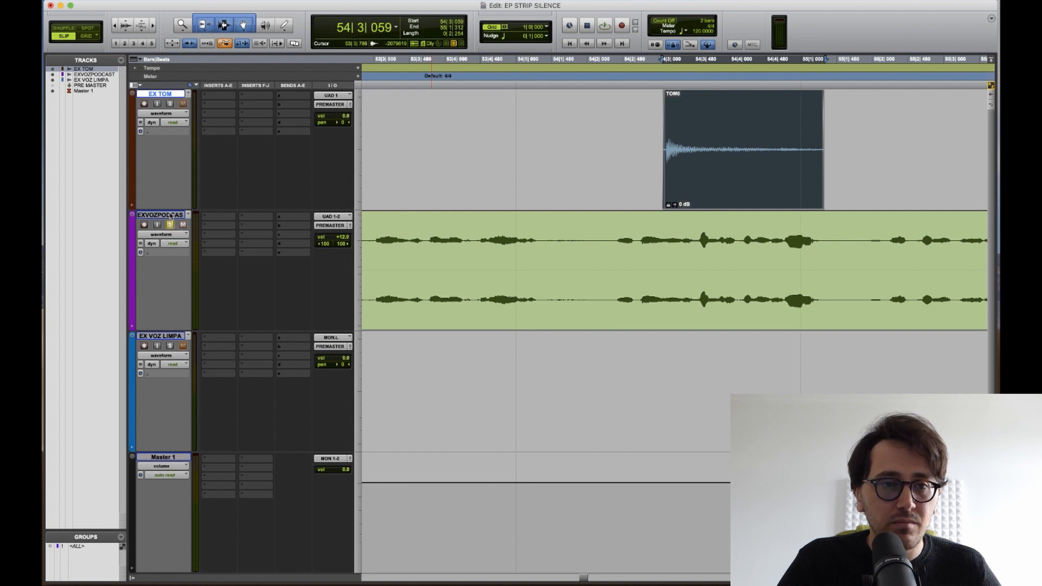
pyautogui.click(171, 213)
pyautogui.press('super+a')
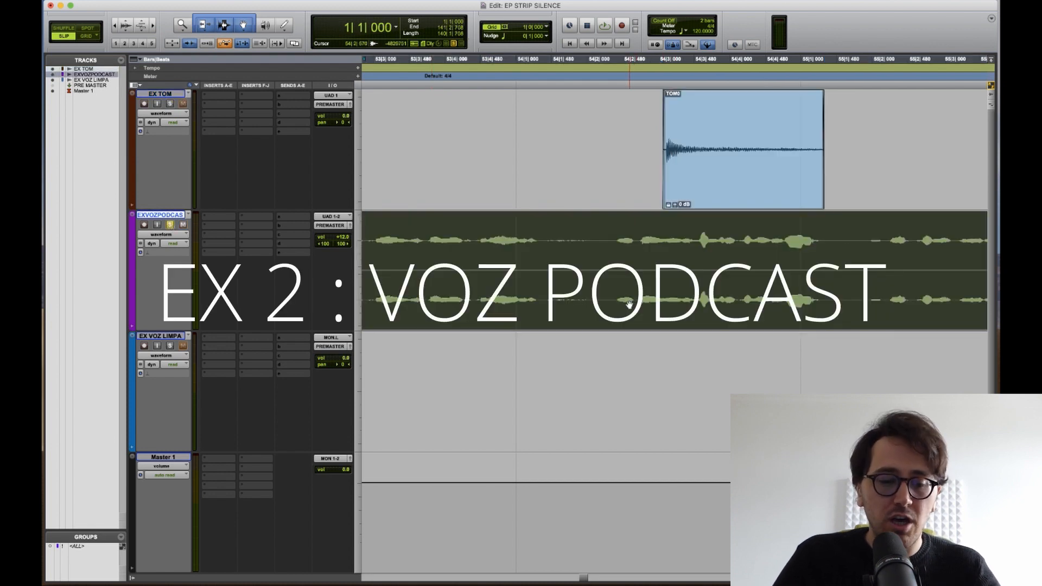
pyautogui.press('super+u')
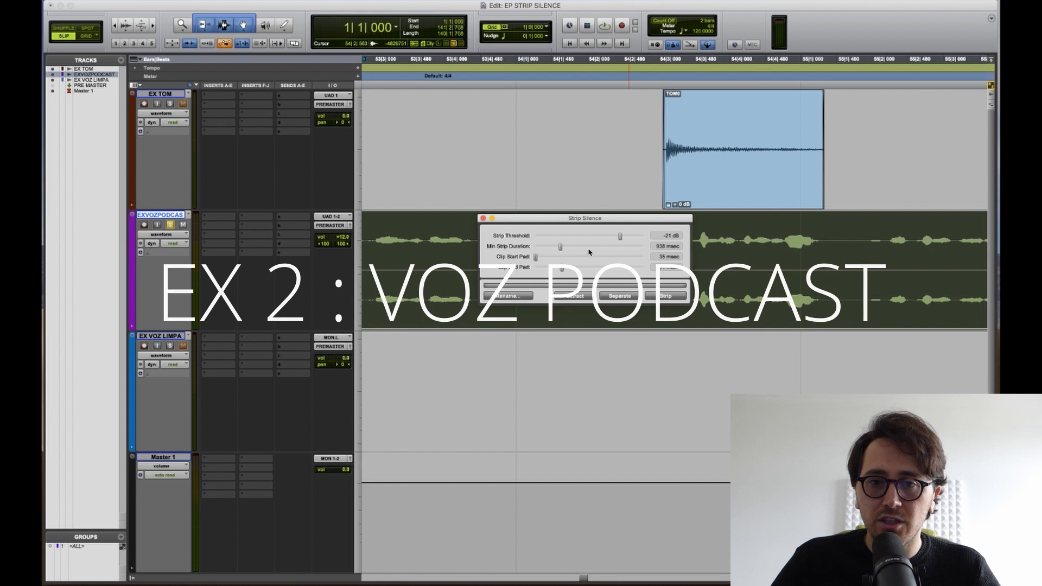
# Reset the strip threshold to -96 dB, minimum strip duration and clip end pad to 0 msec, and move the Strip Silence window aside
pyautogui.moveTo(620, 235); pyautogui.dragTo(442, 266)
pyautogui.press('r')
pyautogui.press('r')
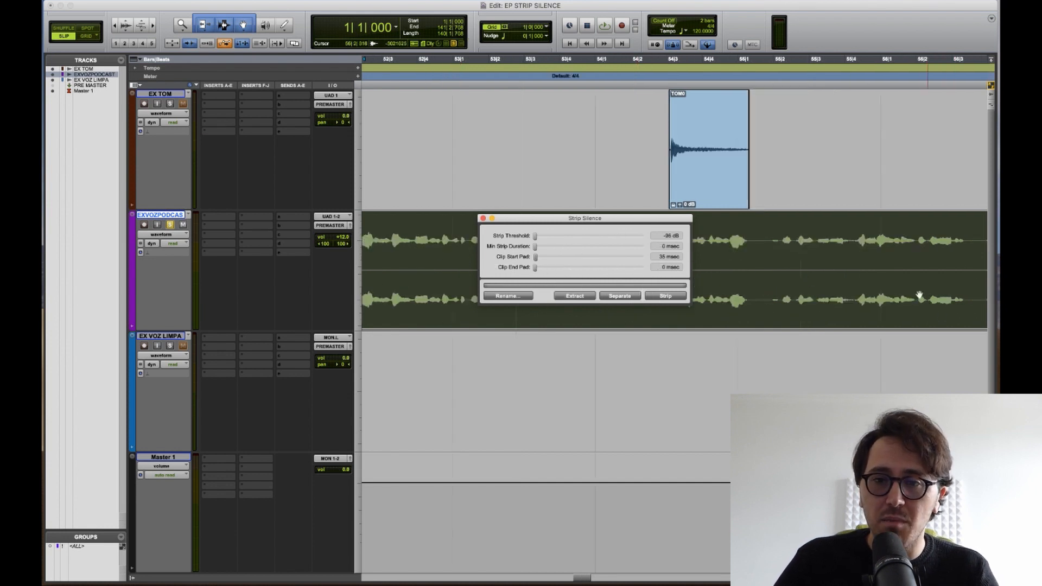
pyautogui.press('r')
pyautogui.moveTo(619, 217); pyautogui.dragTo(388, 277)
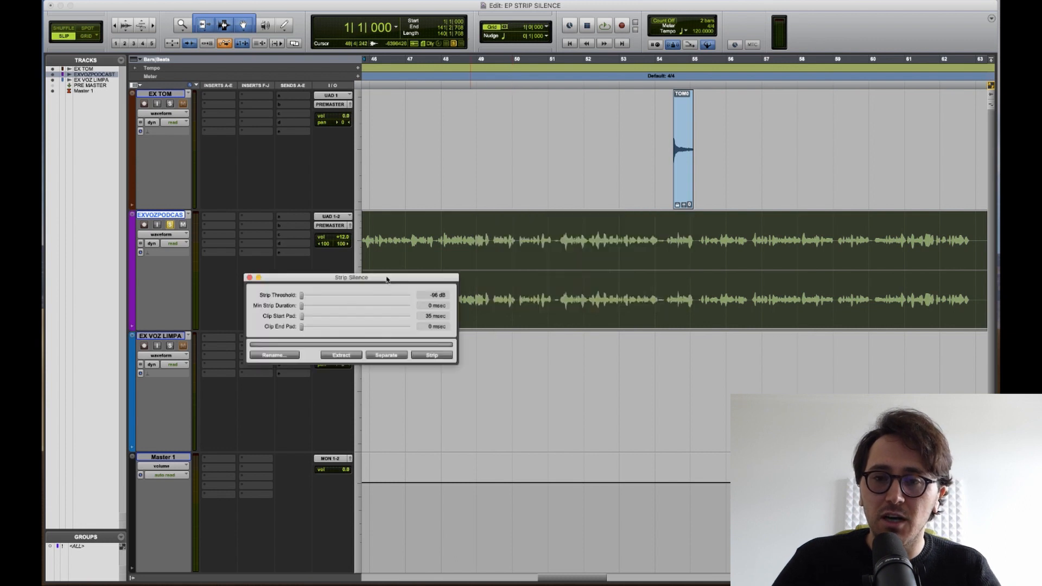
# Play the pause in the podcast voice recording from about bar 63 to hear its background noise
pyautogui.hscroll(5, 640, 255)
pyautogui.click(605, 230)
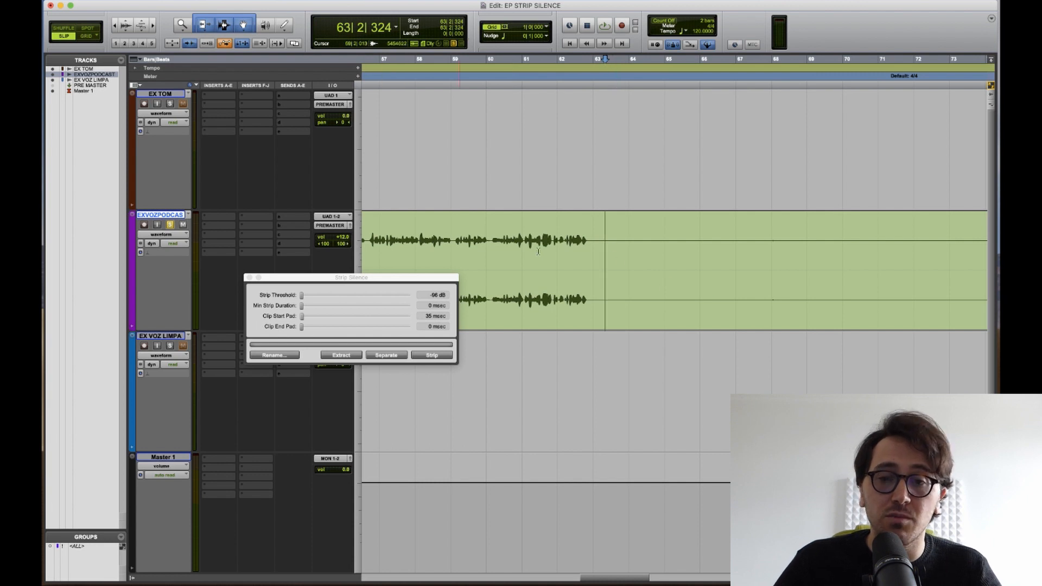
pyautogui.click(610, 248)
pyautogui.press('space')
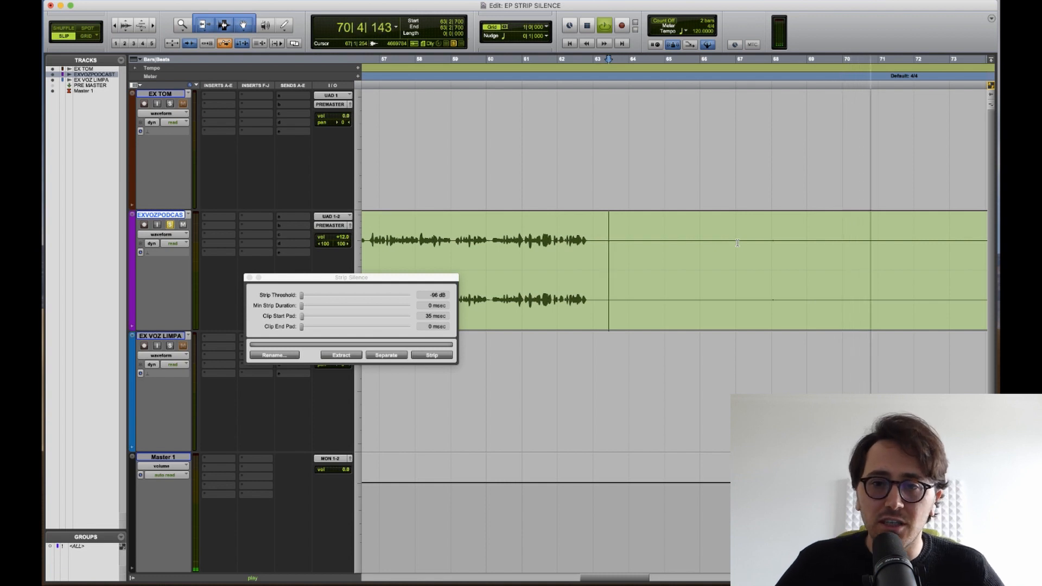
pyautogui.press('r')
pyautogui.press('r')
pyautogui.press('r')
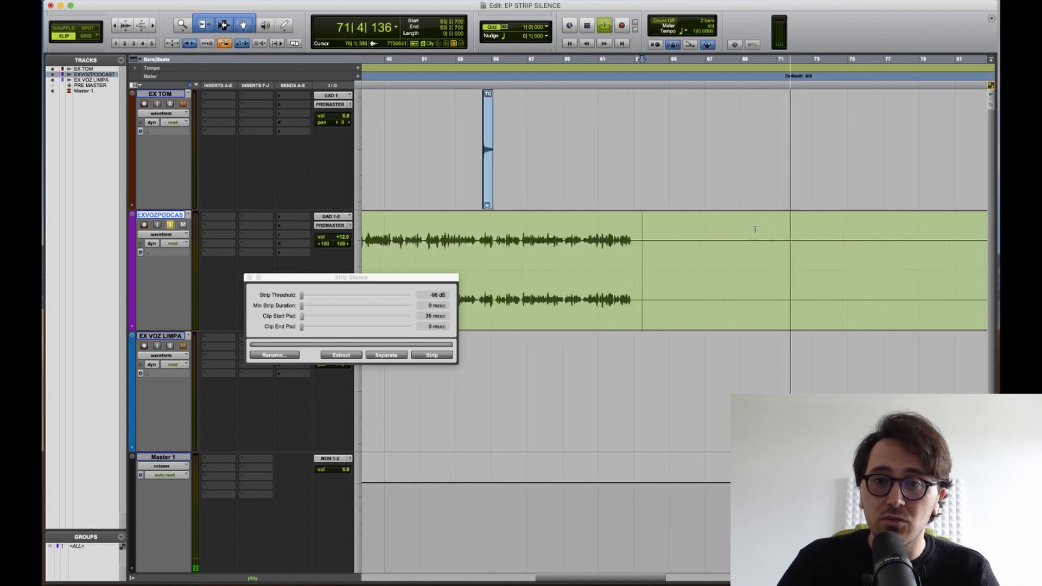
pyautogui.press('space')
# Highlight the speech passage starting near bar 39, and select the entire EX VOZ PODCAST clip
pyautogui.moveTo(536, 239); pyautogui.dragTo(642, 239)
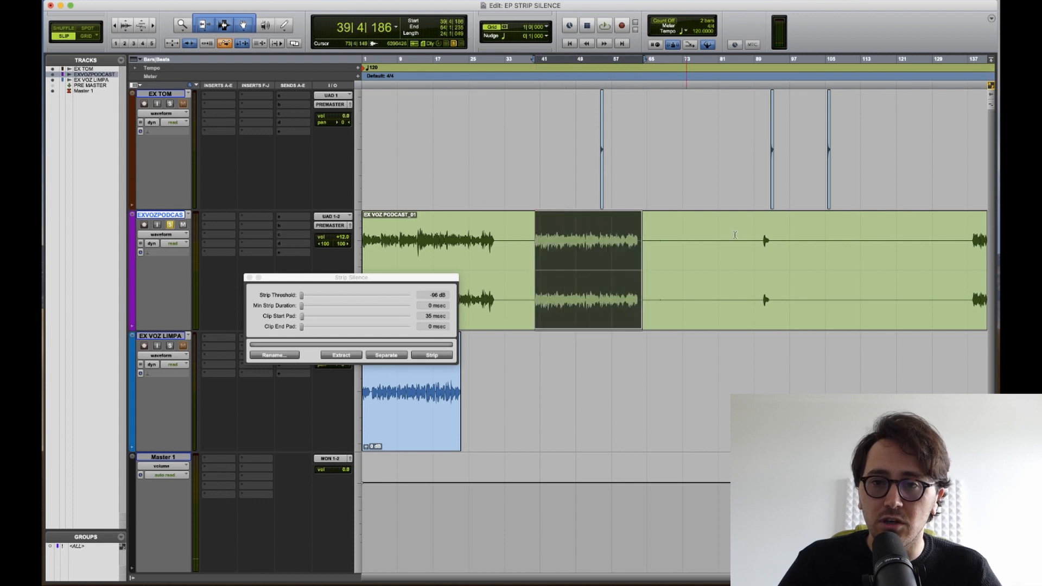
pyautogui.click(767, 239)
pyautogui.click(678, 311)
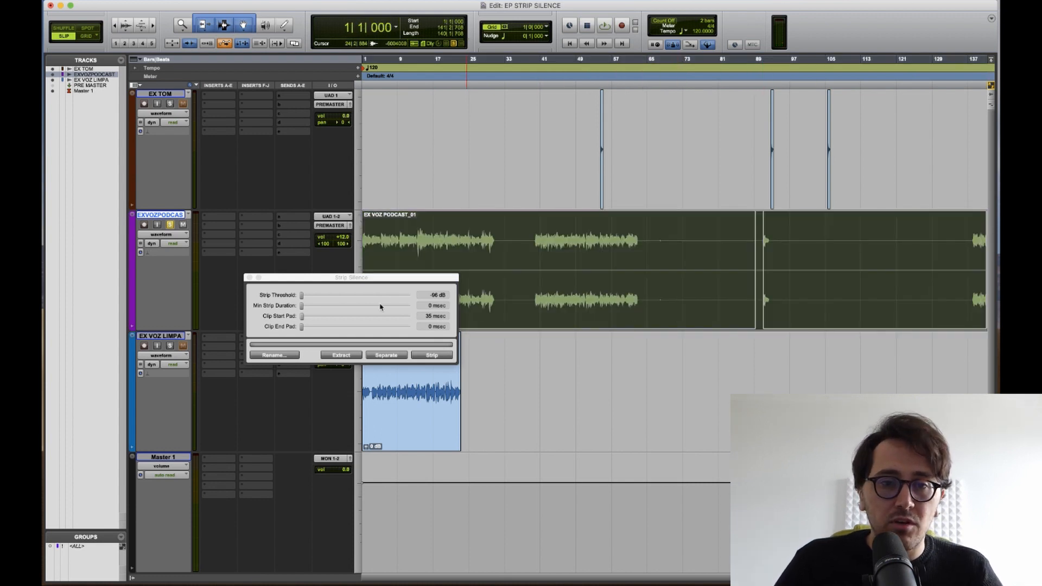
# Move the Strip Silence window clear of the podcast waveform and set the strip threshold to -46 dB
pyautogui.moveTo(393, 279); pyautogui.dragTo(533, 311)
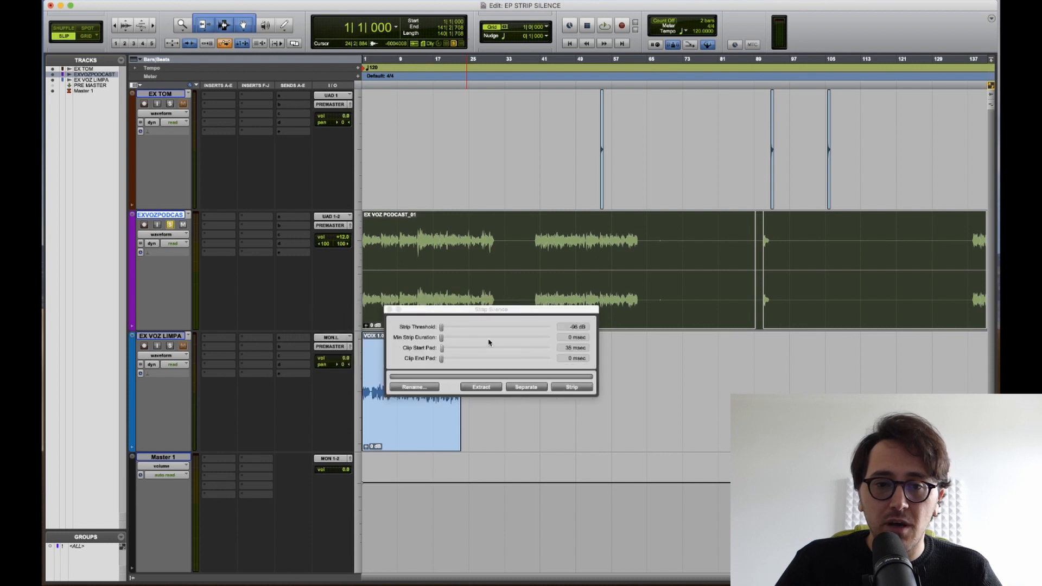
pyautogui.click(440, 329)
pyautogui.moveTo(442, 328); pyautogui.dragTo(500, 333)
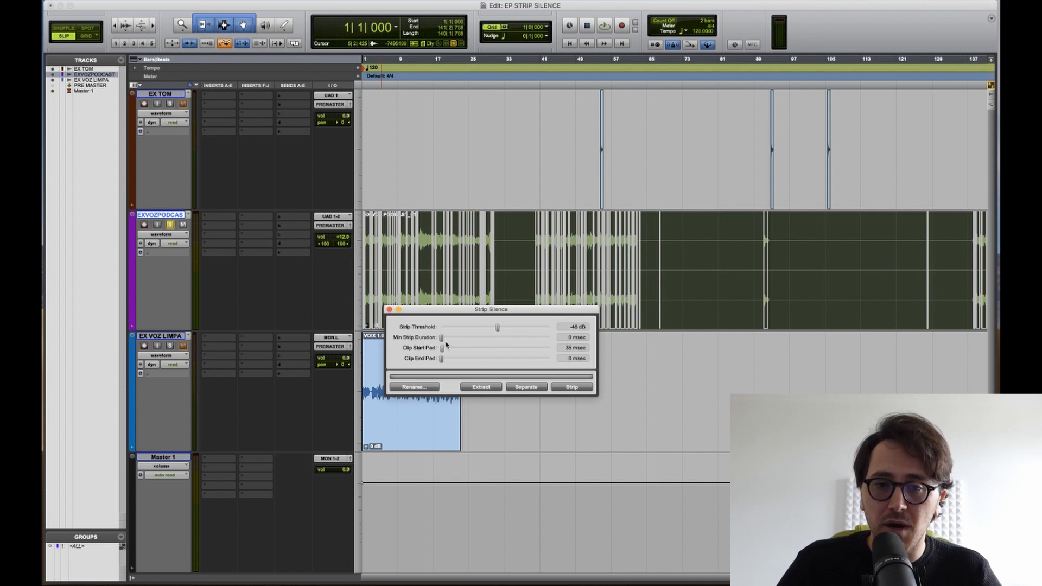
# Examine the start of the podcast voice clip up close for where the -46 dB threshold divides the speech, keeping the entire clip selected
pyautogui.click(561, 293)
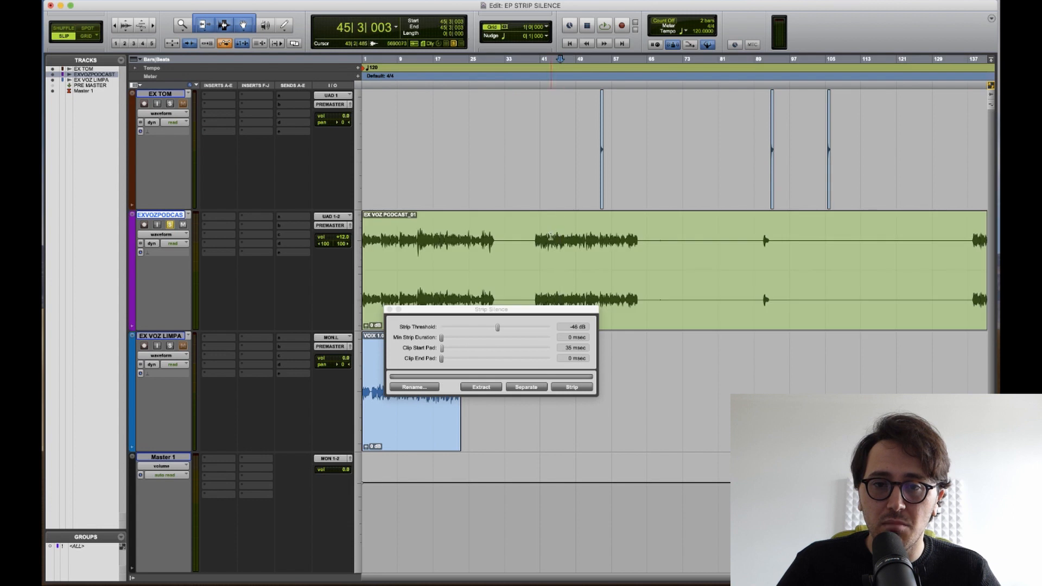
pyautogui.click(662, 304)
pyautogui.press('super+bracketright')
pyautogui.press('super+bracketright')
pyautogui.press('super+bracketright')
pyautogui.press('super+bracketright')
pyautogui.press('super+bracketright')
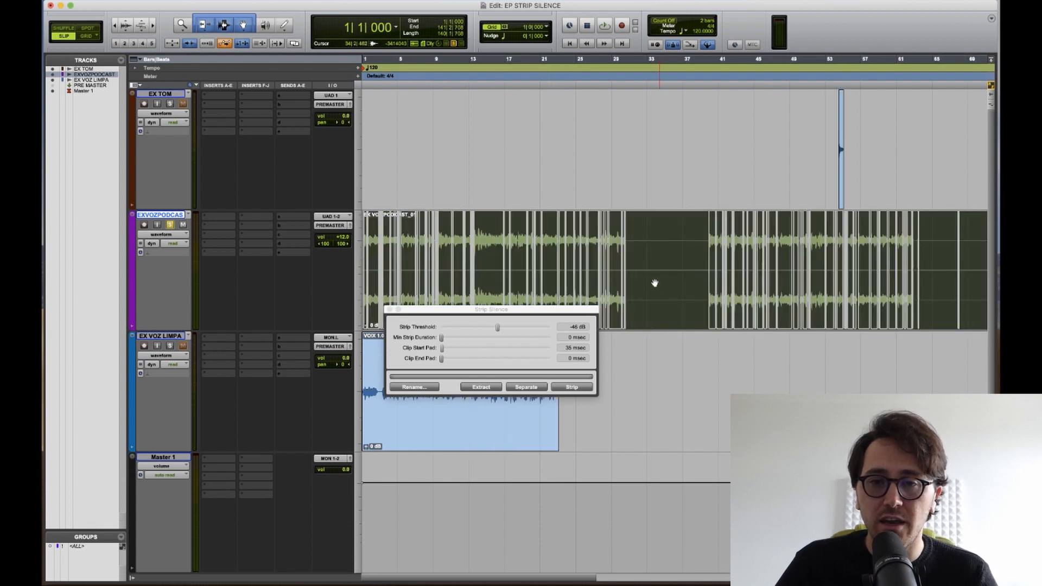
pyautogui.press('super+bracketright')
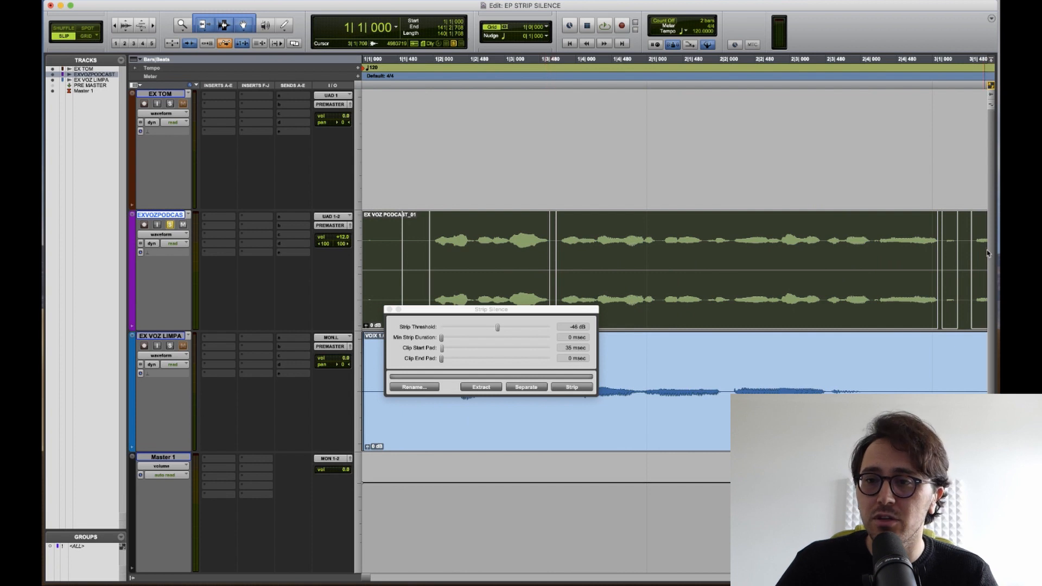
# Set the minimum strip duration to 353 msec so that short gaps between words are ignored, and check the divisions across the whole podcast clip
pyautogui.moveTo(444, 342); pyautogui.dragTo(451, 342)
pyautogui.press('super+bracketleft')
pyautogui.press('super+bracketleft')
pyautogui.press('super+bracketleft')
pyautogui.press('super+bracketleft')
pyautogui.press('super+bracketleft')
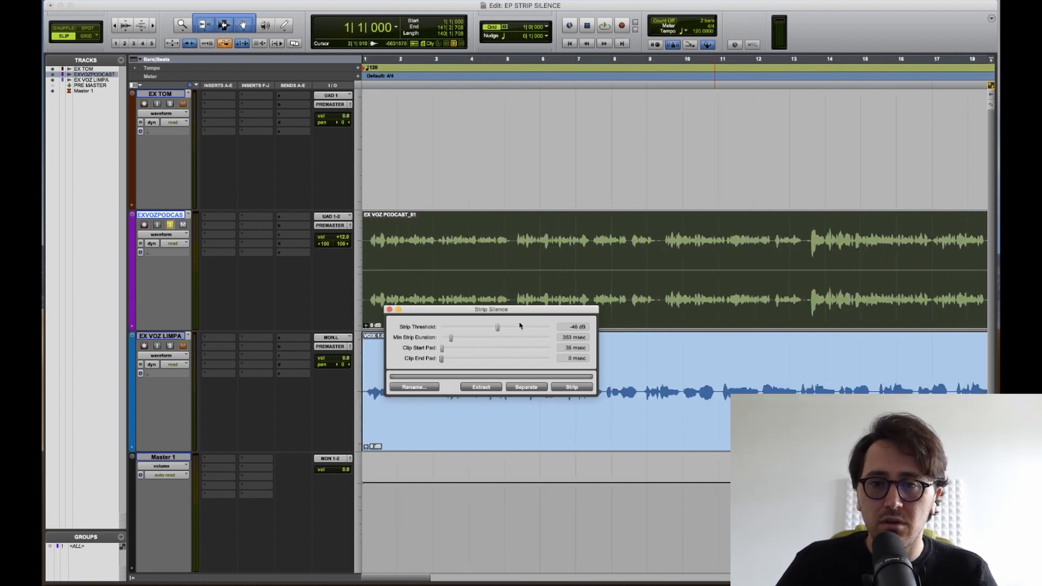
pyautogui.press('super+bracketleft')
pyautogui.press('super+bracketleft')
pyautogui.press('super+bracketright')
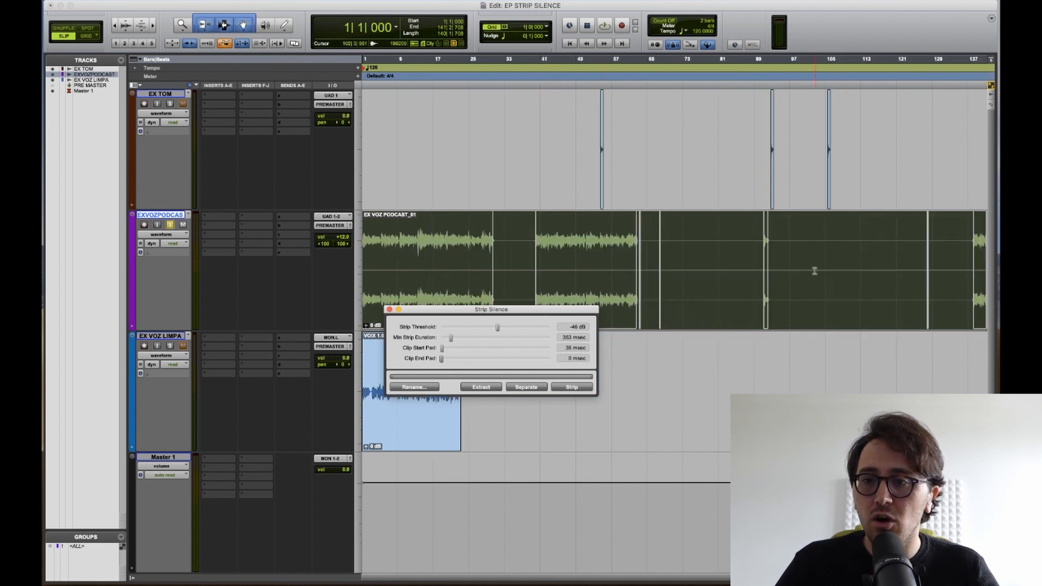
# Inspect the noise fragments detected after bar 62 and raise the strip threshold to -33 dB with the whole podcast clip selected
pyautogui.hscroll(3, 917, 252)
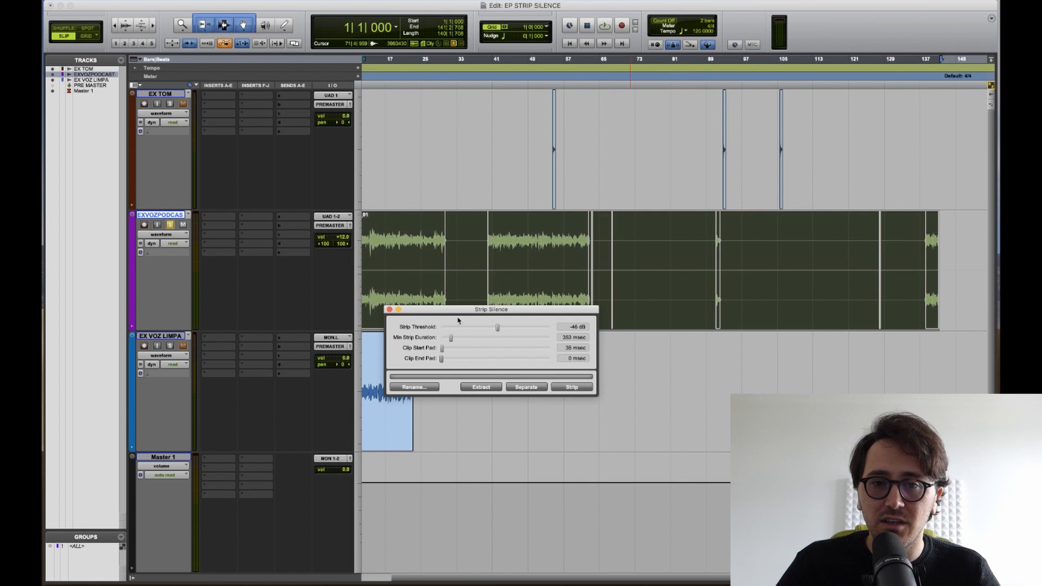
pyautogui.click(589, 236)
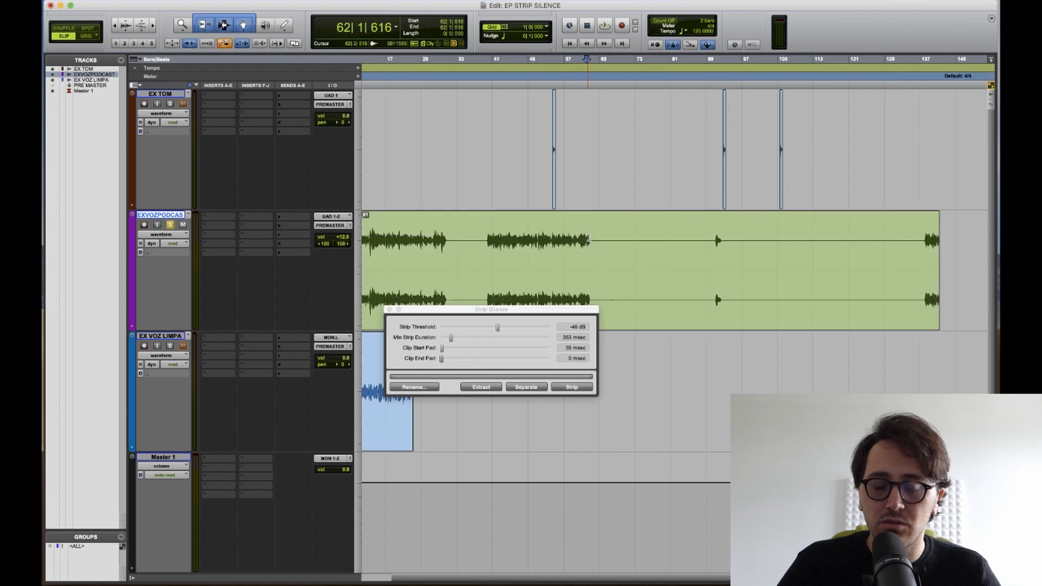
pyautogui.press('super+bracketright')
pyautogui.press('super+bracketright')
pyautogui.click(657, 285)
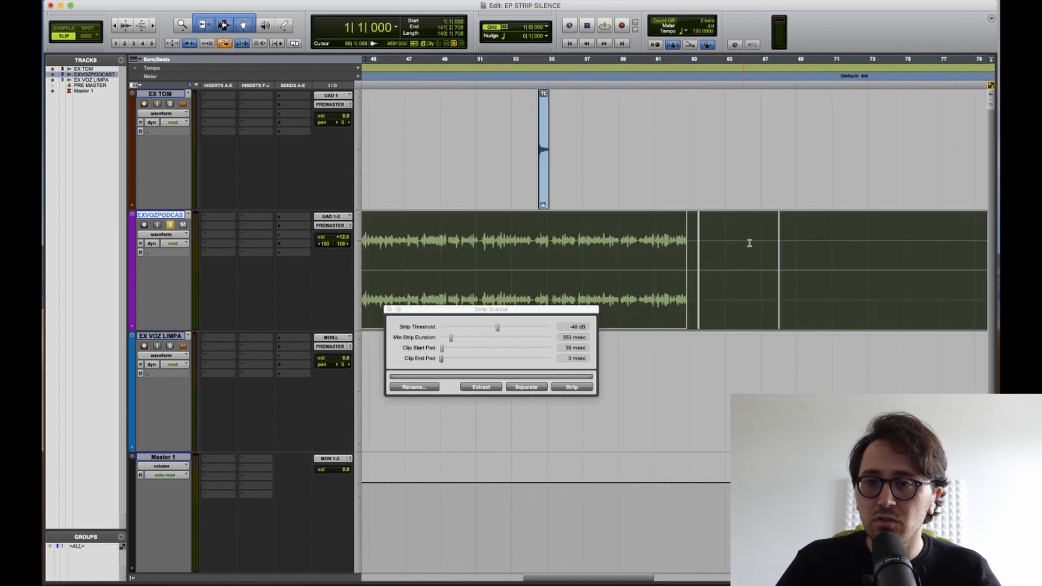
pyautogui.hscroll(5, 730, 259)
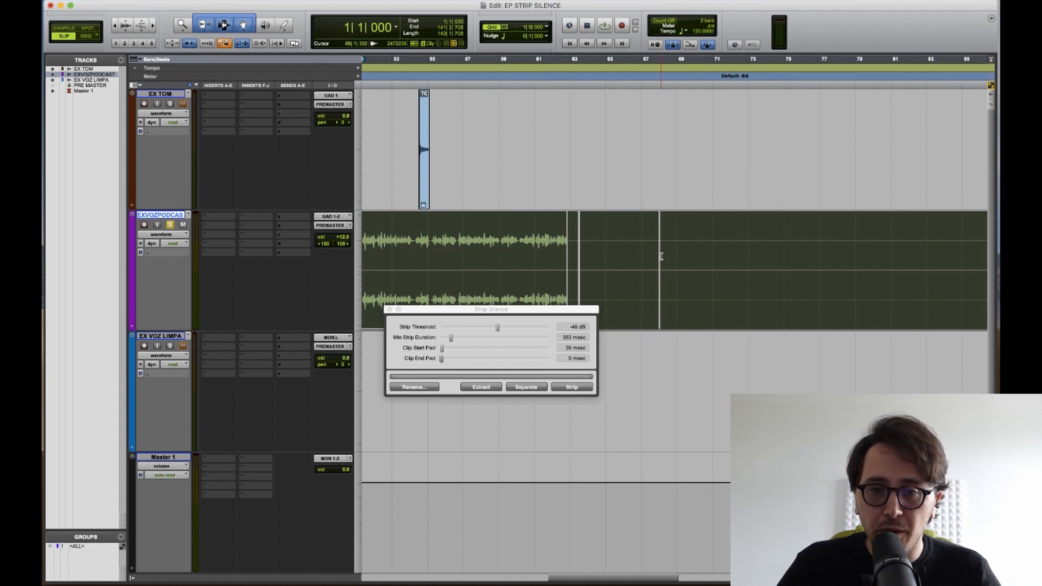
pyautogui.moveTo(498, 327); pyautogui.dragTo(513, 332)
pyautogui.scroll(-2, 660, 293)
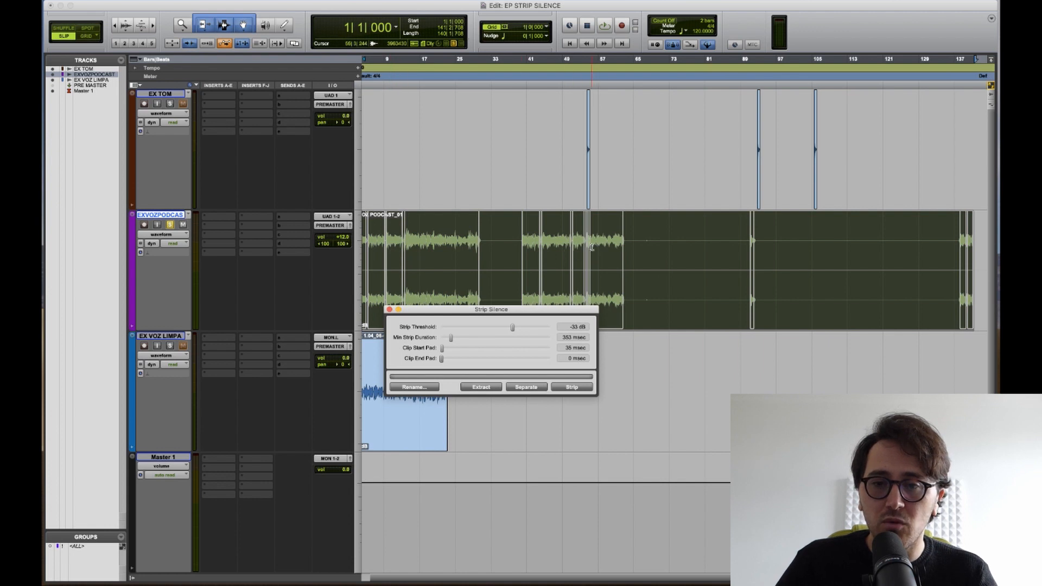
# Set the minimum strip duration to 619 msec and check the divisions along the full podcast recording
pyautogui.moveTo(451, 342); pyautogui.dragTo(457, 340)
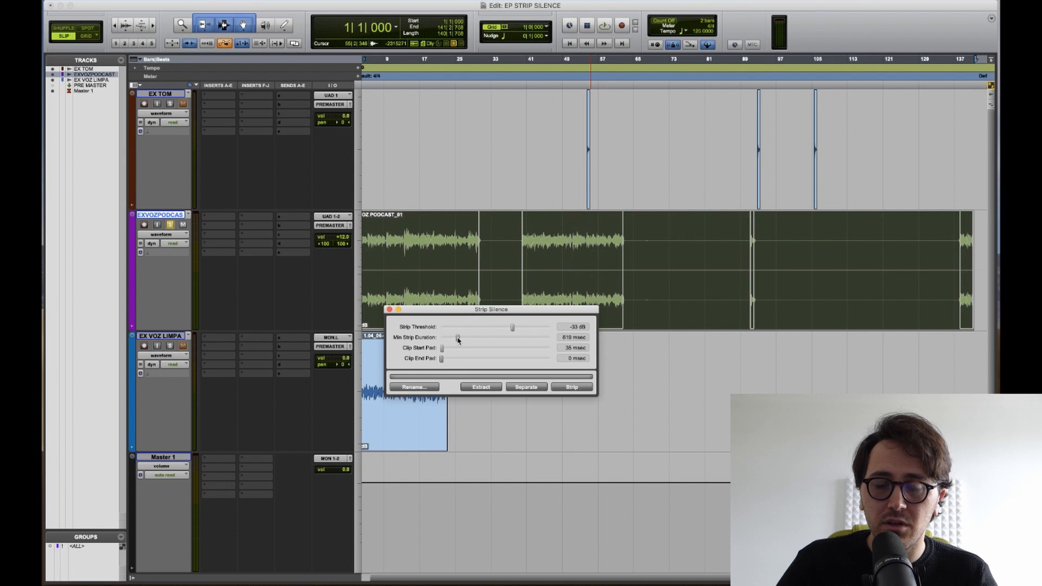
pyautogui.hscroll(4, 847, 282)
pyautogui.hscroll(-5, 831, 286)
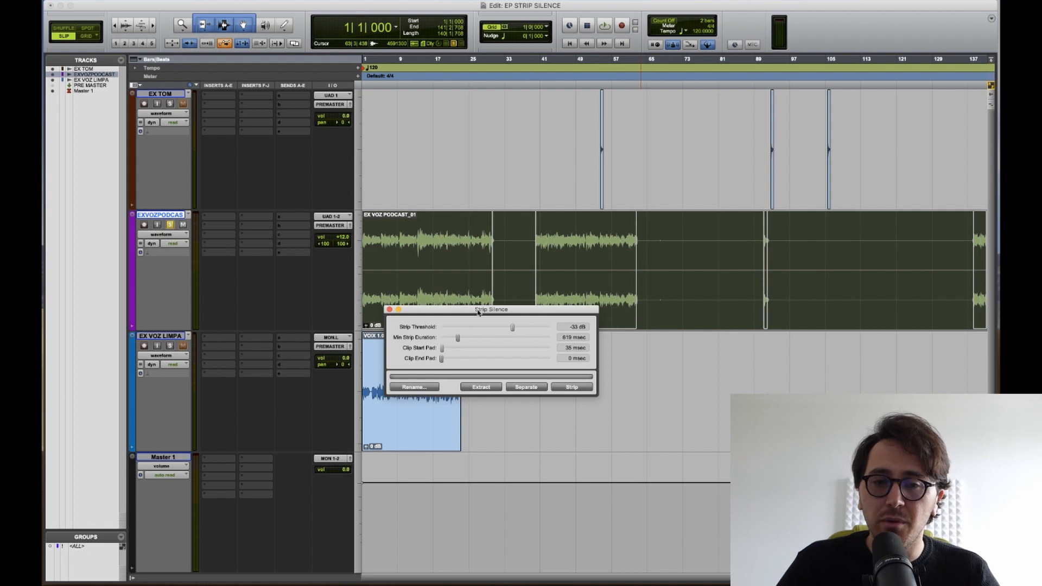
# Set the clip start pad to 212 msec and the clip end pad to 513 msec to protect the beginnings and endings of speech
pyautogui.click(489, 240)
pyautogui.press('t')
pyautogui.press('t')
pyautogui.press('t')
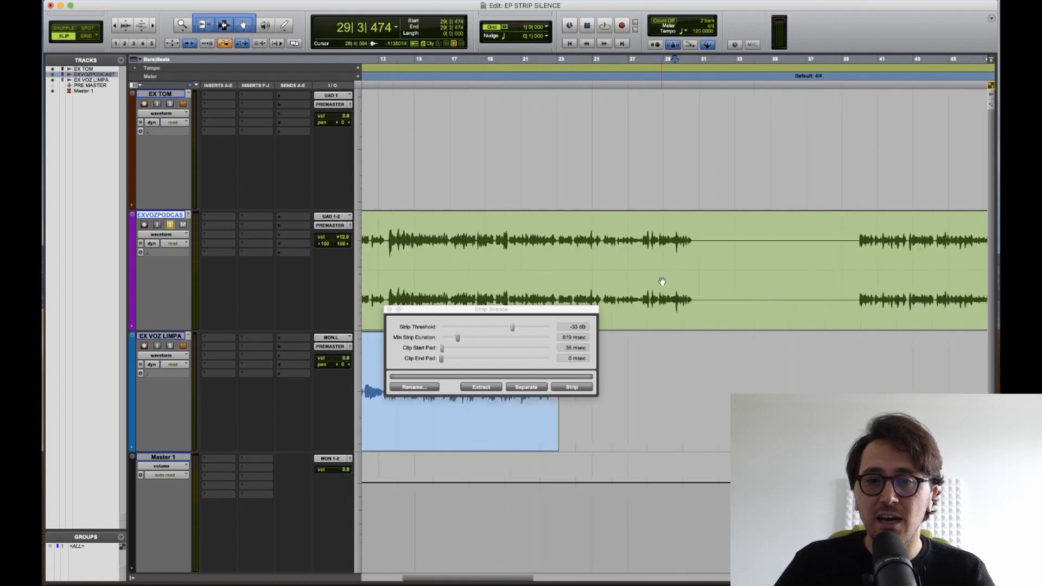
pyautogui.click(738, 307)
pyautogui.hscroll(10, 721, 285)
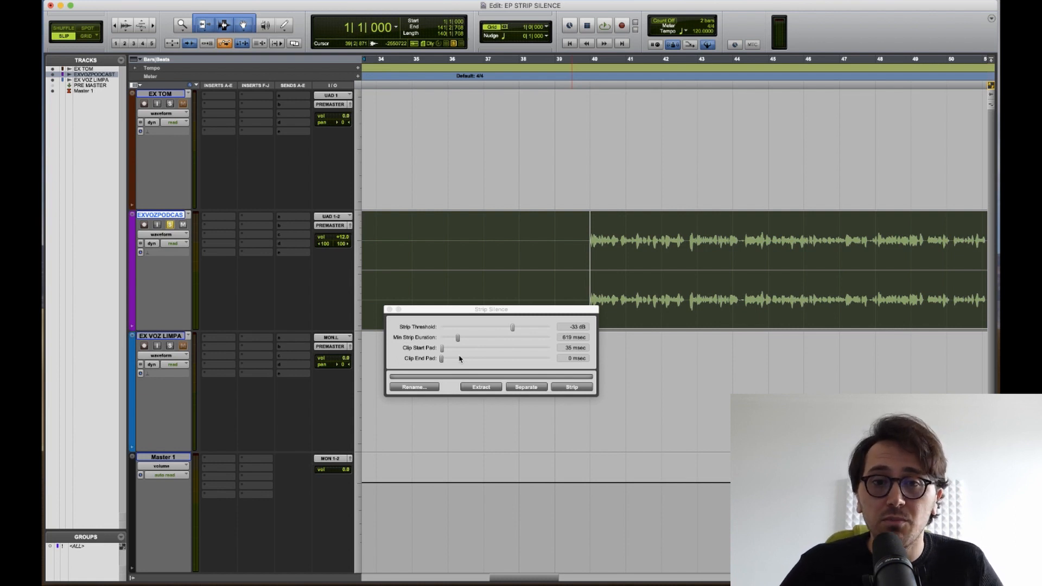
pyautogui.moveTo(442, 351); pyautogui.dragTo(447, 353)
pyautogui.hscroll(10, 793, 266)
pyautogui.moveTo(440, 358); pyautogui.dragTo(454, 359)
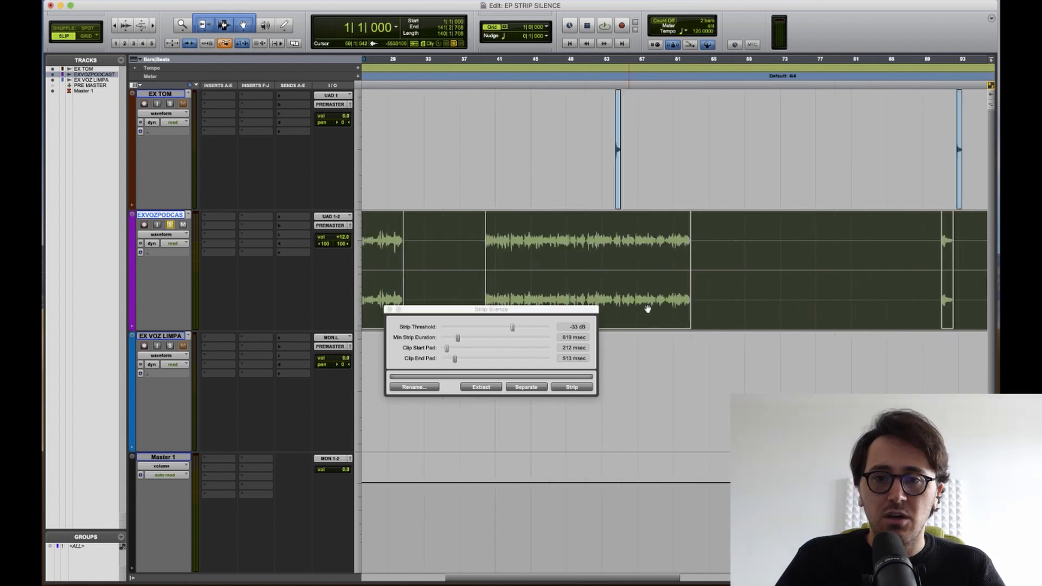
# Enlarge the podcast waveform around the pause after bar 63 and play the noise peak near bar 67
pyautogui.press('r')
pyautogui.press('r')
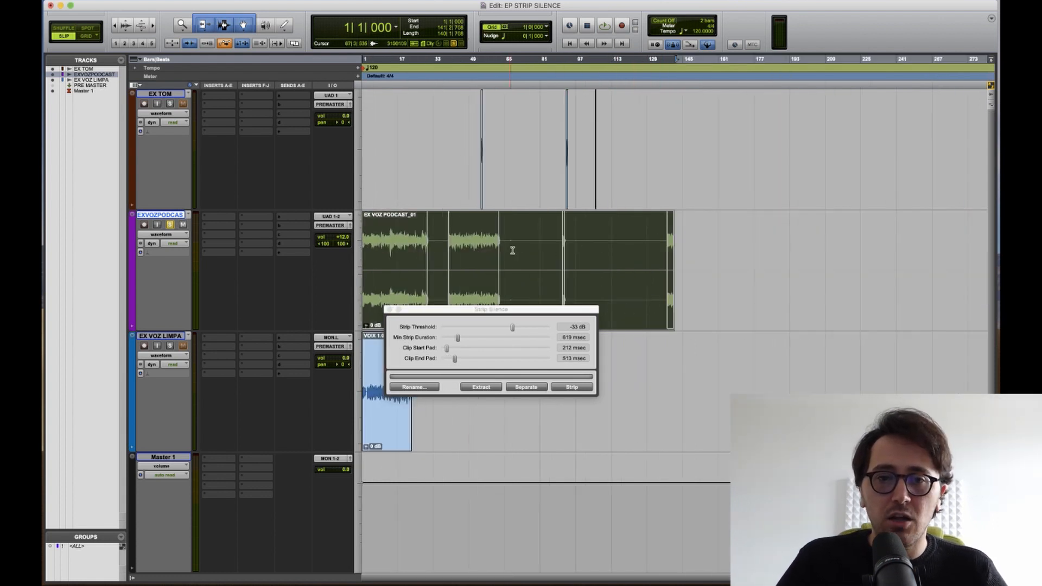
pyautogui.moveTo(512, 256); pyautogui.dragTo(524, 261)
pyautogui.press('t')
pyautogui.press('t')
pyautogui.press('t')
pyautogui.click(720, 304)
pyautogui.click(678, 249)
pyautogui.press('super+alt+bracketright')
pyautogui.press('super+alt+bracketright')
pyautogui.press('super+alt+bracketright')
pyautogui.click(680, 242)
pyautogui.press('space')
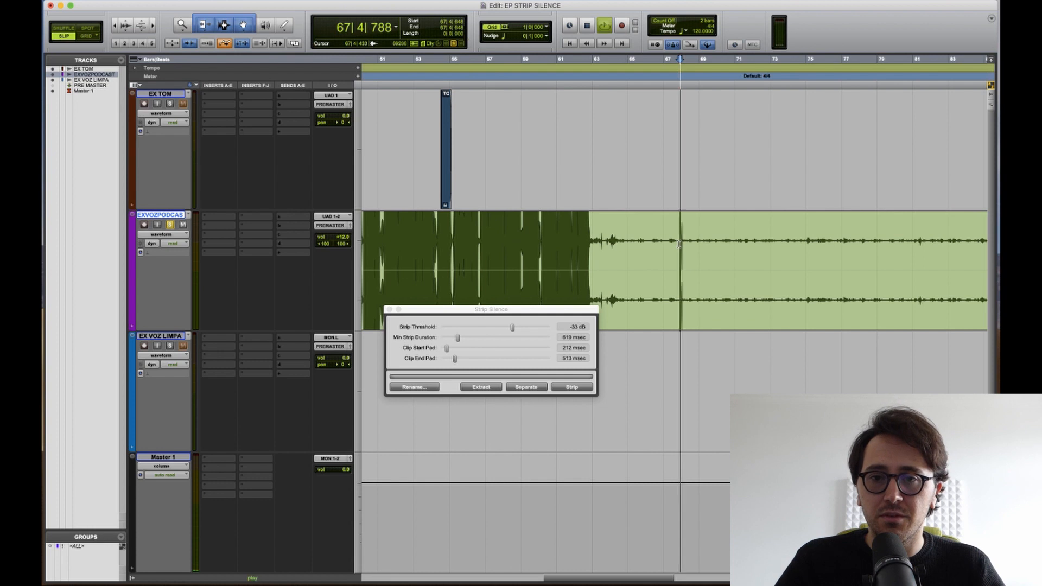
pyautogui.press('space')
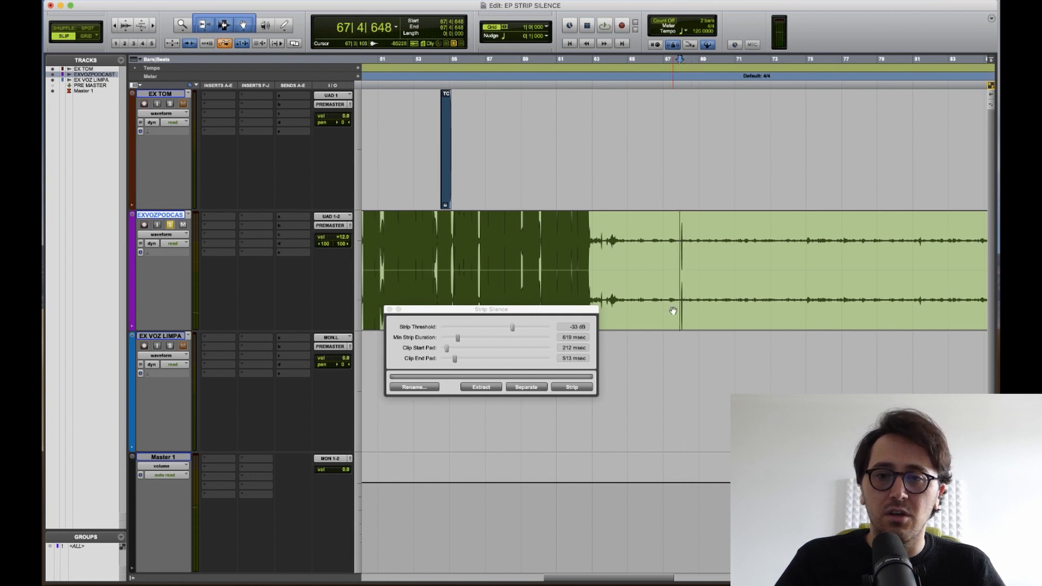
# Strip the silence from the entire podcast voice clip and restore the normal waveform height
pyautogui.click(686, 294)
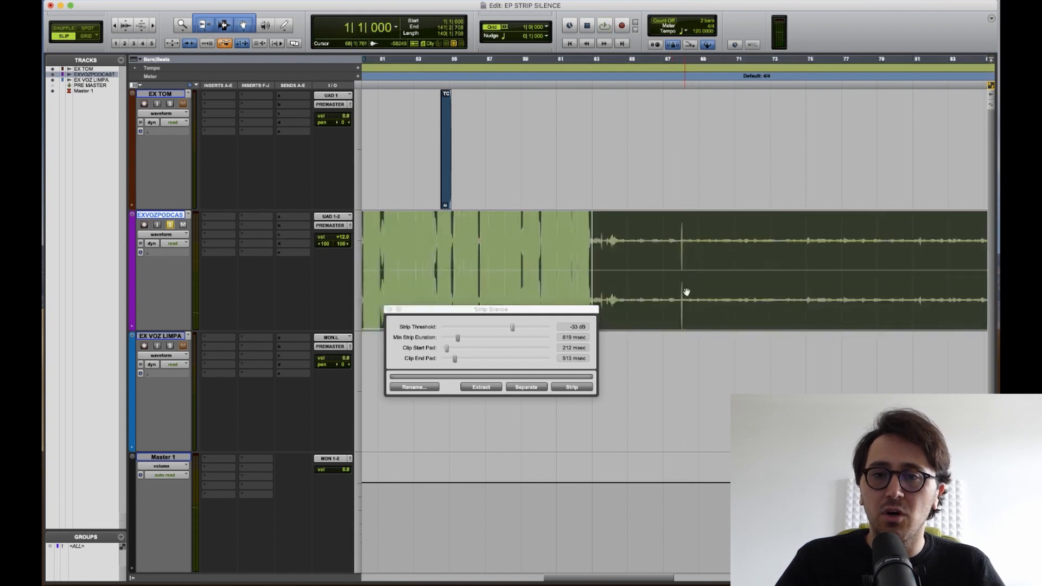
pyautogui.click(581, 389)
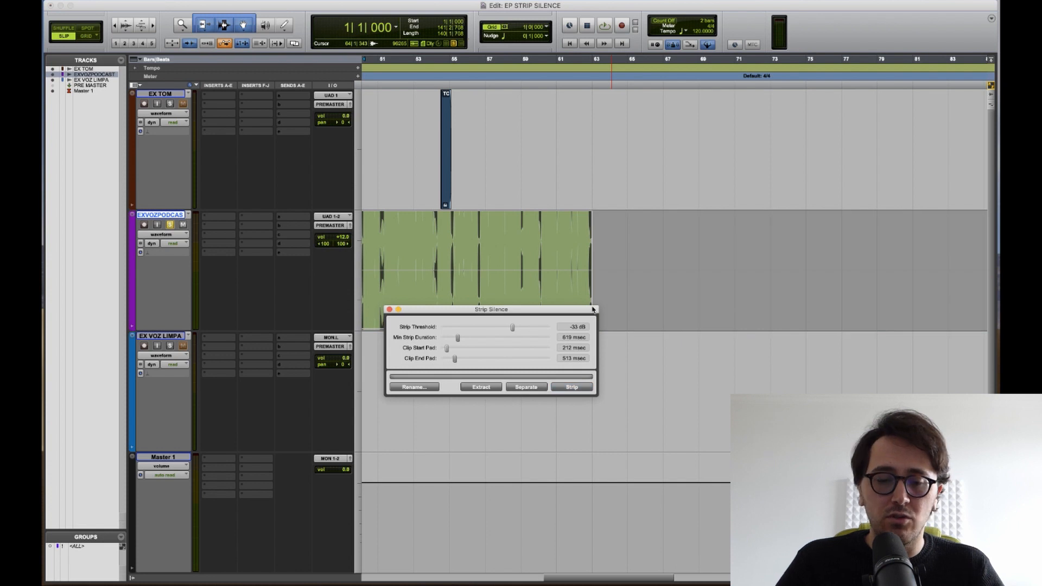
pyautogui.press('r')
pyautogui.press('r')
pyautogui.press('r')
pyautogui.press('ctrl+alt+super+bracketleft')
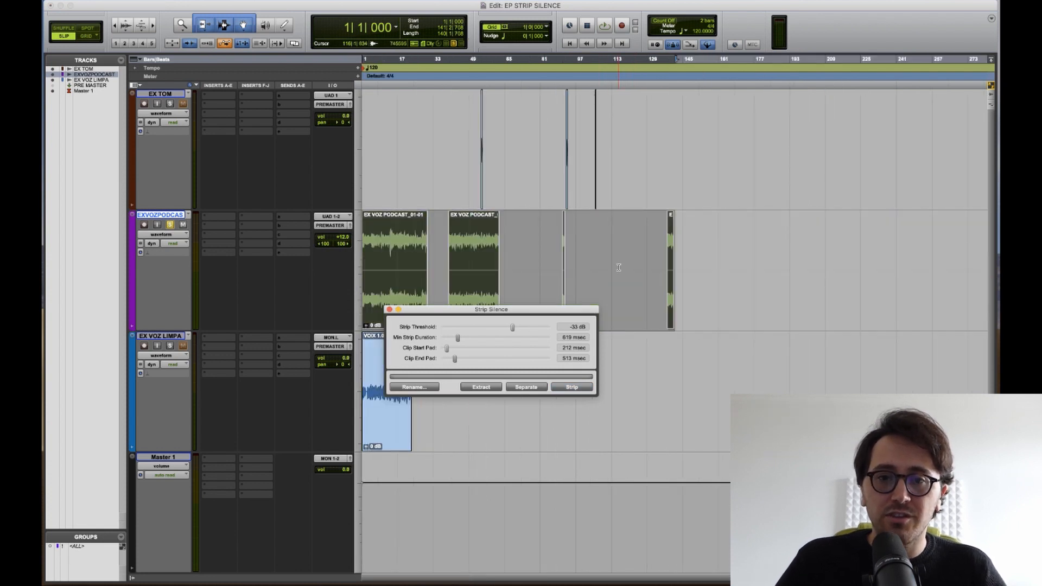
pyautogui.press('super+f')
pyautogui.press('Escape')
# Rename the stripped podcast clips with the base name PODCAST VOICE
pyautogui.click(410, 386)
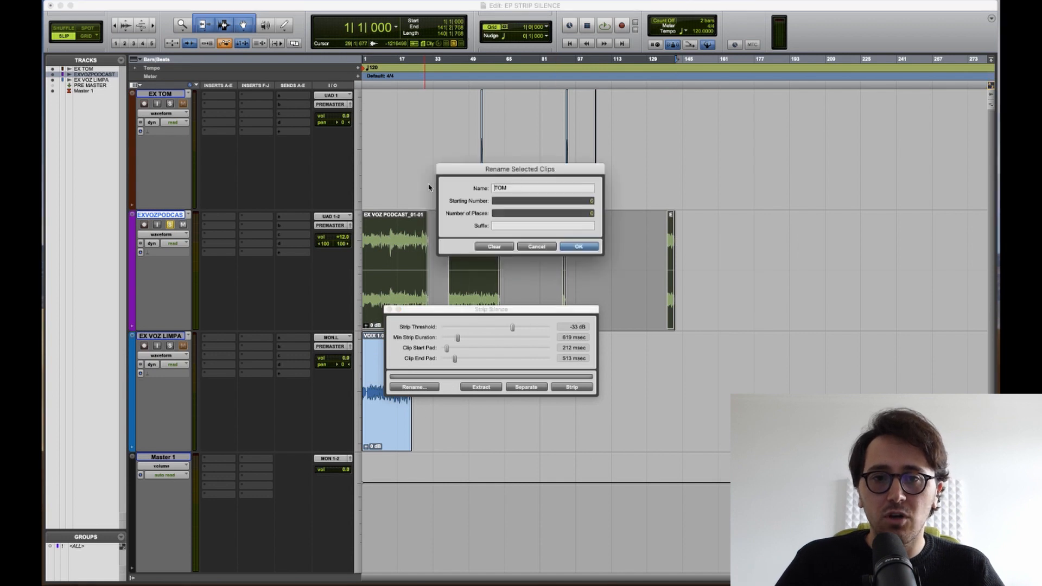
pyautogui.write('PODCAST VOICE')
pyautogui.press('Return')
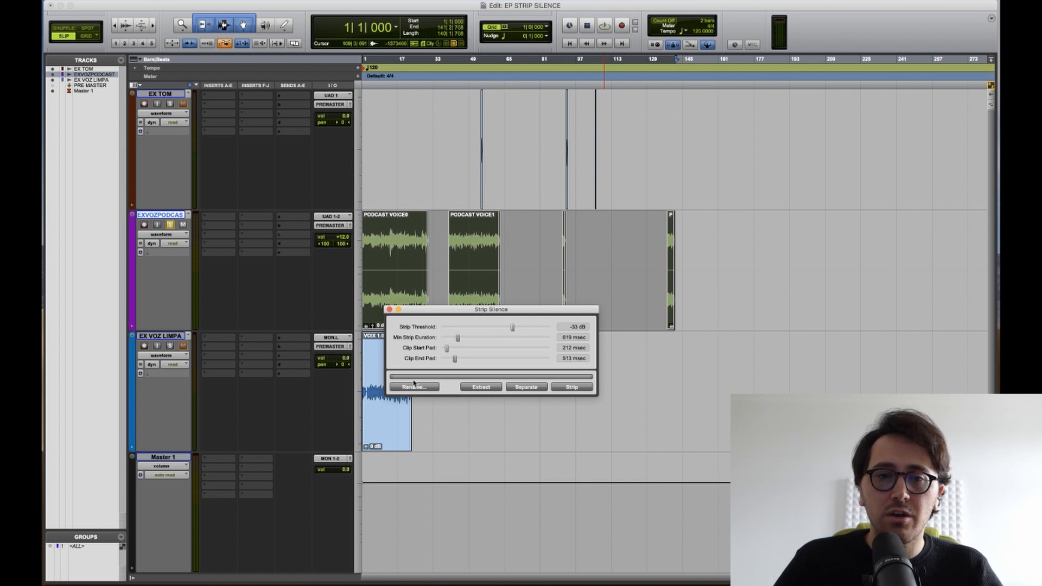
# Try to move the first locked podcast voice clip along the timeline, and cancel the change
pyautogui.click(538, 268)
pyautogui.moveTo(398, 282); pyautogui.dragTo(513, 289)
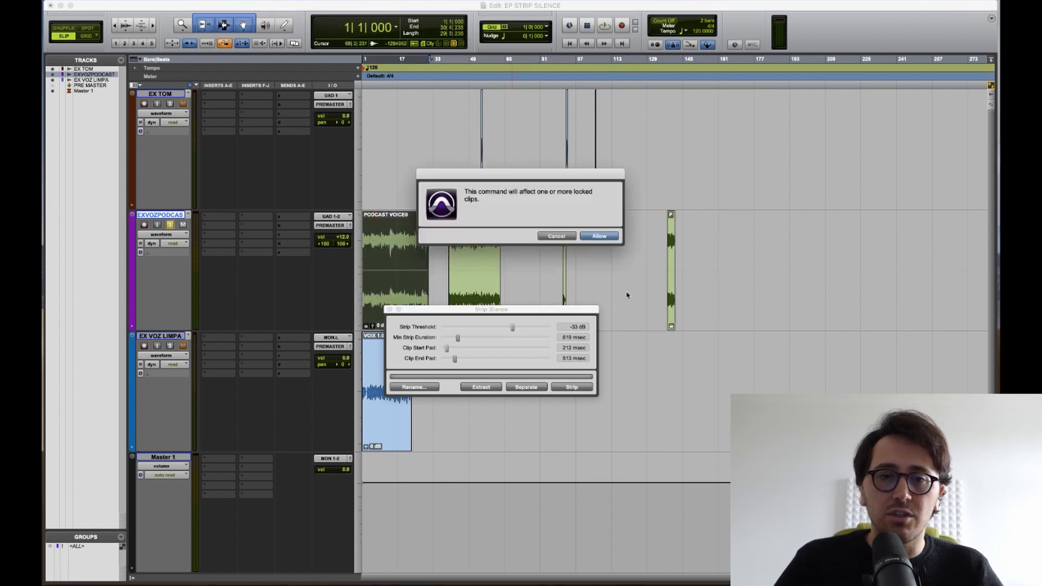
pyautogui.click(554, 236)
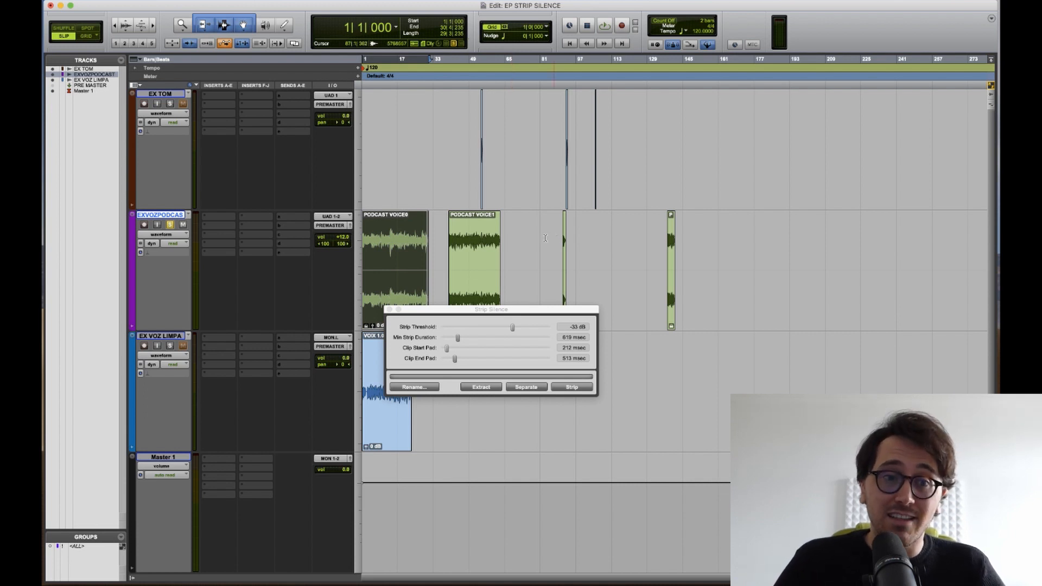
# Solo the EX VOZ LIMPA track instead of EXVOZPODCAST, move the Strip Silence window up, and select the entire clean voice clip
pyautogui.click(168, 337)
pyautogui.moveTo(458, 314); pyautogui.dragTo(515, 167)
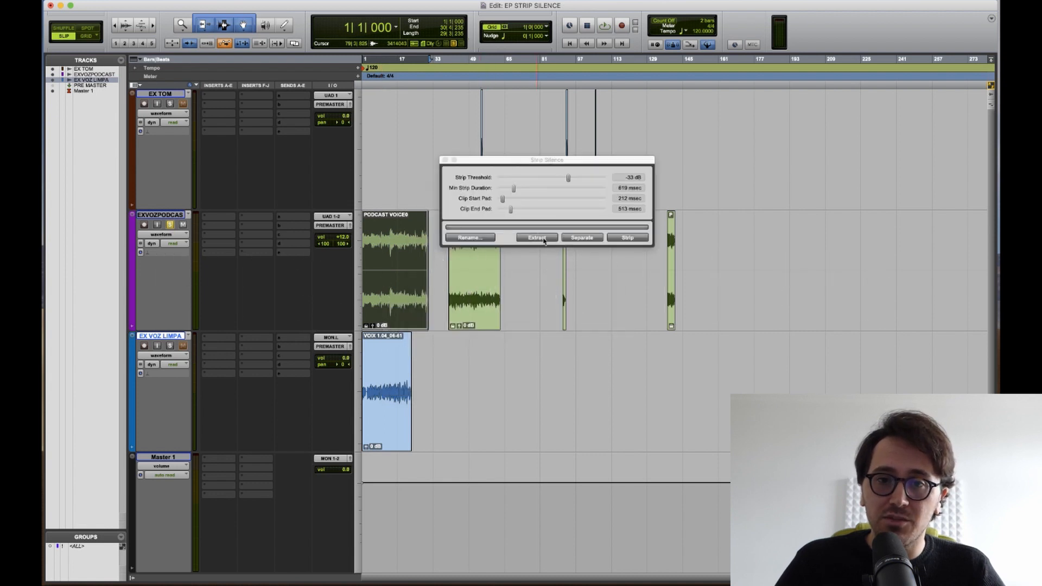
pyautogui.click(169, 346)
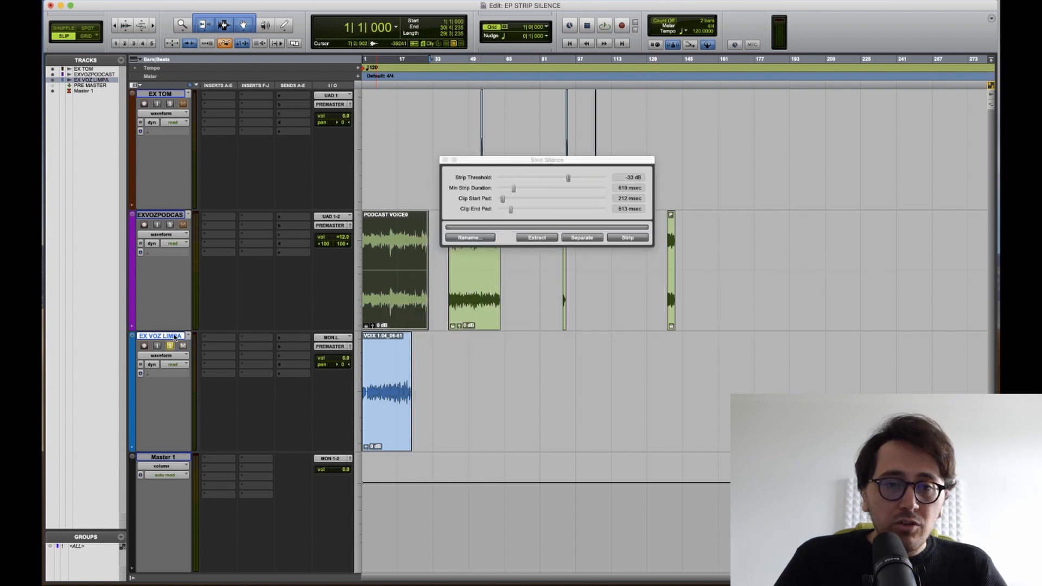
pyautogui.click(398, 406)
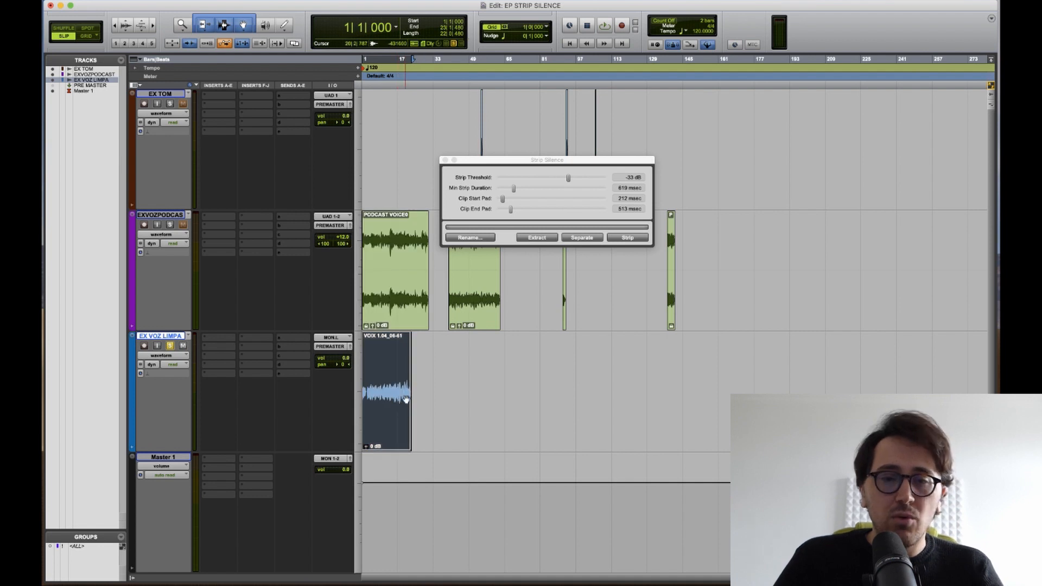
# Duplicate the EX VOZ LIMPA track twice with all of its data
pyautogui.press('t')
pyautogui.press('t')
pyautogui.press('t')
pyautogui.press('t')
pyautogui.scroll(-2, 182, 338)
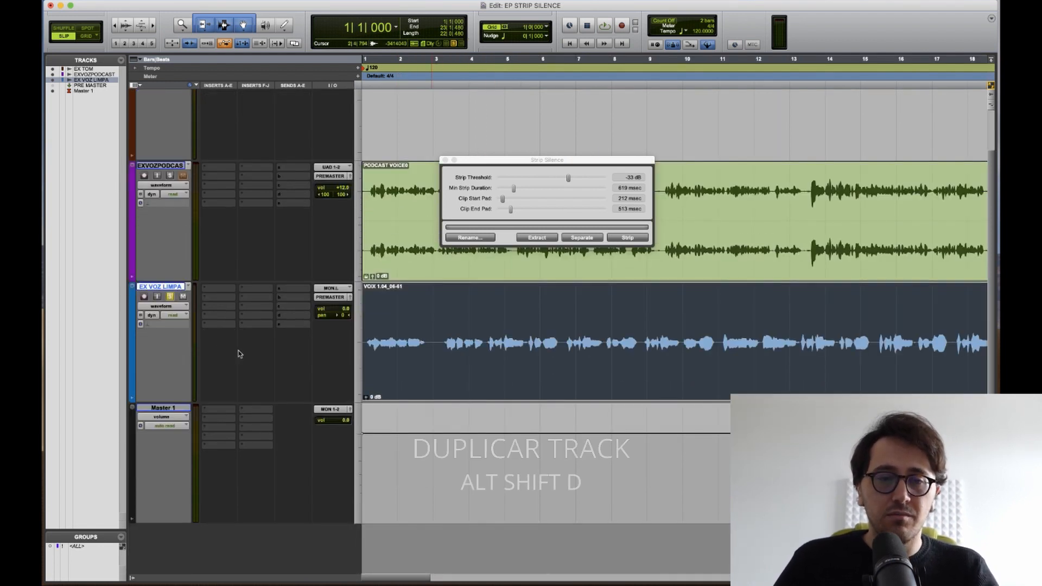
pyautogui.hotkey('alt', 'shift', 'd')
pyautogui.press('Return')
pyautogui.hotkey('alt', 'shift', 'd')
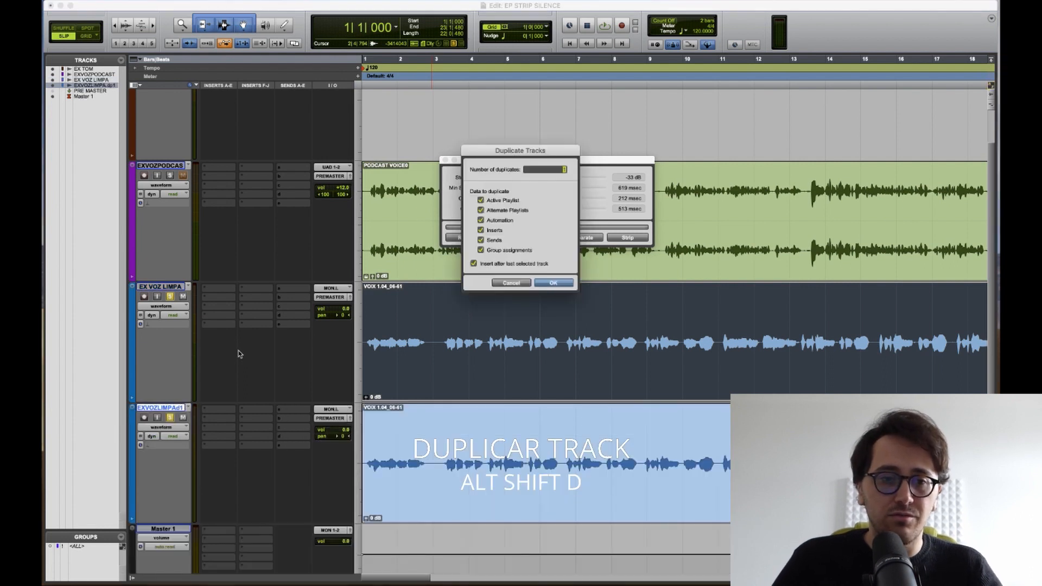
pyautogui.press('Return')
# Rename the two duplicated vocal tracks as VOZ STRIP and VOZ EXTRACT
pyautogui.scroll(-2, 266, 347)
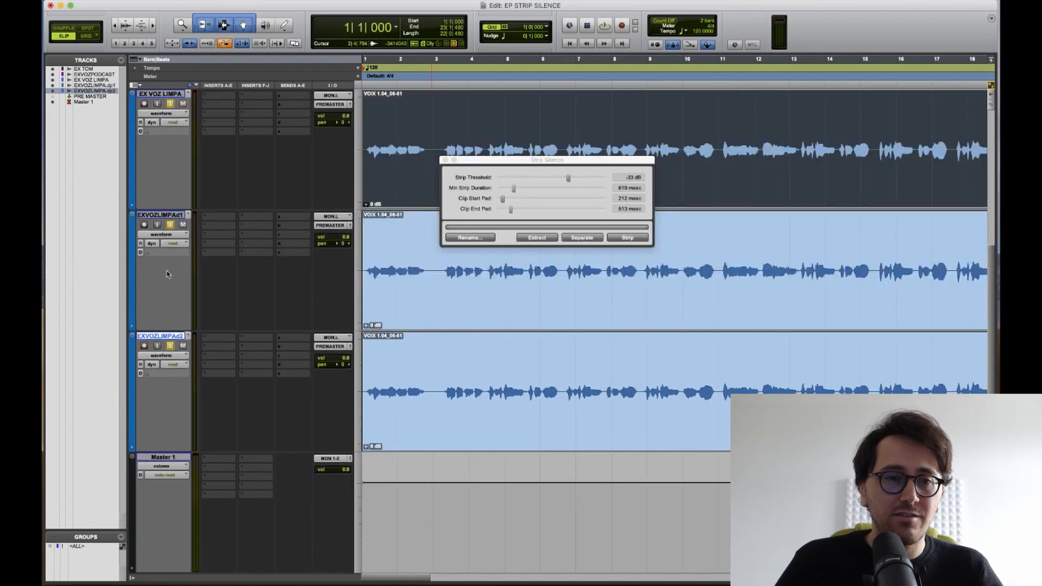
pyautogui.doubleClick(168, 215)
pyautogui.write('VO')
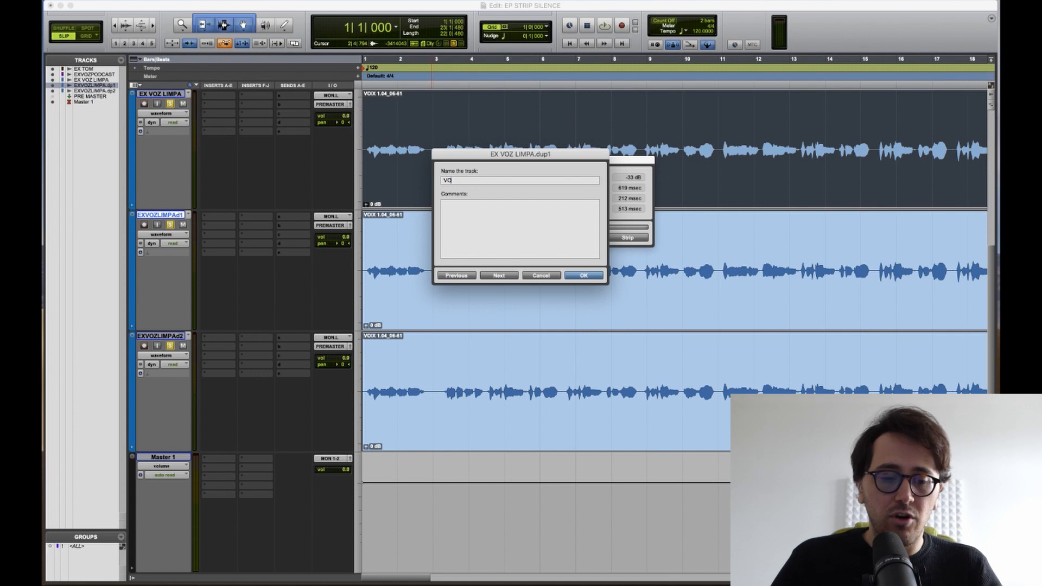
pyautogui.write('Z STRIP')
pyautogui.press('super+Right')
pyautogui.write('VOZ')
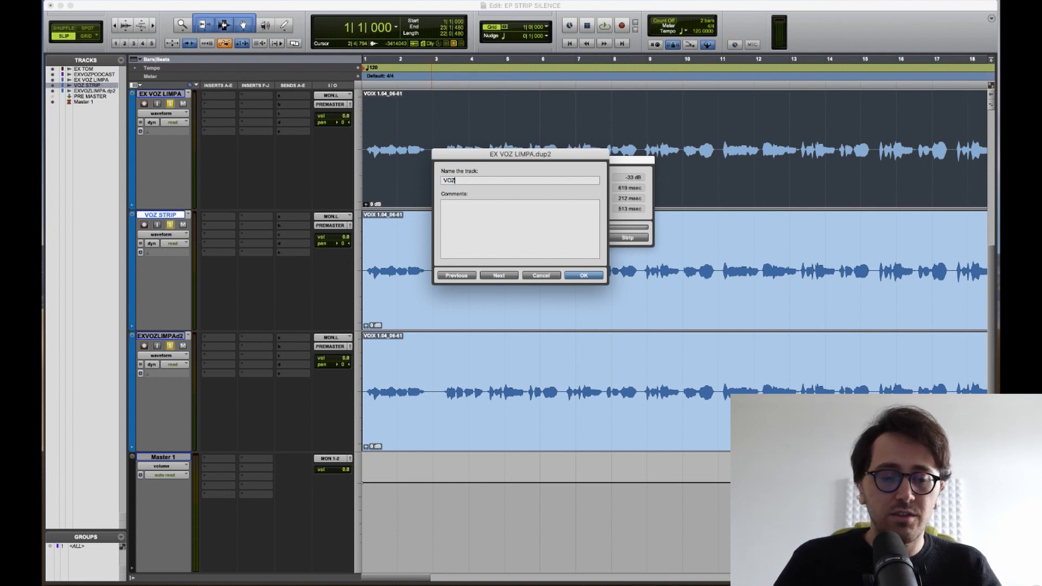
pyautogui.write(' EXTRA')
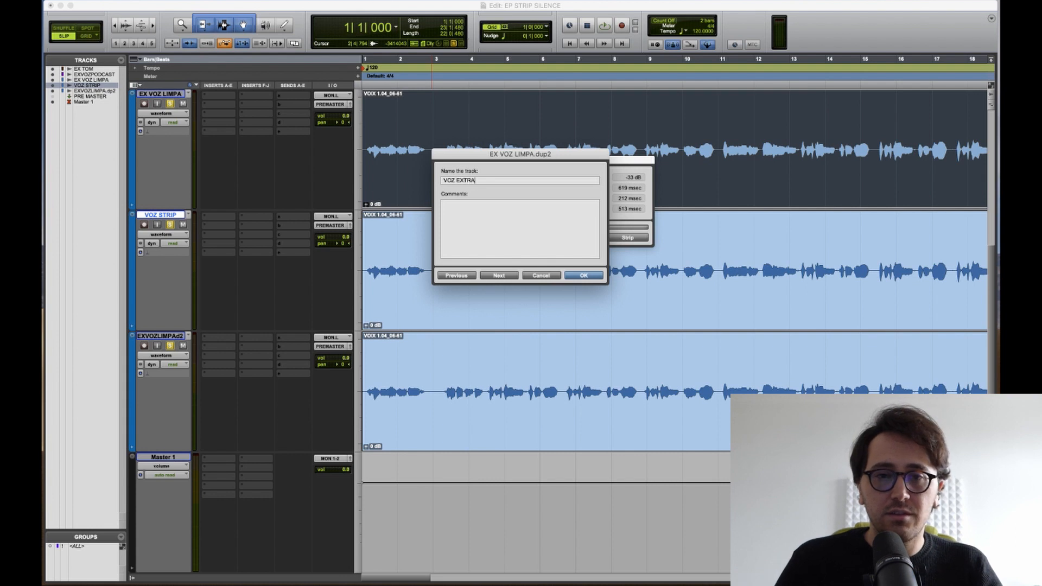
pyautogui.write('CT')
pyautogui.press('Return')
# Create a Mix group named Group 1 from VOZ STRIP and VOZ EXTRACT, and solo only EX VOZ LIMPA
pyautogui.press('super+g')
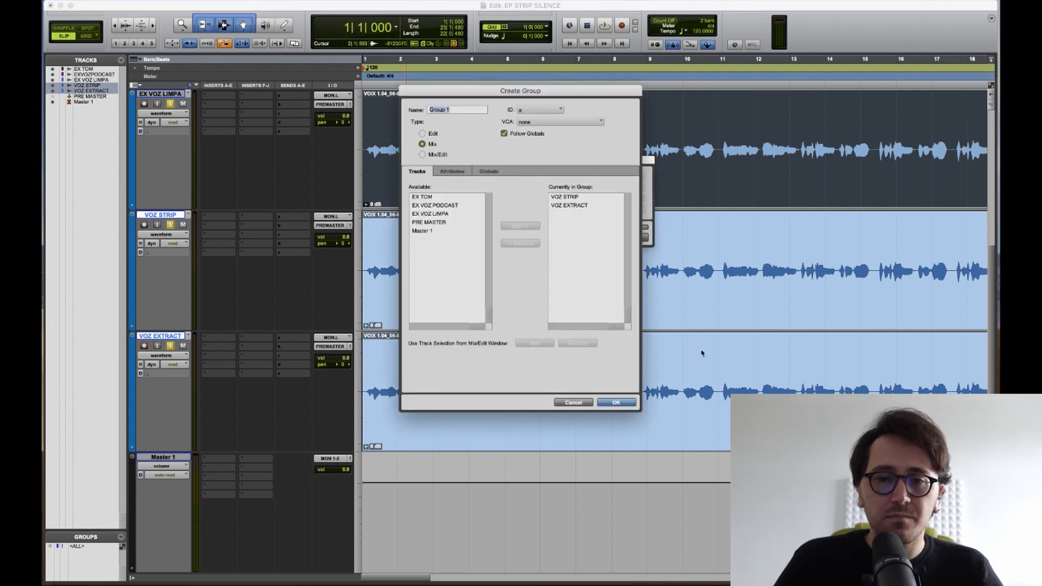
pyautogui.click(622, 403)
pyautogui.click(170, 103)
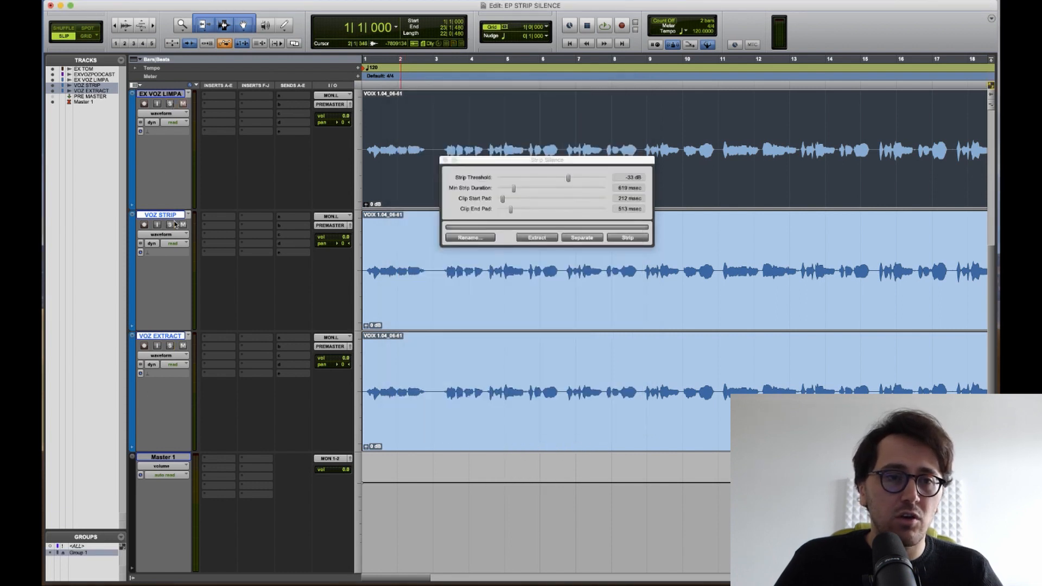
pyautogui.click(170, 103)
pyautogui.click(430, 116)
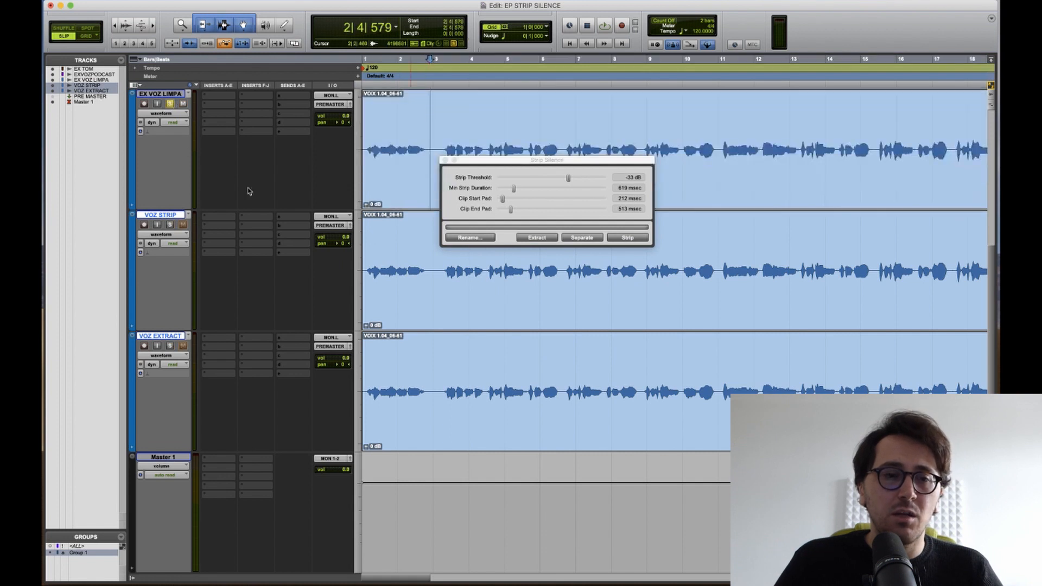
# Solo the grouped VOZ STRIP and VOZ EXTRACT tracks, and switch the solo back to EX VOZ LIMPA with Strip Silence closed
pyautogui.click(170, 224)
pyautogui.click(412, 259)
pyautogui.click(424, 258)
pyautogui.press('super+u')
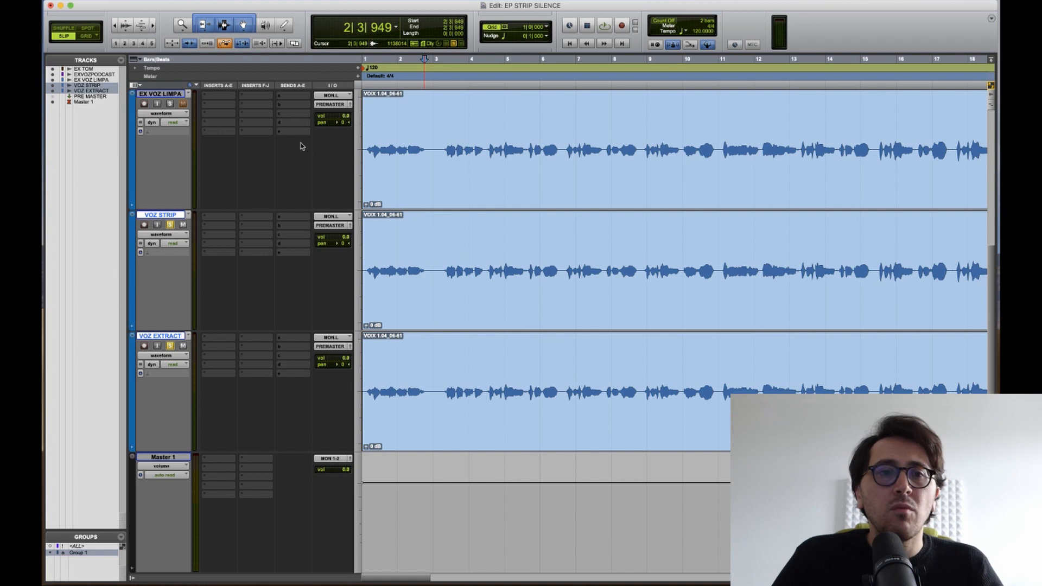
pyautogui.click(170, 104)
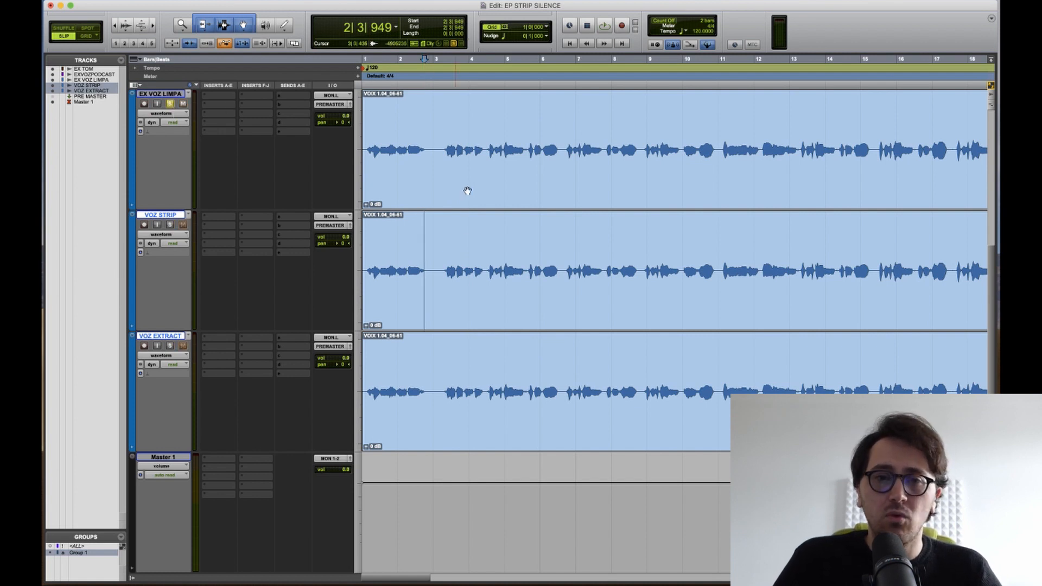
# Enlarge the vocal waveforms to reveal the quiet parts, and play the breath near bar 5 beat 3 of EX VOZ LIMPA
pyautogui.click(550, 147)
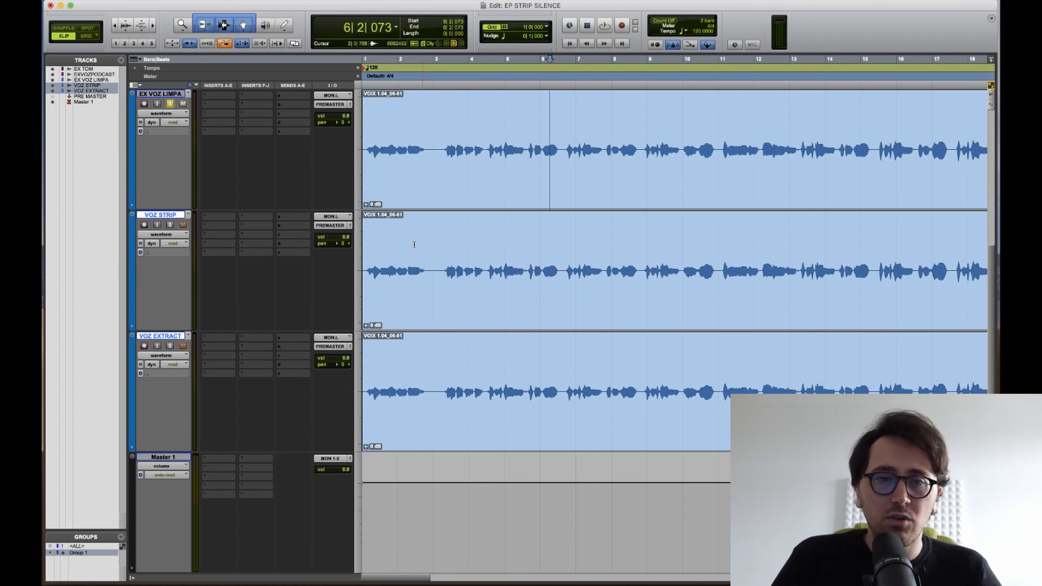
pyautogui.press('super+alt+bracketright')
pyautogui.press('super+alt+bracketright')
pyautogui.press('super+alt+bracketright')
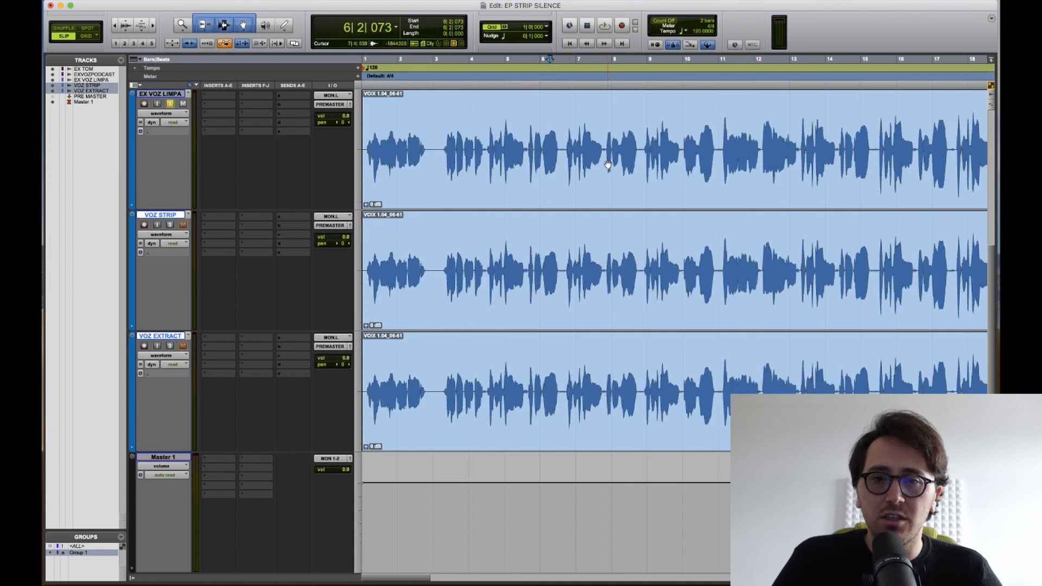
pyautogui.click(558, 139)
pyautogui.press('super+bracketright')
pyautogui.press('super+bracketright')
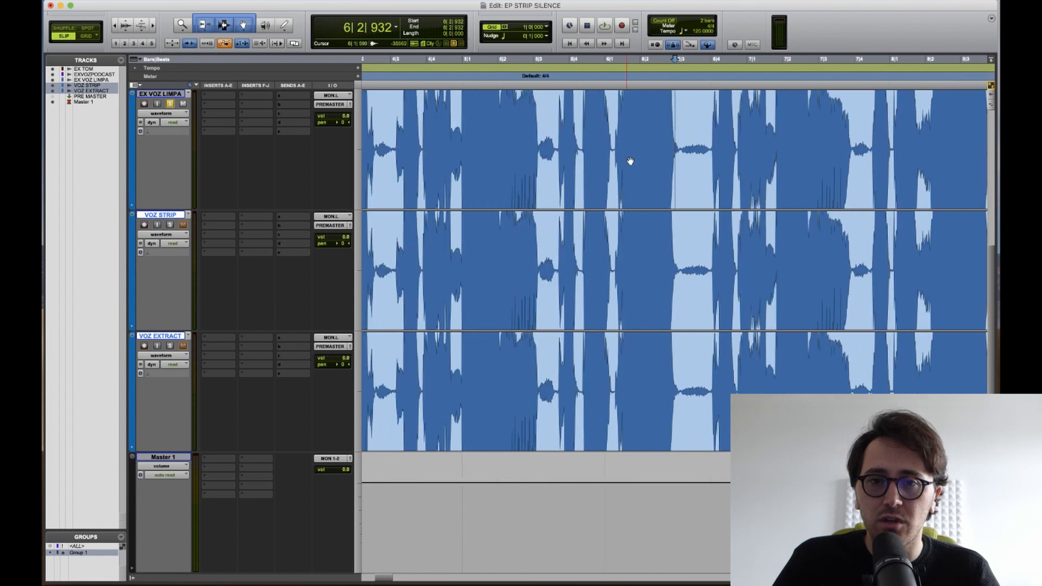
pyautogui.moveTo(540, 142); pyautogui.dragTo(557, 138)
pyautogui.press('space')
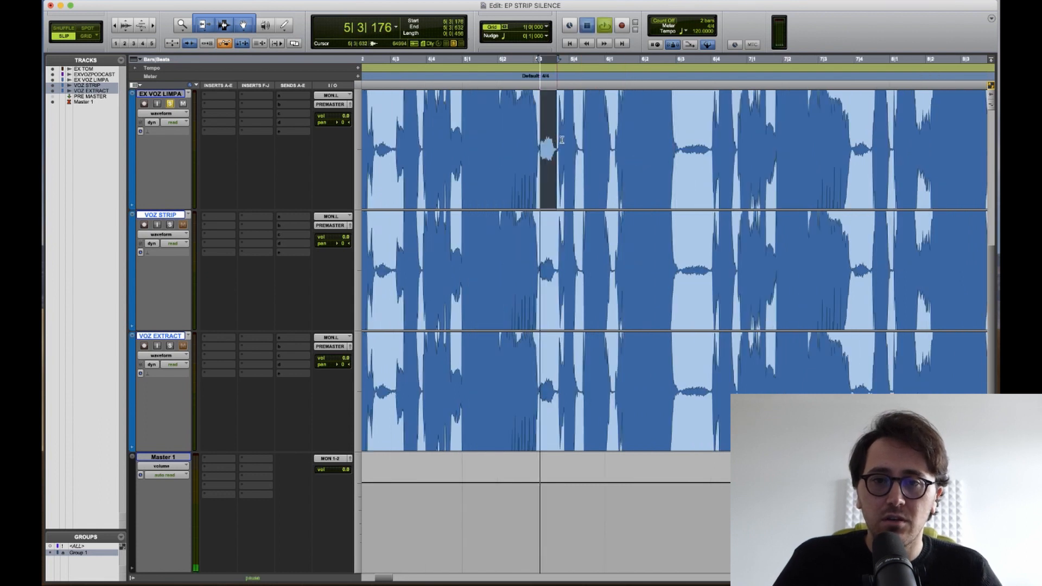
# Select the breath near bar 6 beat 3 of EX VOZ LIMPA, and play the vocal from about bar 4 beat 2
pyautogui.moveTo(683, 143); pyautogui.dragTo(708, 142)
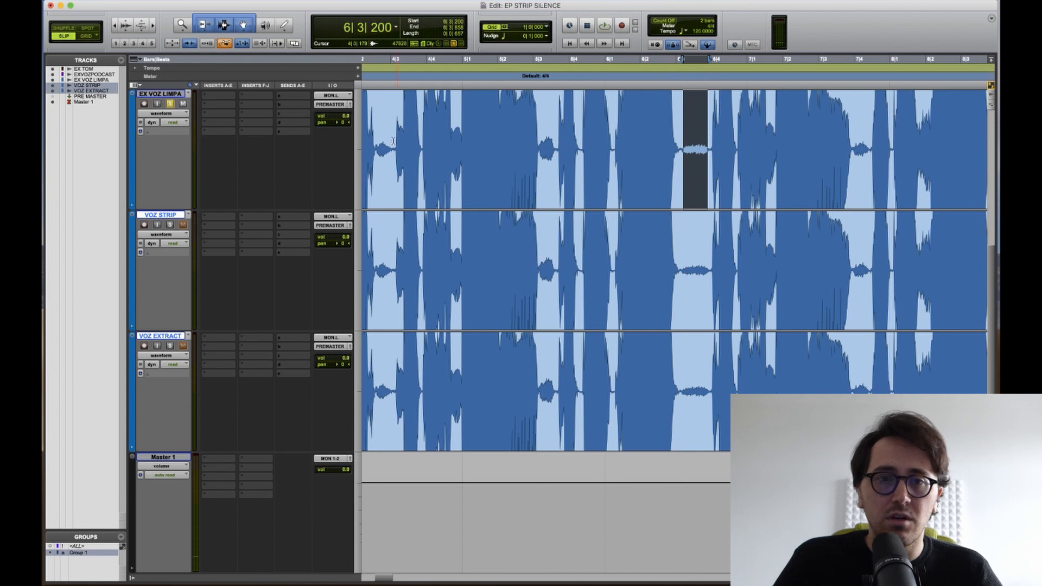
pyautogui.click(373, 137)
pyautogui.press('space')
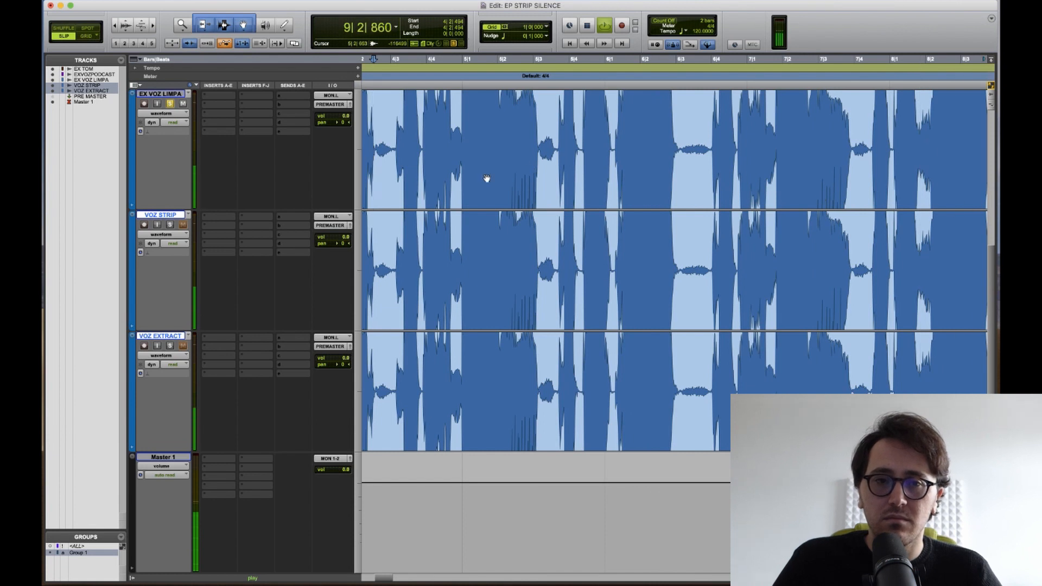
pyautogui.press('space')
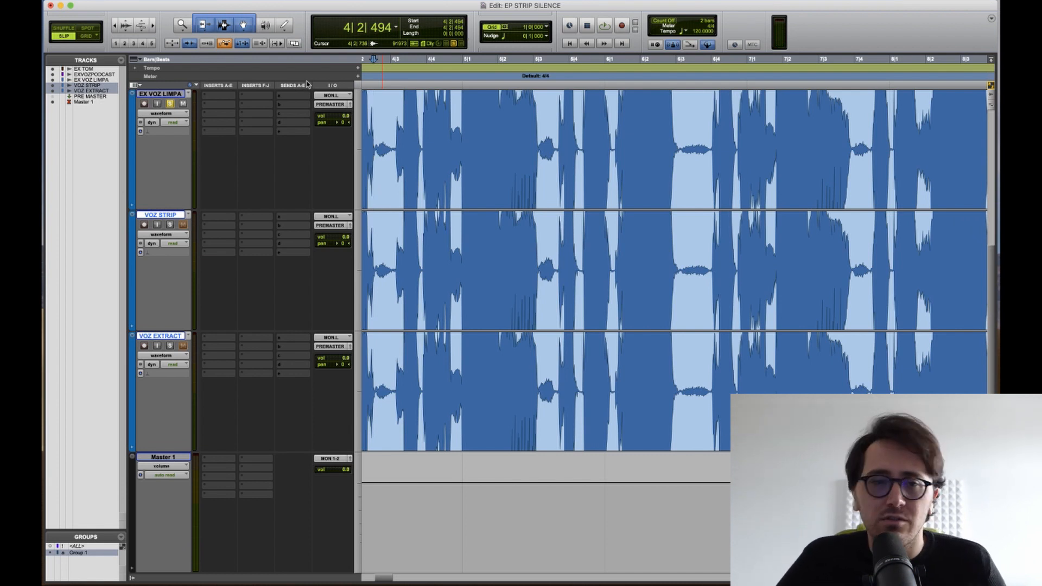
# Insert FabFilter Pro-C 2 on EX VOZ LIMPA with the Vocal style, and play the compressed voice
pyautogui.click(226, 96)
pyautogui.click(270, 126)
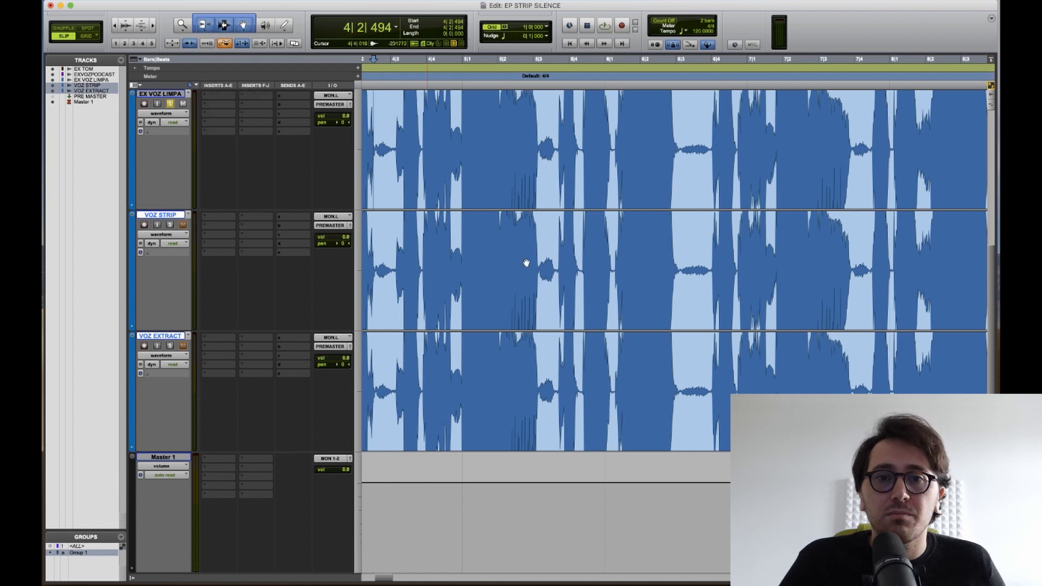
pyautogui.click(418, 315)
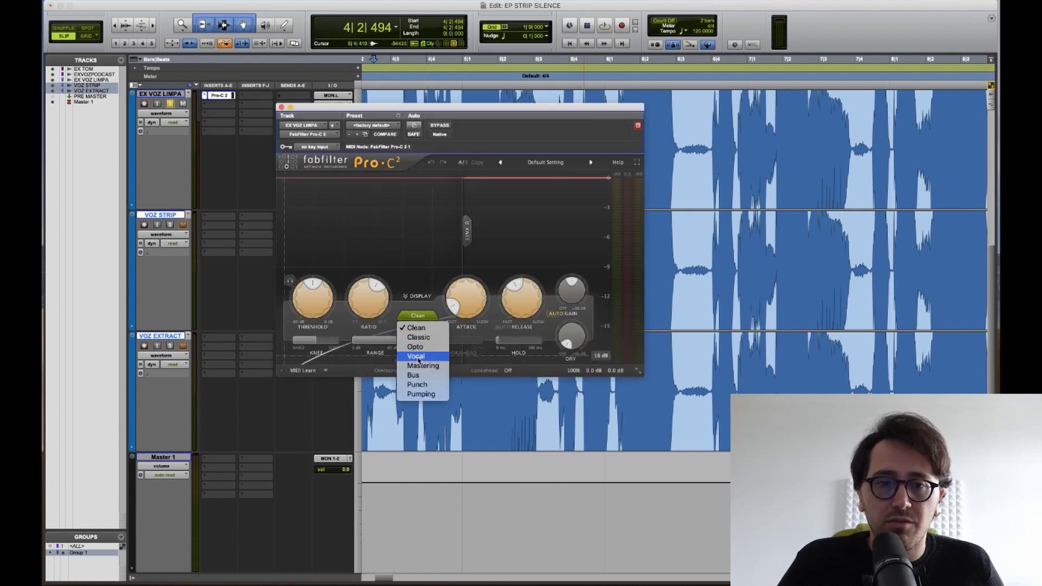
pyautogui.click(418, 359)
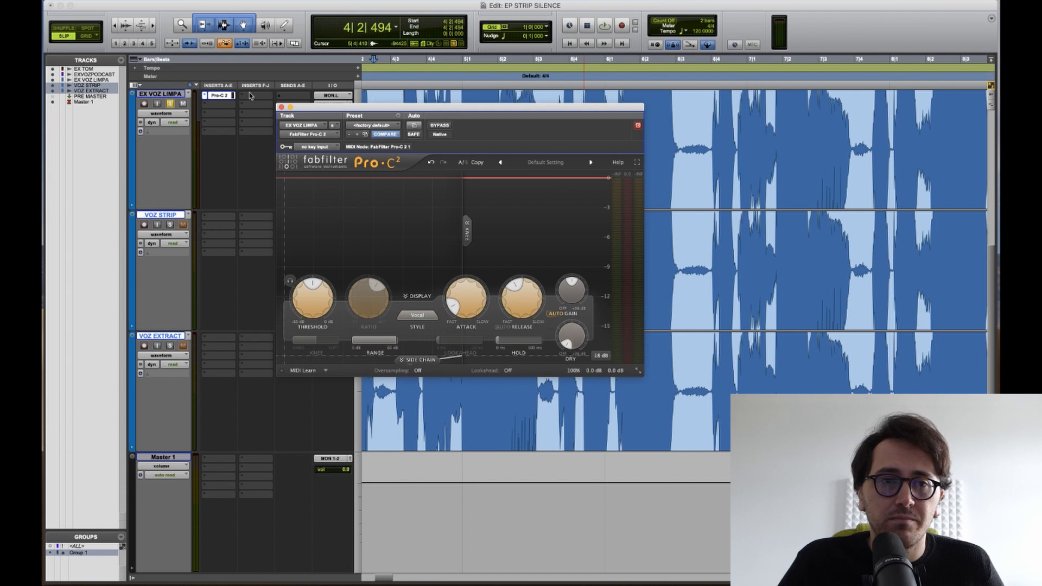
pyautogui.click(282, 107)
pyautogui.press('space')
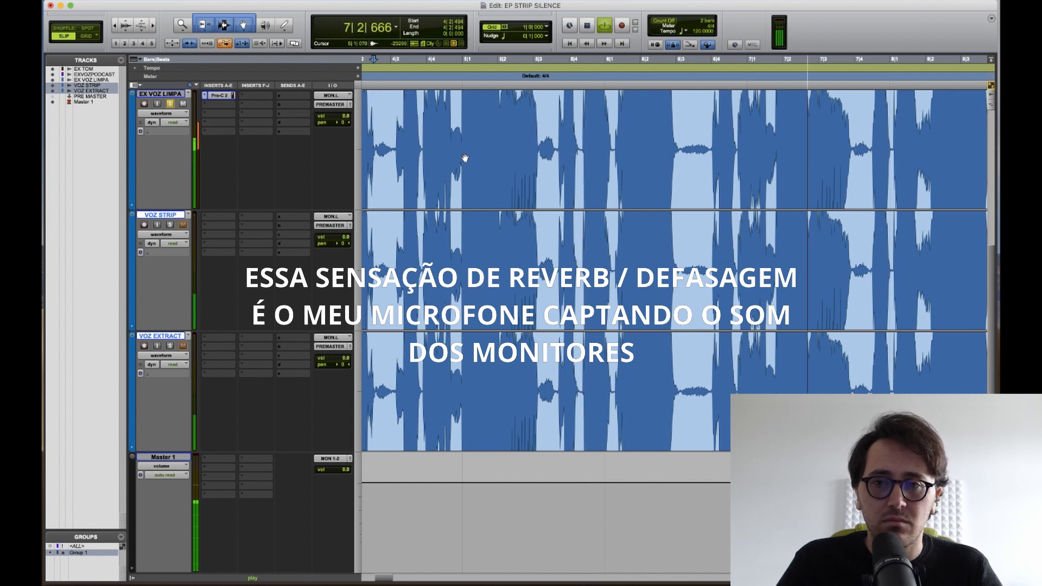
pyautogui.press('space')
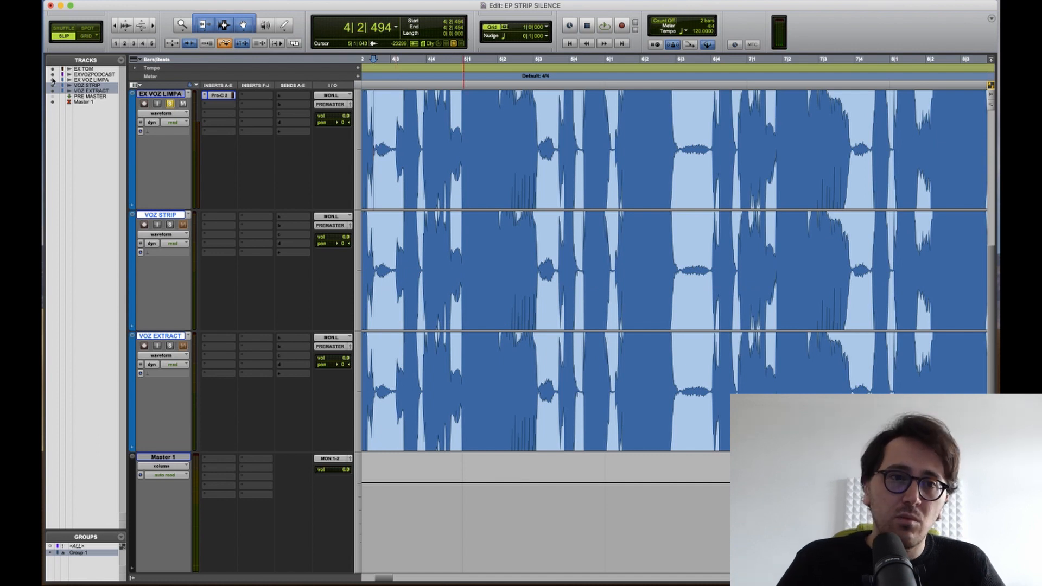
# Add the mono/stereo Rev PLATE-140 reverb after Pro-C 2 on EX VOZ LIMPA, keep its Blend mostly dry, and play the result
pyautogui.click(212, 105)
pyautogui.click(223, 109)
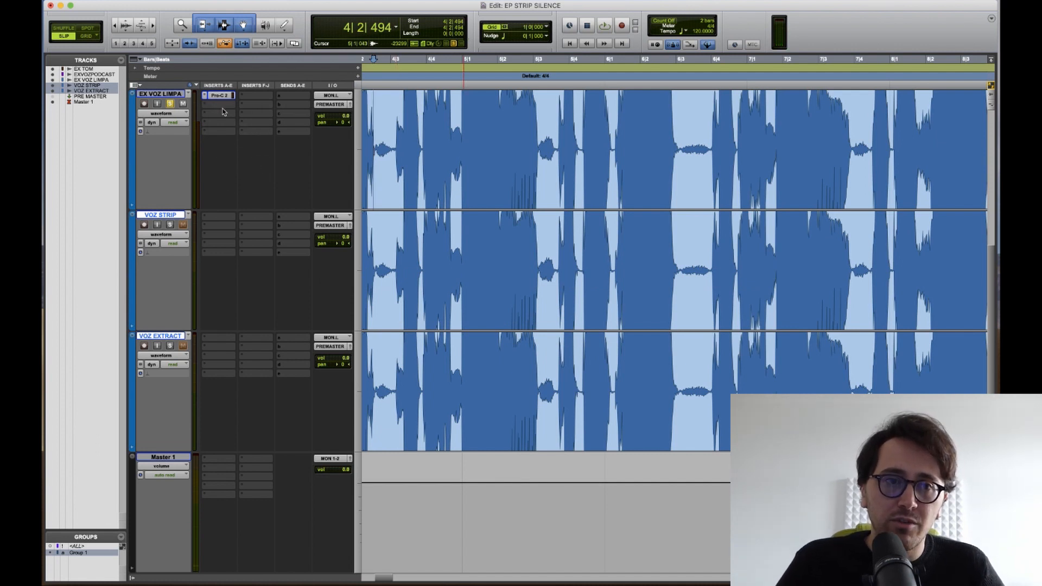
pyautogui.click(232, 105)
pyautogui.moveTo(250, 150)
pyautogui.moveTo(326, 177)
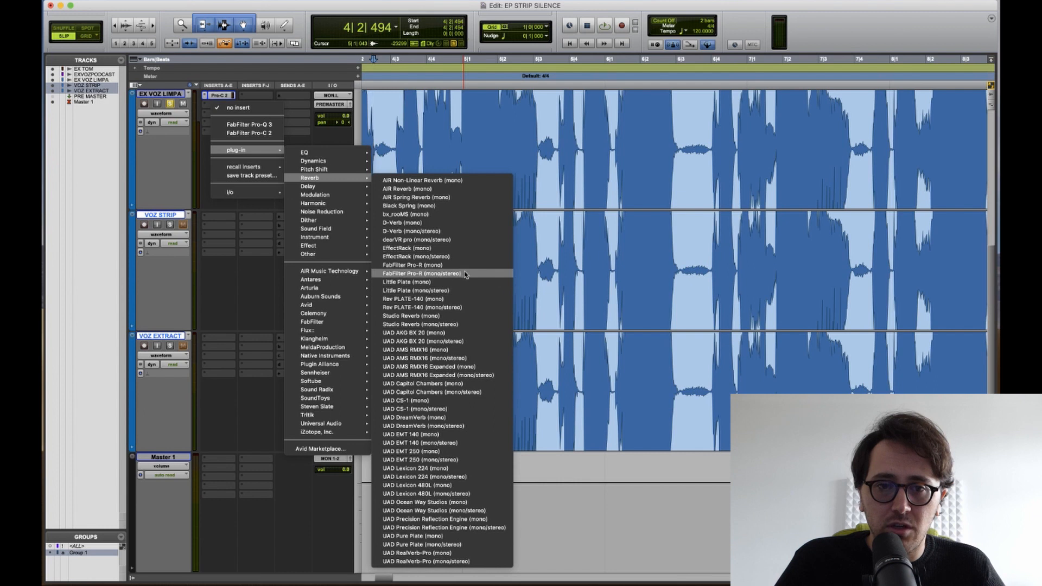
pyautogui.click(459, 308)
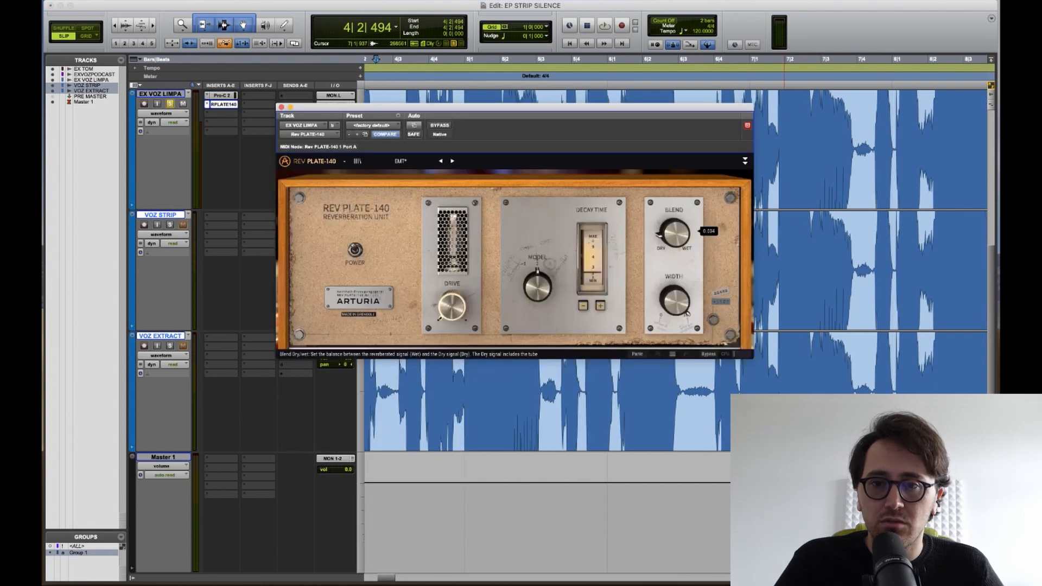
pyautogui.click(280, 108)
pyautogui.press('space')
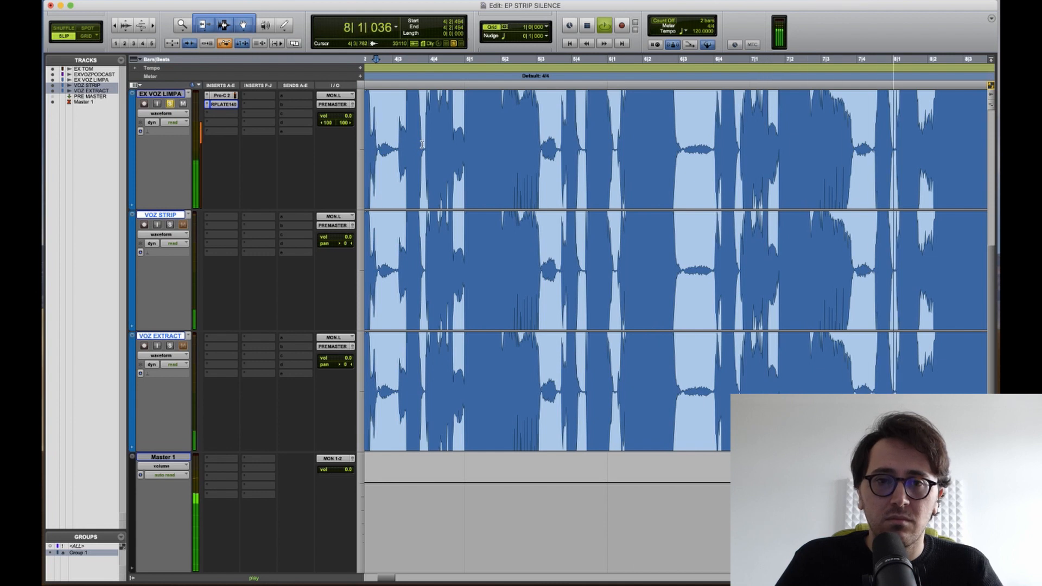
pyautogui.press('space')
# Copy the Pro-C 2 and Rev PLATE-140 inserts from EX VOZ LIMPA to VOZ STRIP, and bypass them on both tracks
pyautogui.moveTo(222, 95); pyautogui.dragTo(223, 225)
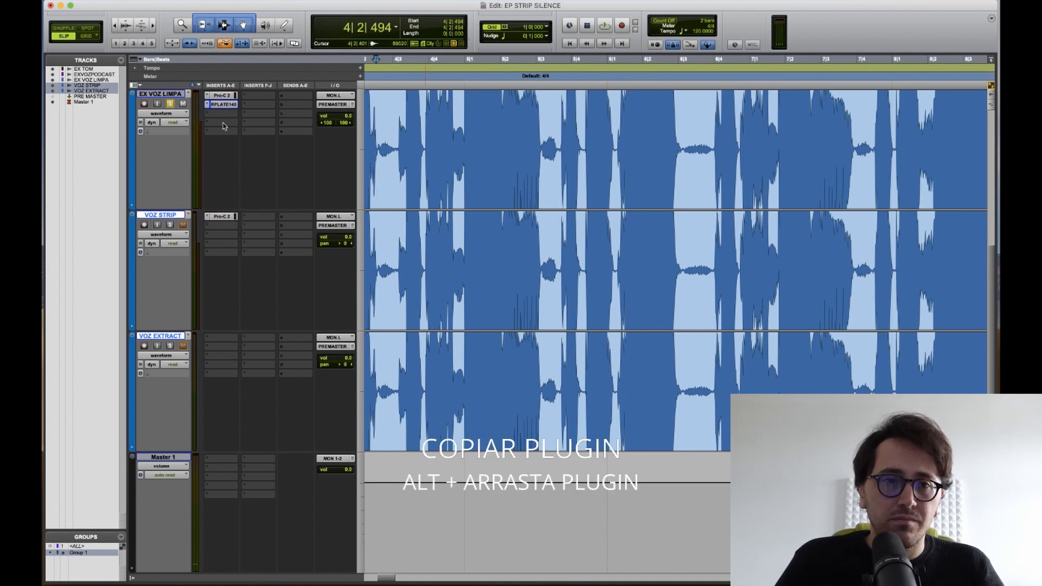
pyautogui.keyDown('ctrl'); pyautogui.click(232, 95); pyautogui.keyUp('ctrl')
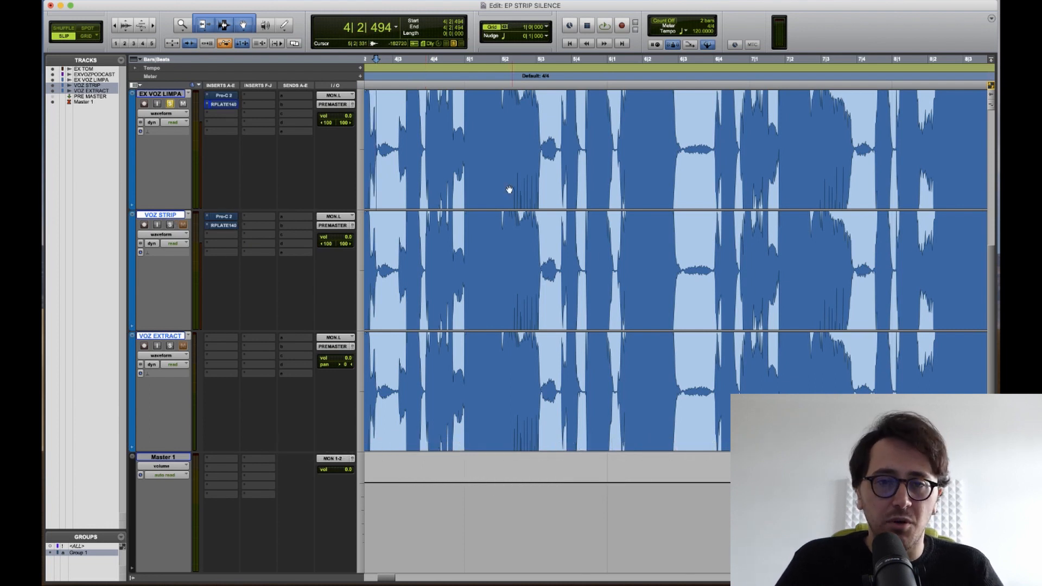
# Open Strip Silence for the whole VOZ STRIP clip, setting Min Strip Duration and Clip End Pad to 0 msec and Strip Threshold to -43 dB
pyautogui.click(546, 314)
pyautogui.press('super+u')
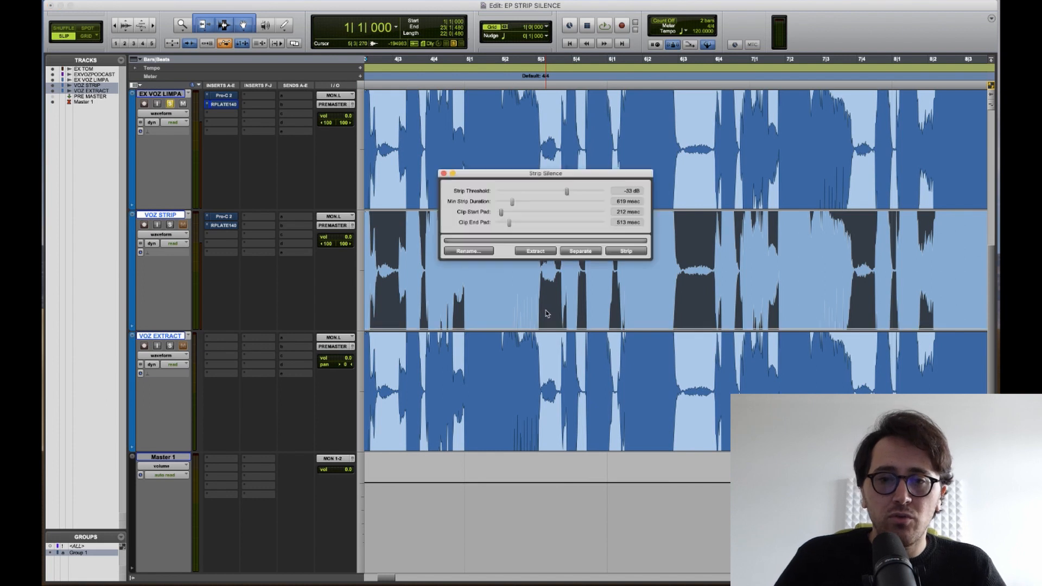
pyautogui.moveTo(507, 228); pyautogui.dragTo(494, 202)
pyautogui.moveTo(569, 195)
pyautogui.mouseDown()
pyautogui.moveTo(546, 201)
pyautogui.moveTo(559, 199)
pyautogui.mouseUp()
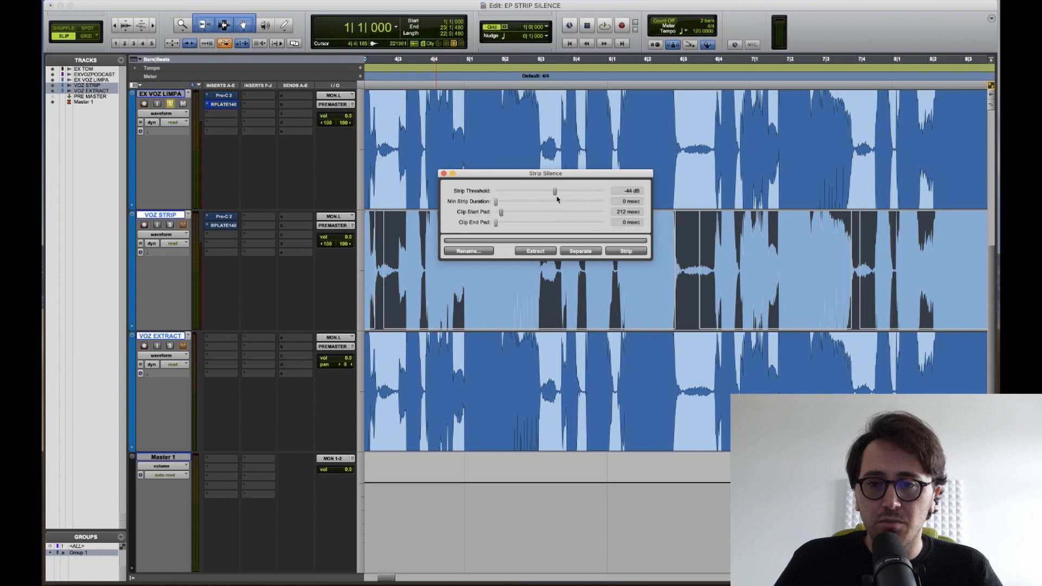
# Check individual phrases of the VOZ STRIP clip, and set Clip Start Pad to 0 msec and Strip Threshold to -30 dB for the whole clip
pyautogui.moveTo(718, 242); pyautogui.dragTo(854, 258)
pyautogui.hscroll(5, 855, 258)
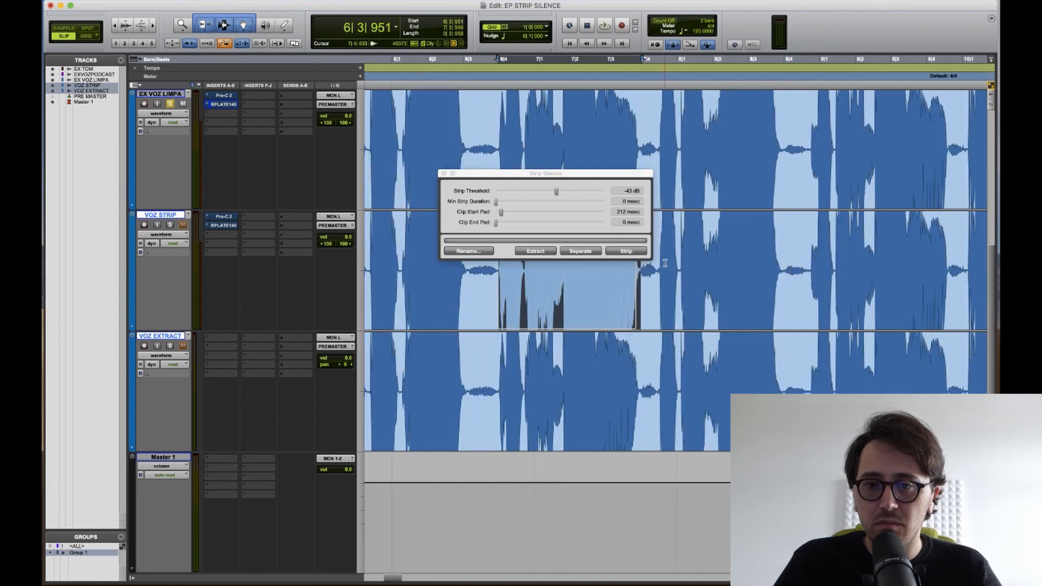
pyautogui.moveTo(660, 264); pyautogui.dragTo(780, 266)
pyautogui.moveTo(570, 194); pyautogui.dragTo(587, 200)
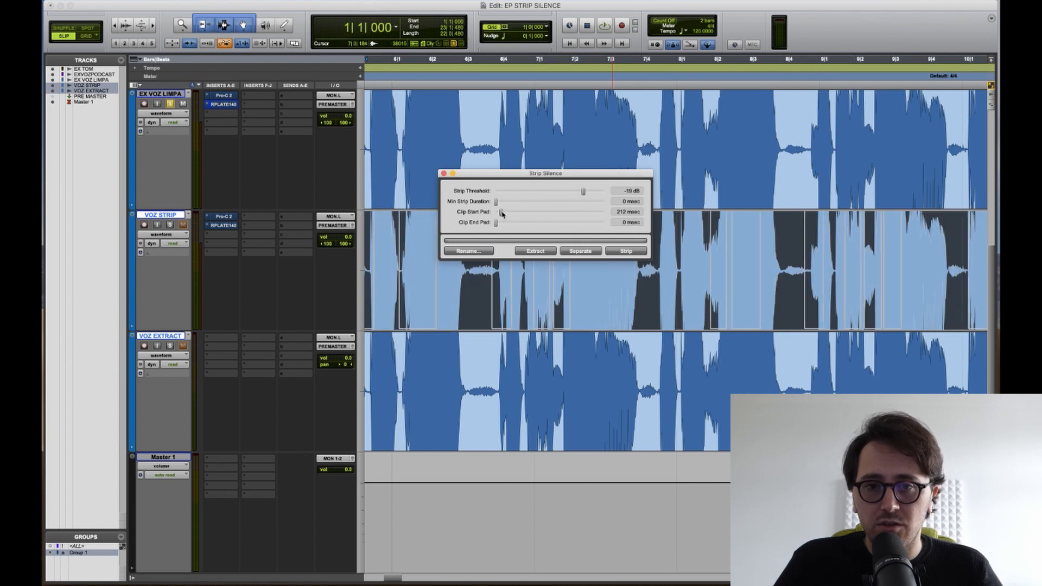
pyautogui.moveTo(501, 214); pyautogui.dragTo(495, 216)
pyautogui.moveTo(583, 192); pyautogui.dragTo(569, 198)
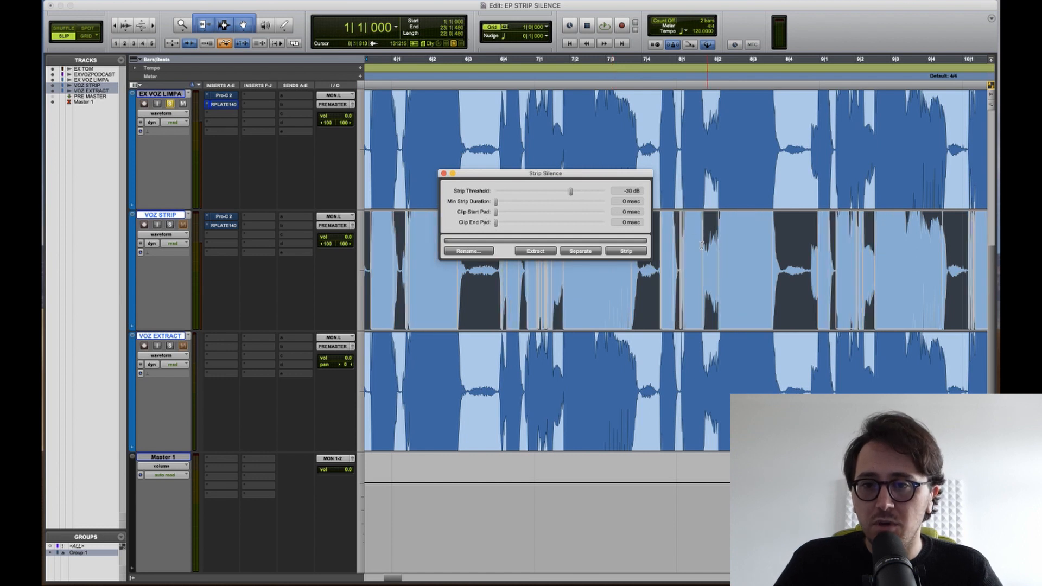
# Set Min Strip Duration to 212 msec and Strip Threshold to -36 dB for the VOZ STRIP clip
pyautogui.moveTo(496, 204); pyautogui.dragTo(502, 206)
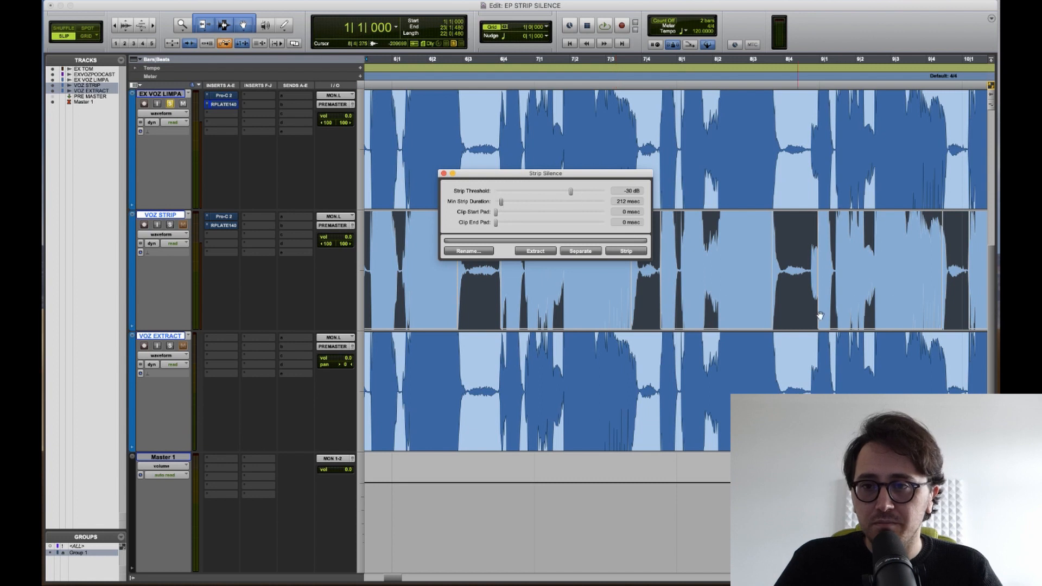
pyautogui.hscroll(10, 825, 287)
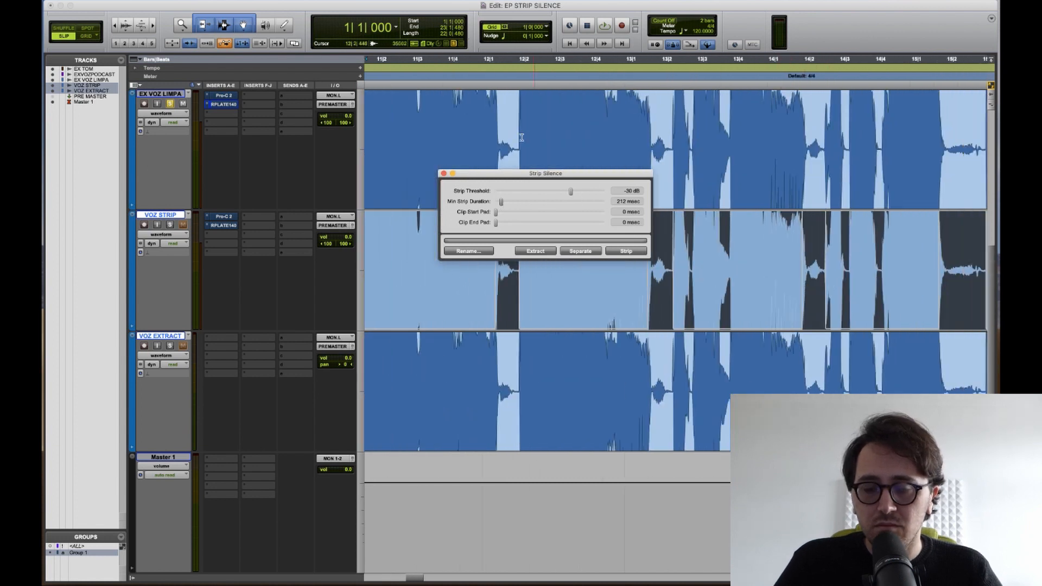
pyautogui.moveTo(573, 193)
pyautogui.mouseDown()
pyautogui.moveTo(554, 196)
pyautogui.moveTo(566, 197)
pyautogui.mouseUp()
pyautogui.click(776, 267)
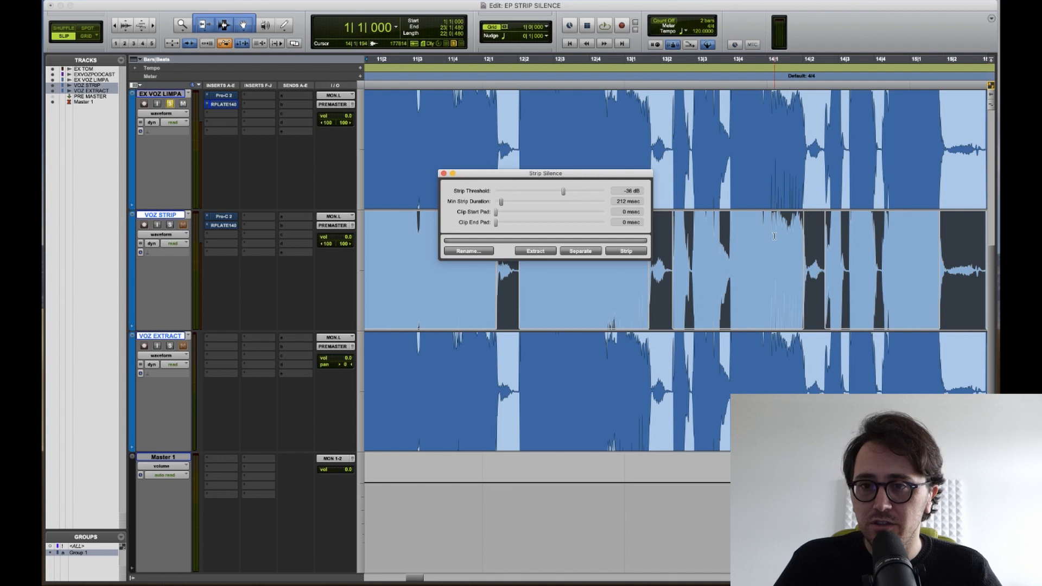
# Show the full length of the vocal clips and reduce the waveform display height on the three vocal tracks
pyautogui.press('e')
pyautogui.press('e')
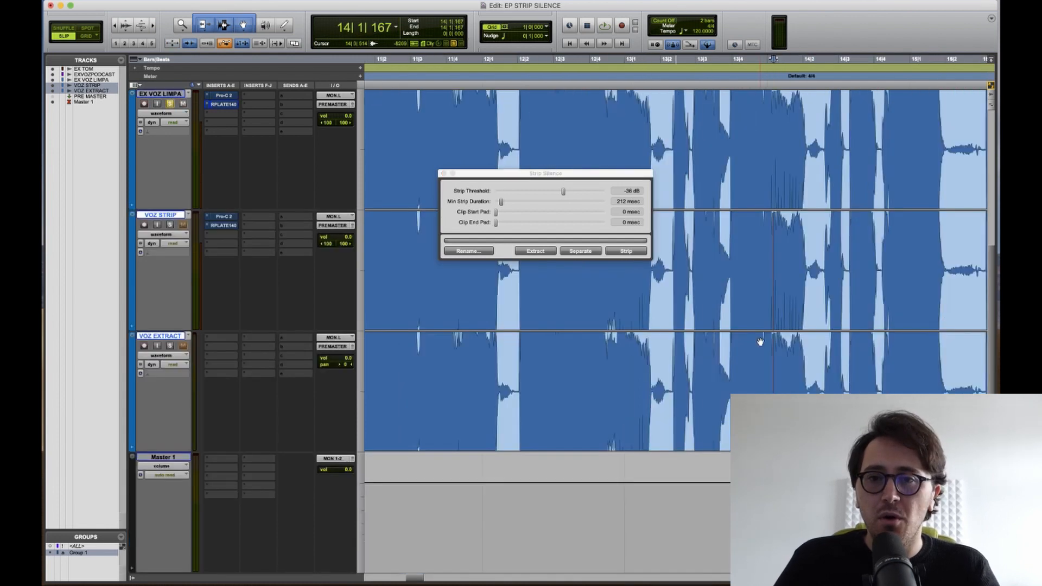
pyautogui.press('r')
pyautogui.press('r')
pyautogui.press('r')
pyautogui.click(678, 185)
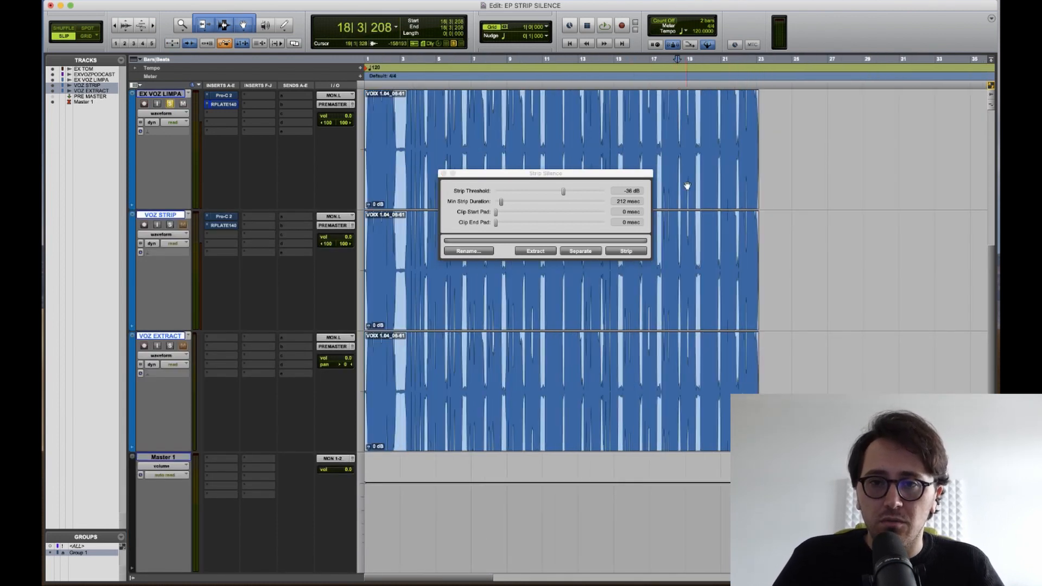
pyautogui.click(697, 194)
pyautogui.press('alt+super+bracketleft')
pyautogui.press('alt+super+bracketleft')
pyautogui.press('alt+super+bracketleft')
pyautogui.press('alt+super+bracketleft')
pyautogui.press('alt+super+bracketleft')
pyautogui.press('alt+super+bracketleft')
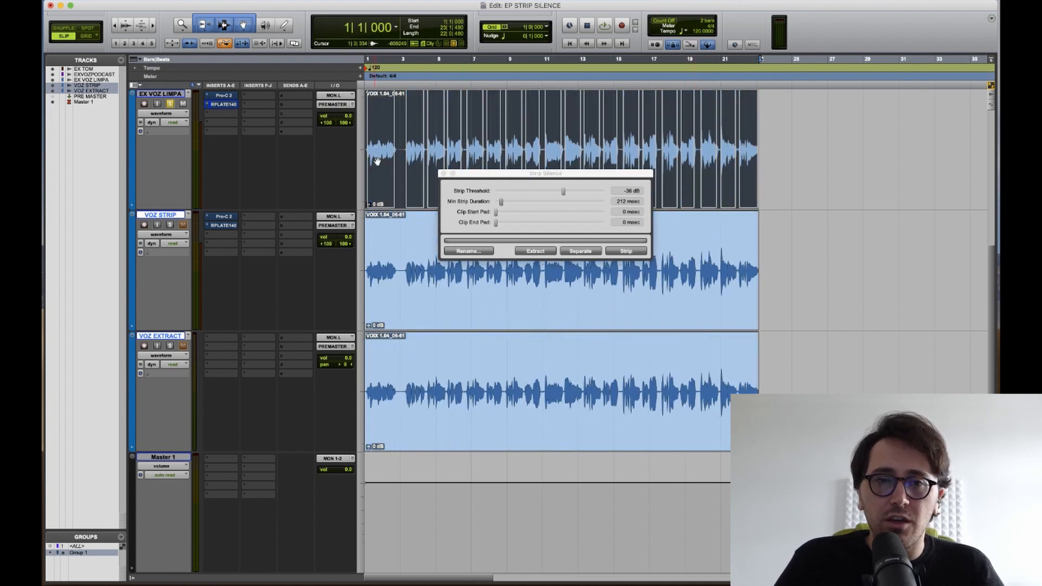
# Preview the EX VOZ LIMPA clip with Clip Start Pad at 35 msec, Clip End Pad at 53 msec and Min Strip Duration at 123 msec
pyautogui.click(551, 130)
pyautogui.press('t')
pyautogui.press('t')
pyautogui.press('t')
pyautogui.press('t')
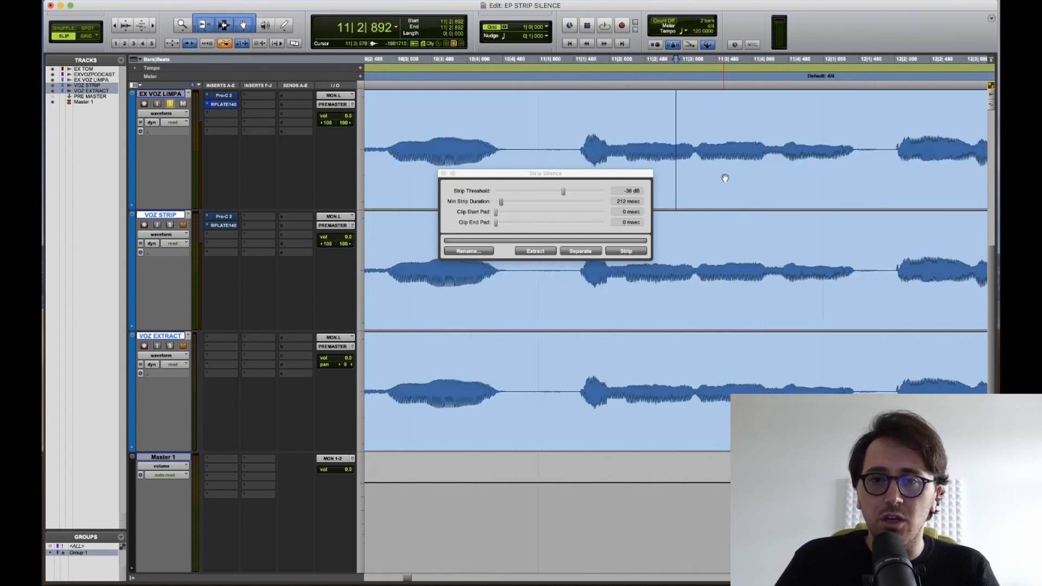
pyautogui.click(722, 175)
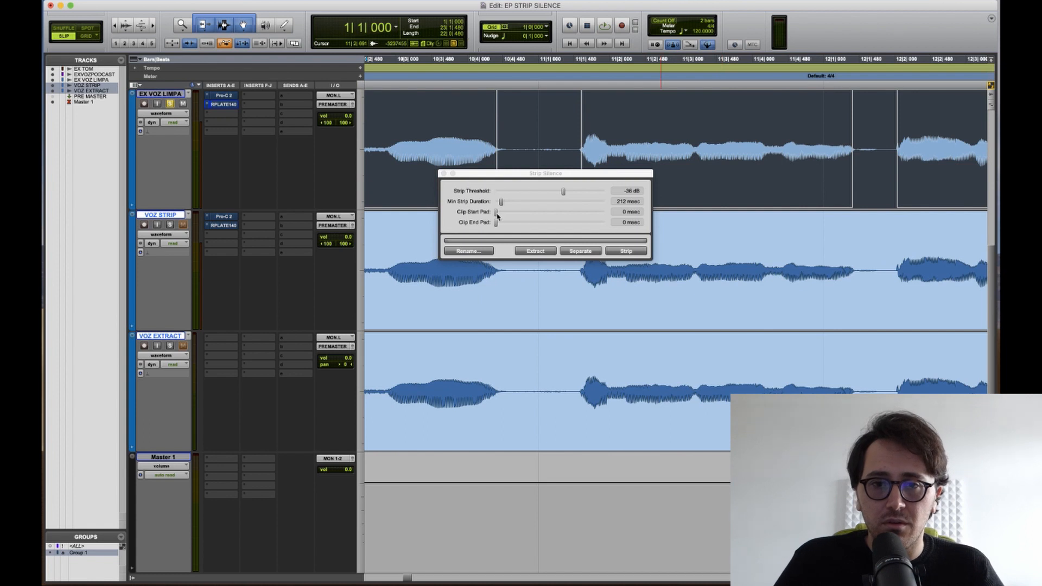
pyautogui.moveTo(497, 216); pyautogui.dragTo(498, 216)
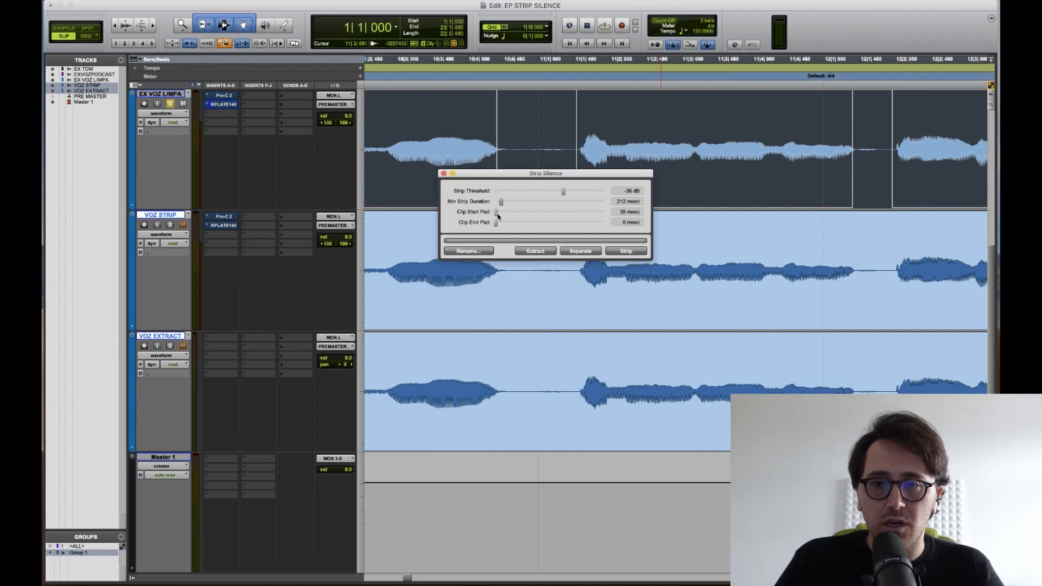
pyautogui.moveTo(495, 225); pyautogui.dragTo(496, 209)
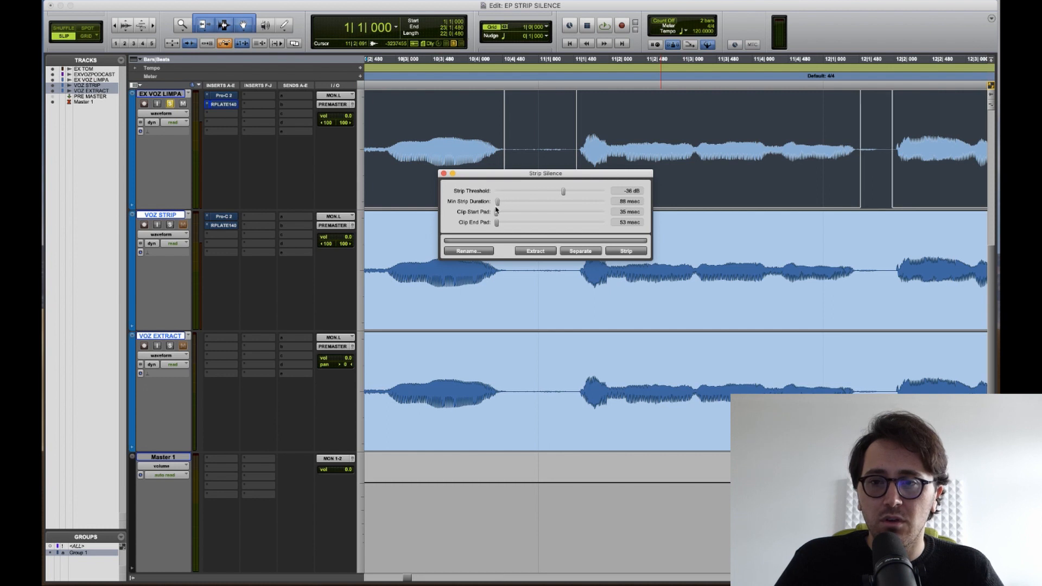
# Examine the proposed strip boundaries around phrases and breaths along the EX VOZ LIMPA clip
pyautogui.click(552, 118)
pyautogui.press('r')
pyautogui.press('r')
pyautogui.press('r')
pyautogui.click(693, 181)
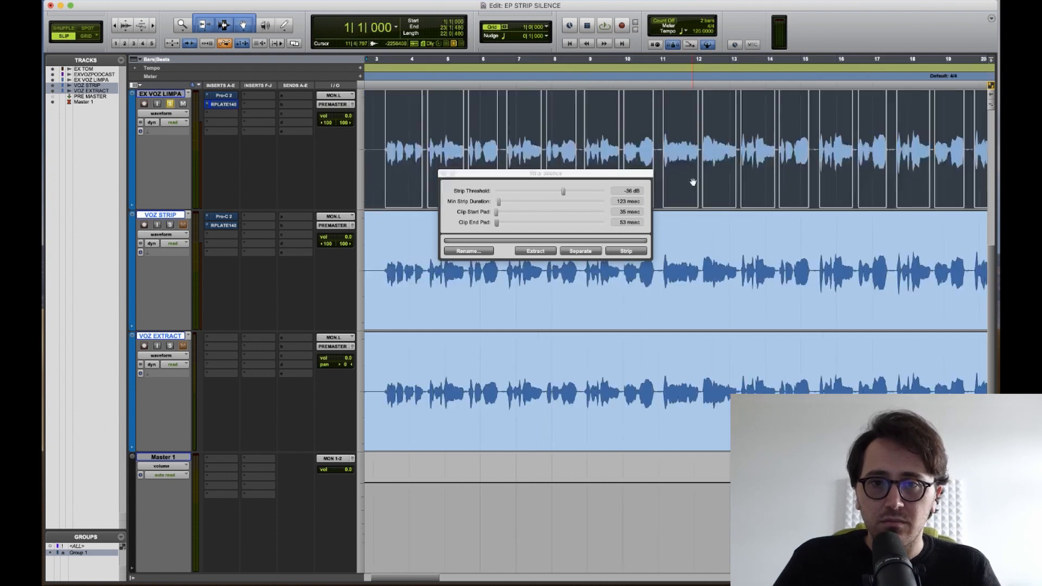
pyautogui.press('r')
pyautogui.press('t')
pyautogui.press('t')
pyautogui.press('t')
pyautogui.press('t')
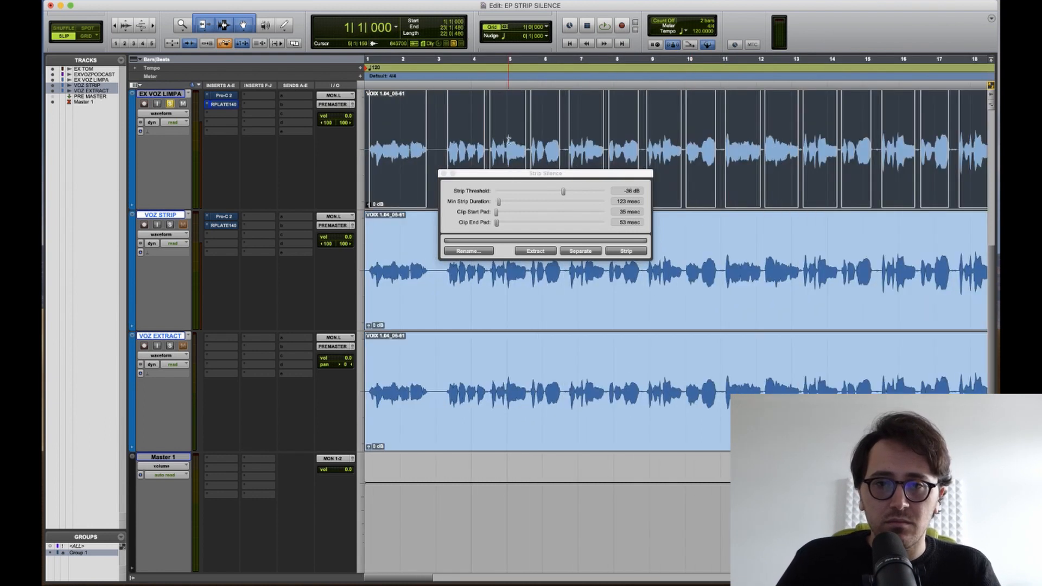
pyautogui.hscroll(5, 787, 157)
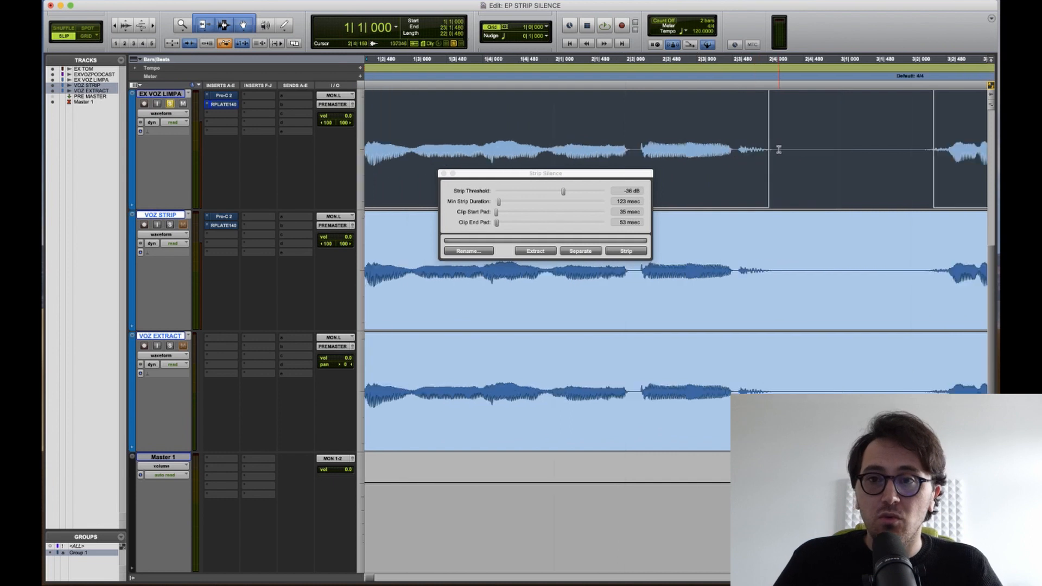
pyautogui.hscroll(10, 787, 155)
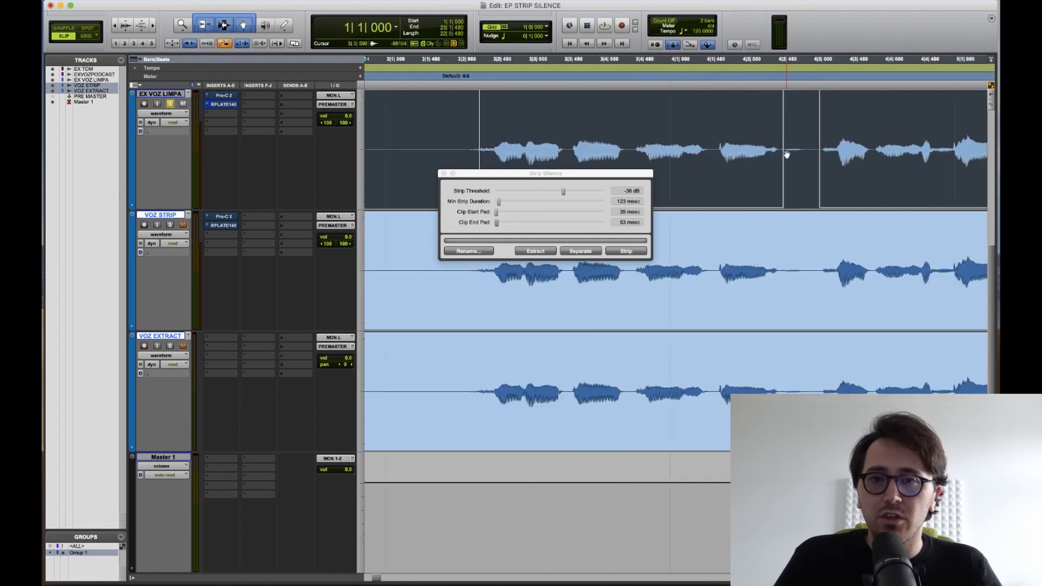
pyautogui.hscroll(5, 799, 151)
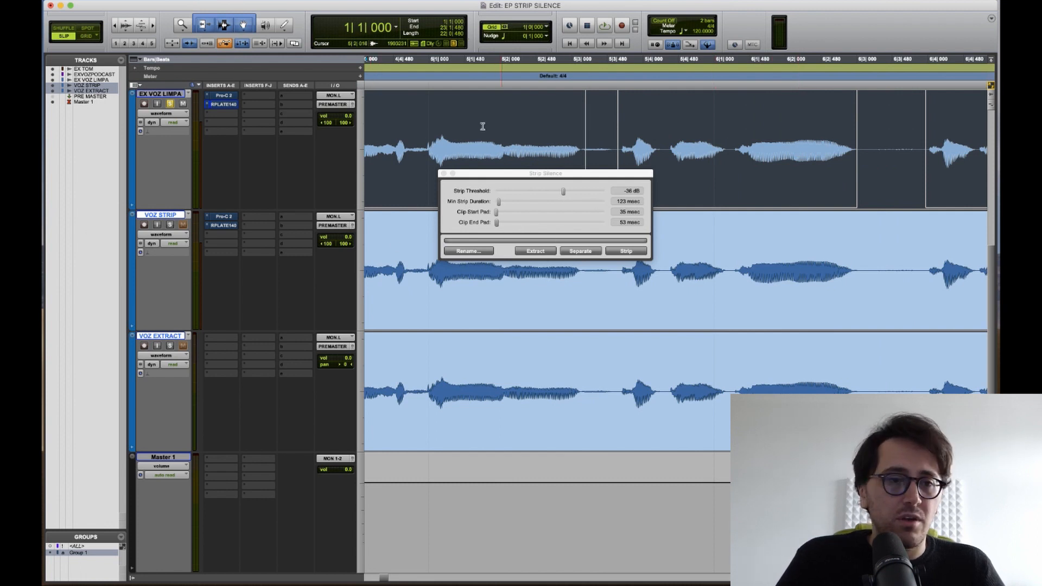
# Strip the silence from the VOZ STRIP clip and use Extract on the VOZ EXTRACT clip with the same settings
pyautogui.click(688, 297)
pyautogui.click(633, 253)
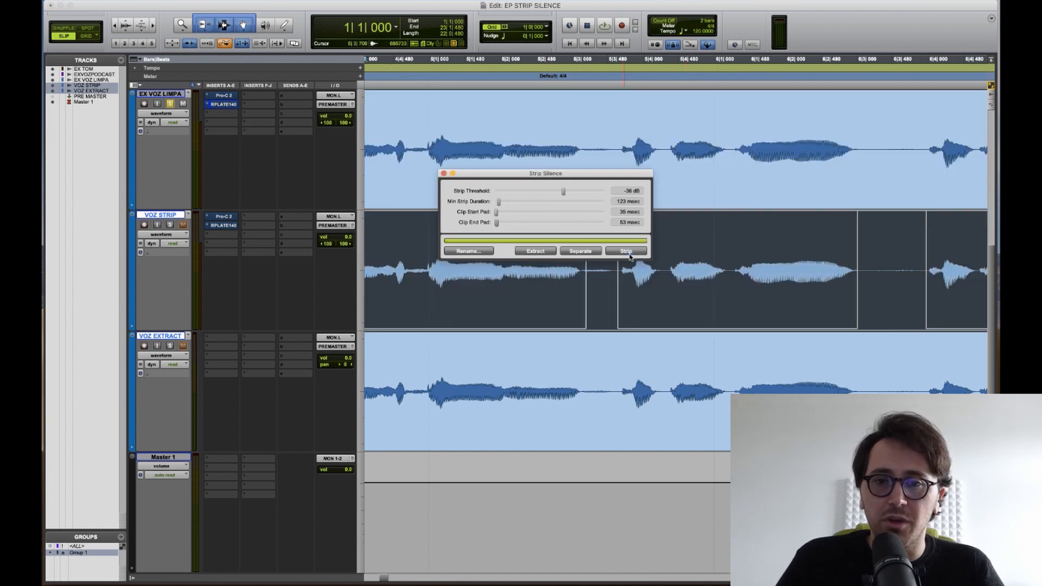
pyautogui.click(685, 423)
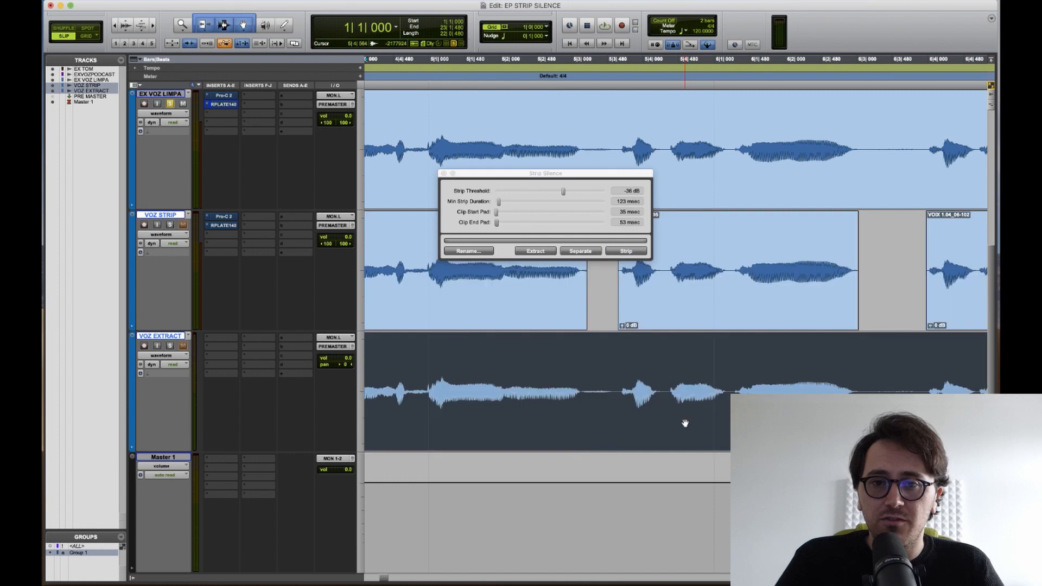
pyautogui.click(540, 253)
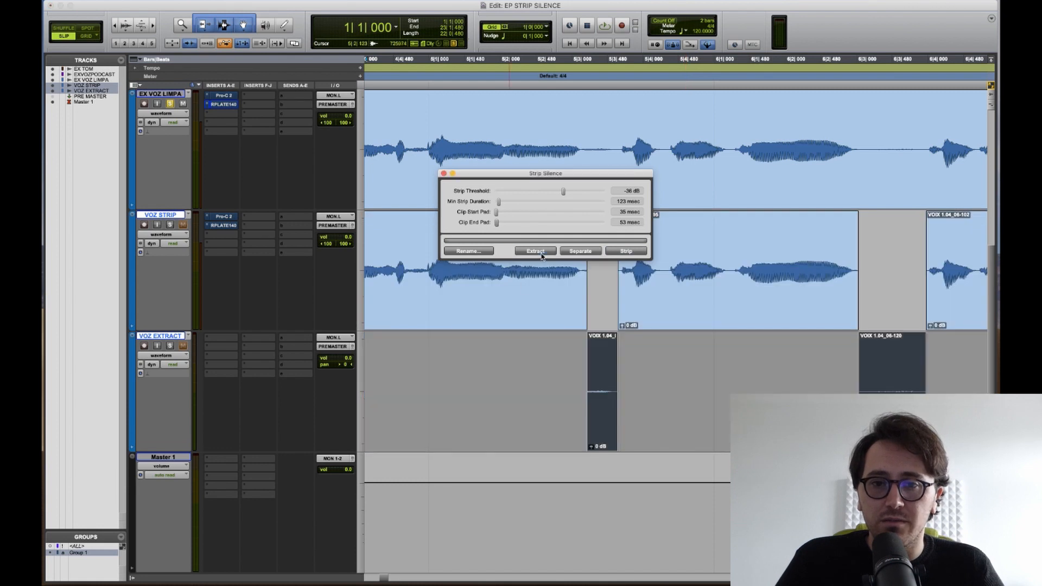
pyautogui.click(636, 398)
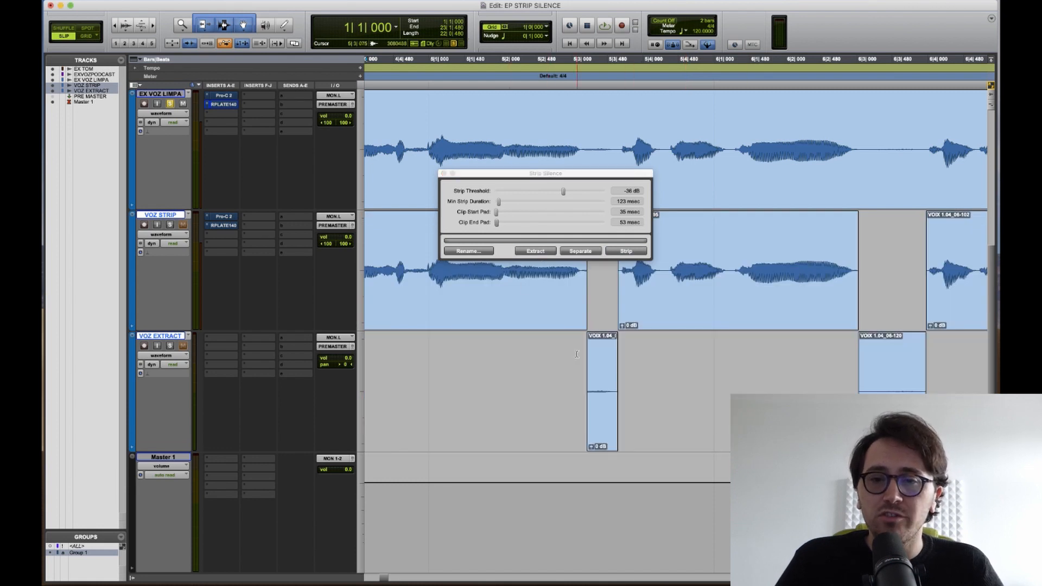
# Batch-fade all clips on VOZ STRIP and VOZ EXTRACT, adjusting fade lengths to fit, and close Strip Silence
pyautogui.moveTo(554, 362); pyautogui.dragTo(645, 368)
pyautogui.press('super+bracketleft')
pyautogui.press('super+bracketleft')
pyautogui.press('super+bracketleft')
pyautogui.press('super+bracketleft')
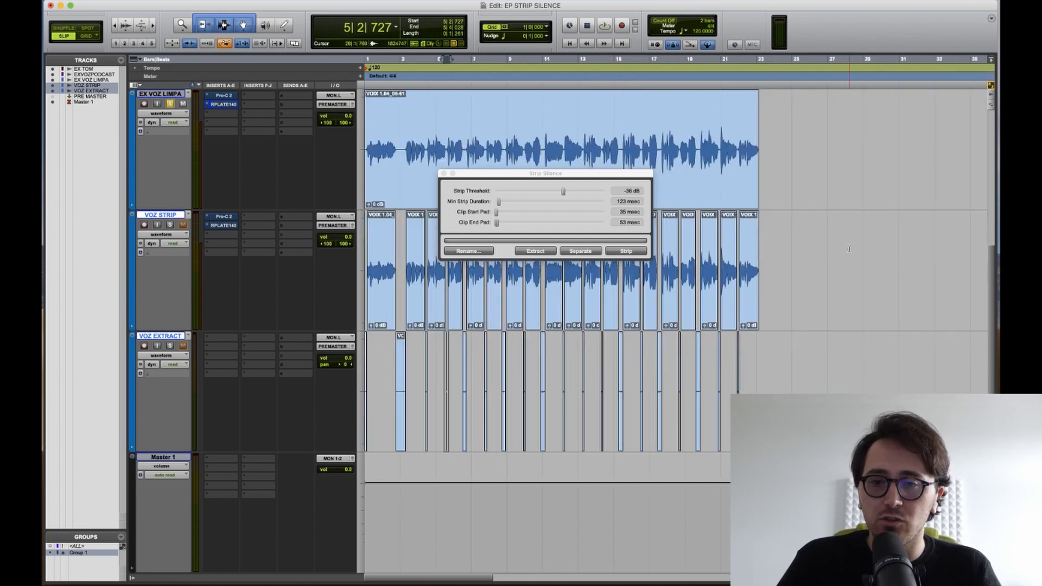
pyautogui.moveTo(766, 369); pyautogui.dragTo(159, 324)
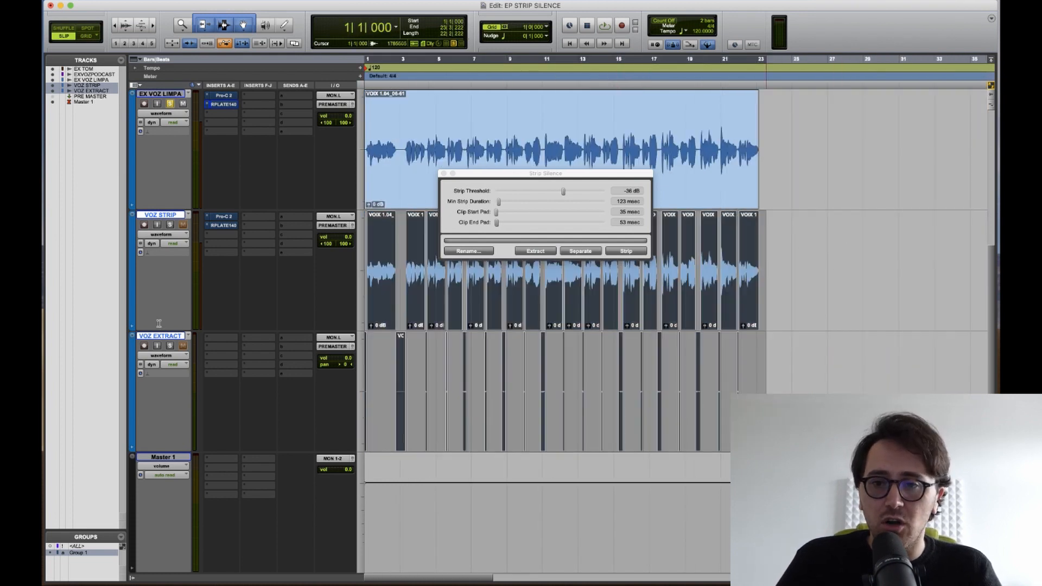
pyautogui.press('super+f')
pyautogui.press('Return')
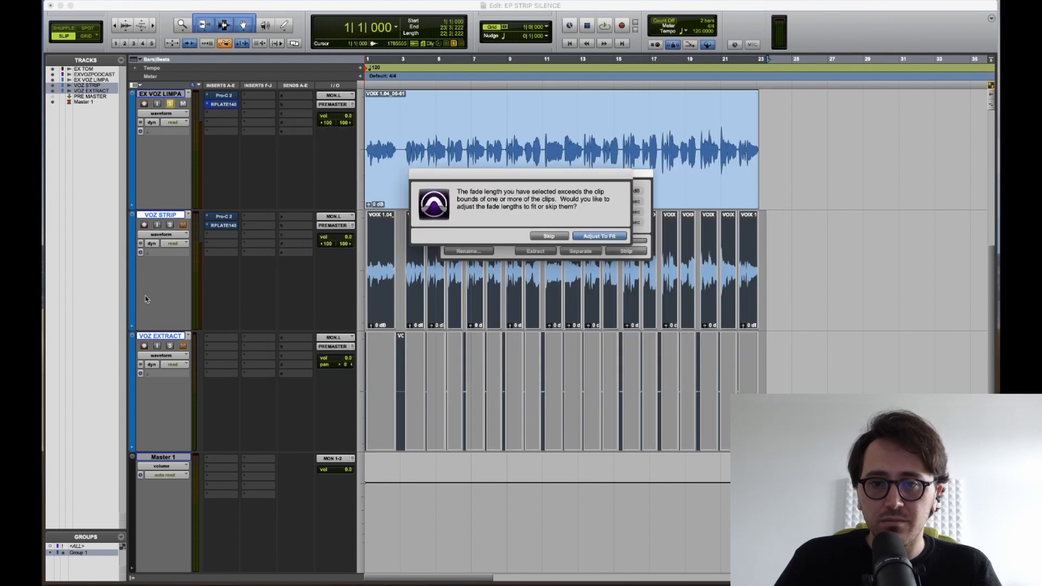
pyautogui.click(611, 236)
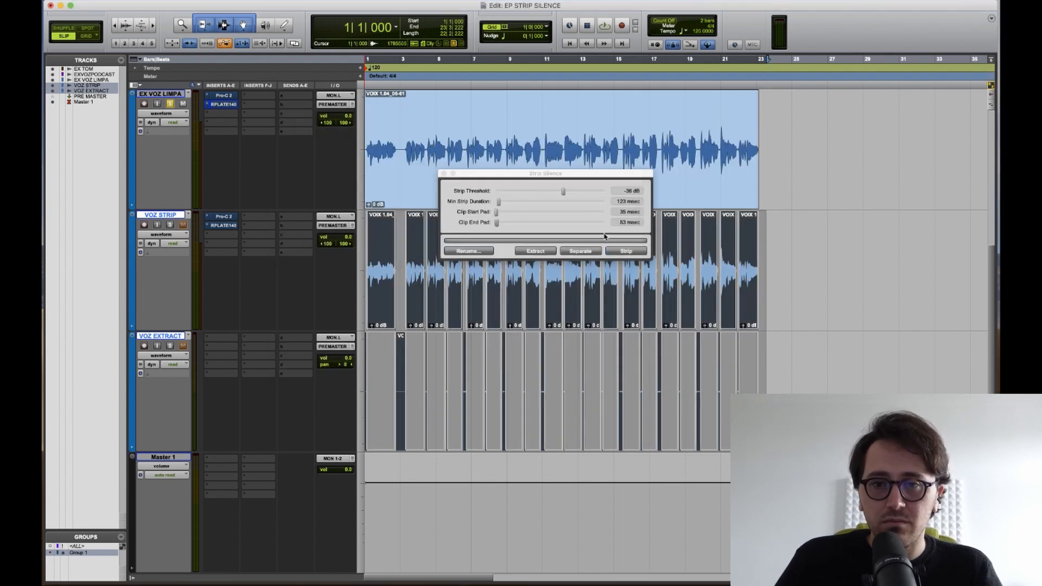
pyautogui.click(443, 174)
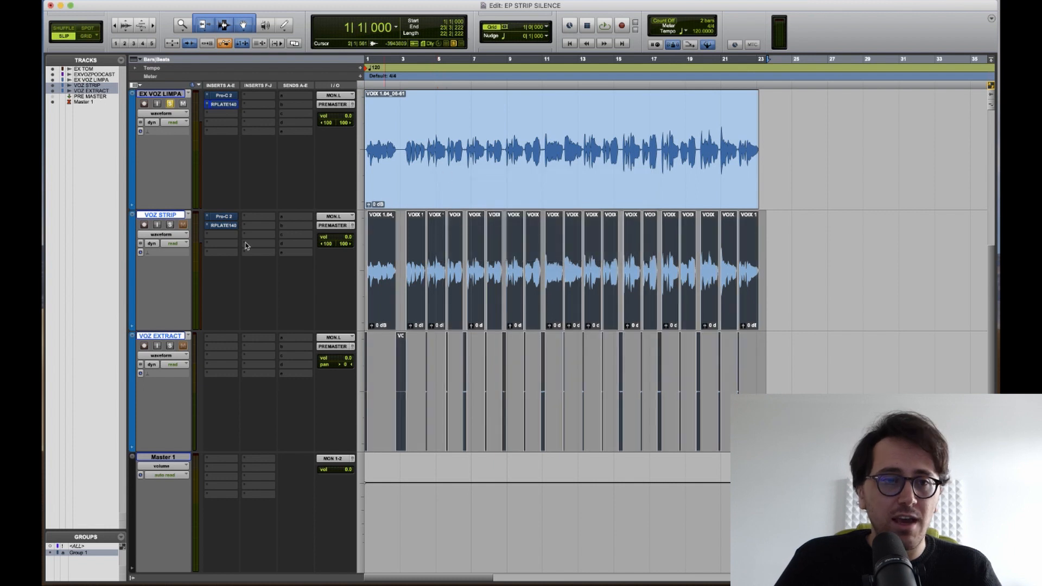
# Solo VOZ STRIP and VOZ EXTRACT, lower the VOZ EXTRACT volume to about -6.6 dB, and audition both from bar 4
pyautogui.click(169, 224)
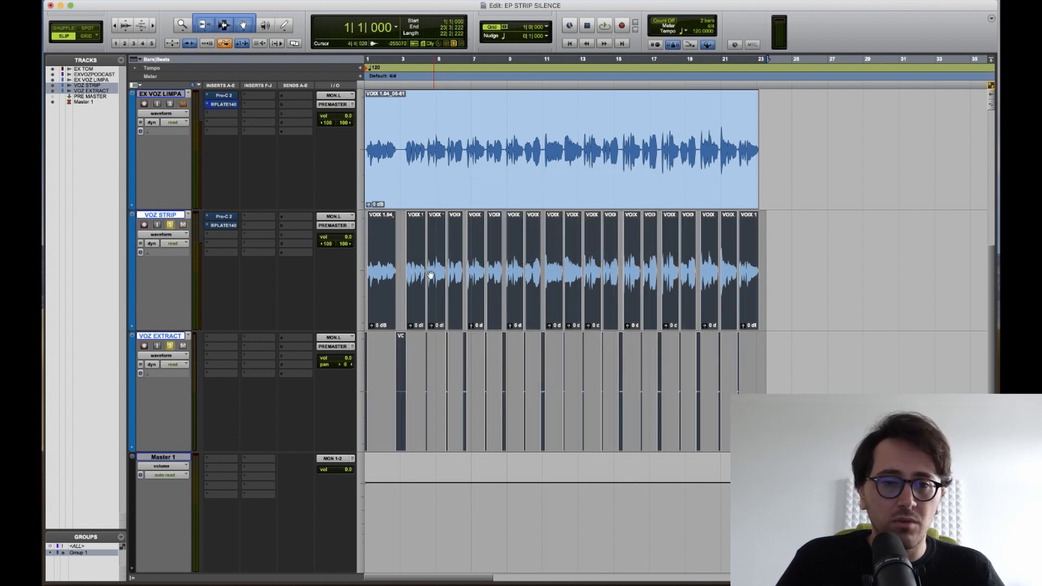
pyautogui.moveTo(349, 360); pyautogui.dragTo(351, 364)
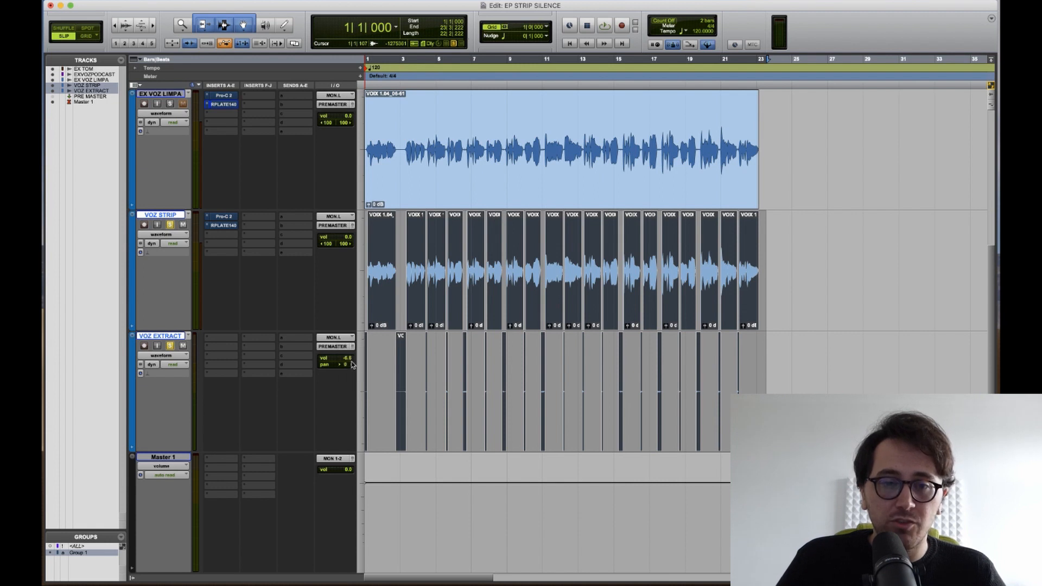
pyautogui.click(421, 353)
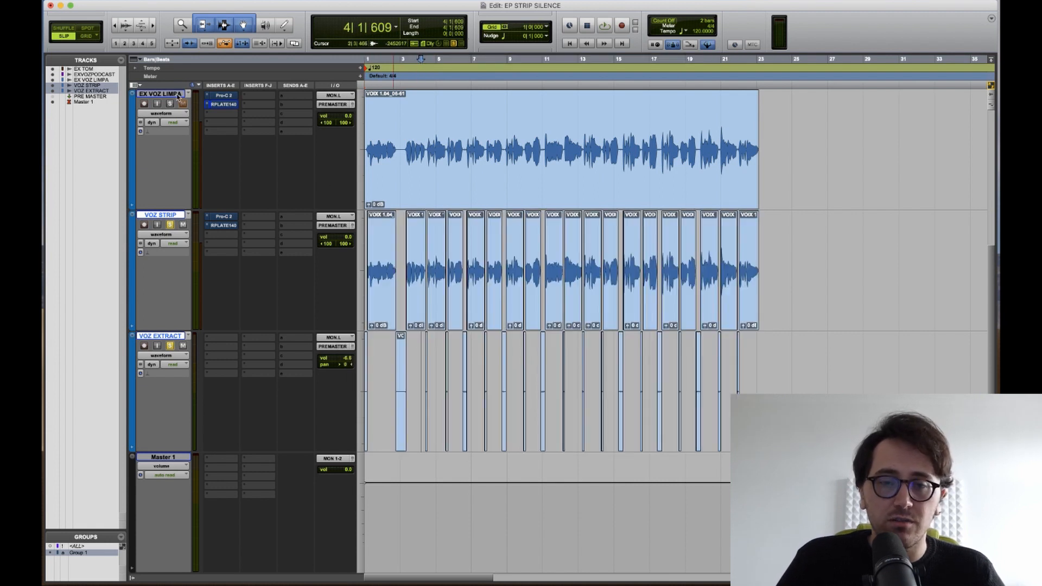
pyautogui.press('space')
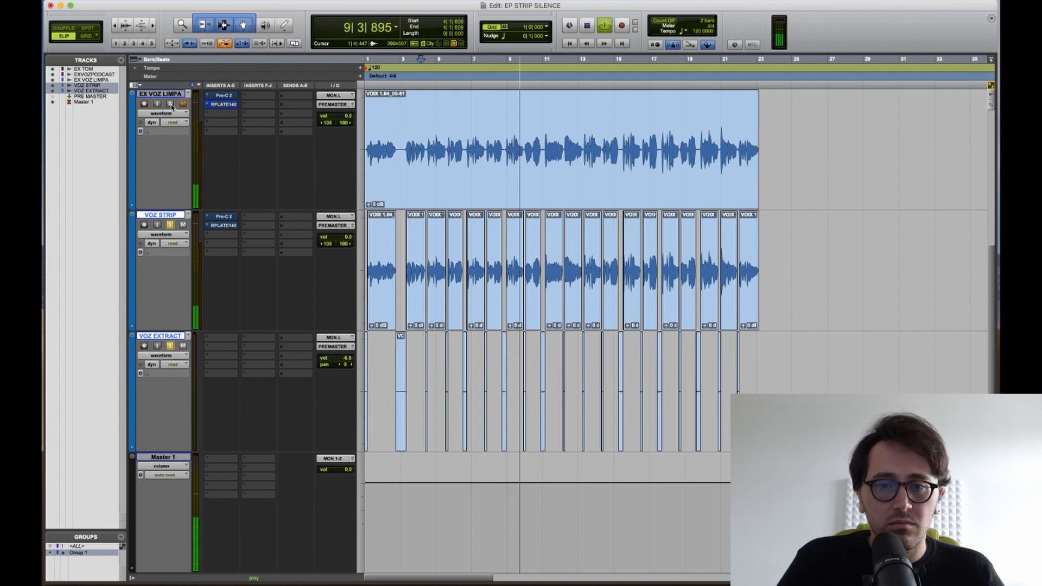
pyautogui.press('space')
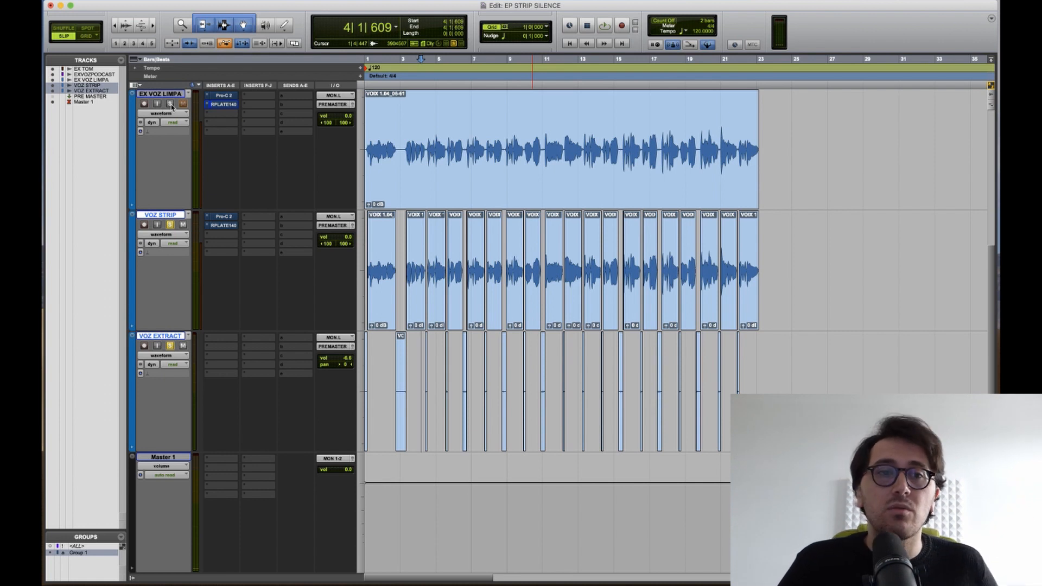
# Solo the unedited EX VOZ LIMPA track and audition it from bar 4 for comparison
pyautogui.click(172, 104)
pyautogui.press('space')
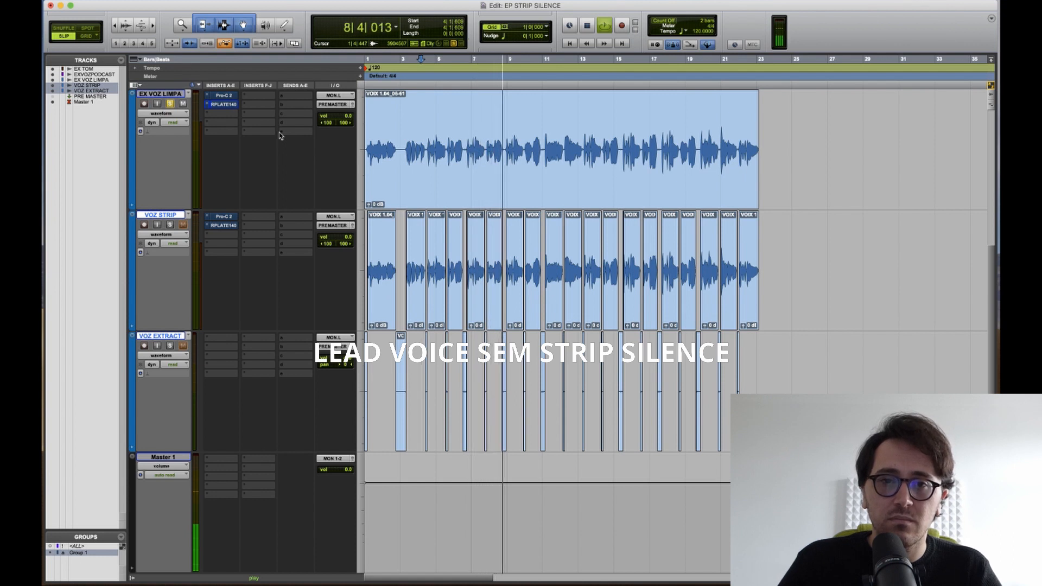
pyautogui.press('space')
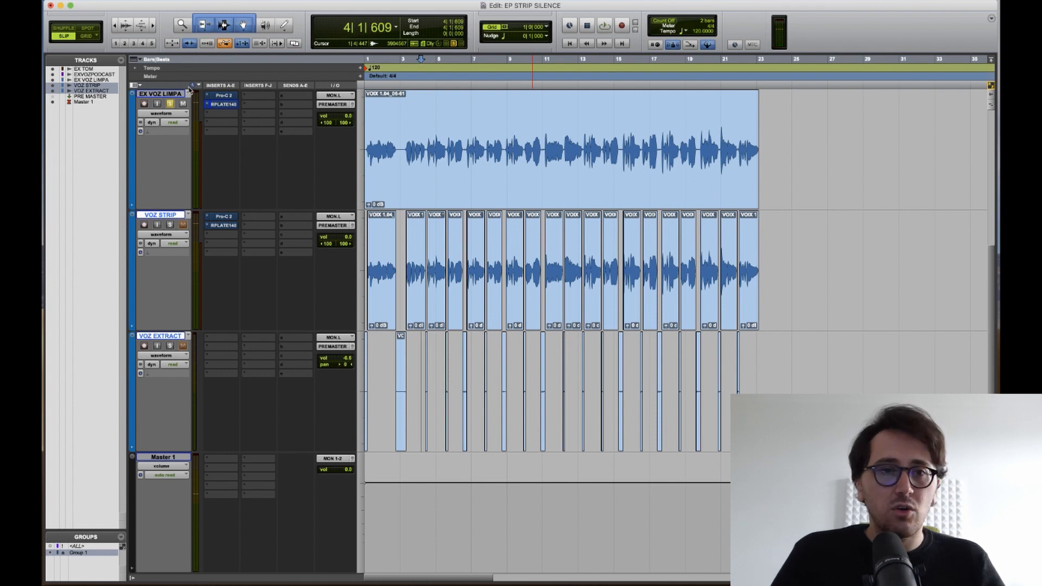
# Enable the Pro-C 2 and Rev PLATE-140 inserts on EX VOZ LIMPA and VOZ STRIP, and audition EX VOZ LIMPA from bar 4
pyautogui.moveTo(232, 95); pyautogui.dragTo(231, 104)
pyautogui.moveTo(222, 216); pyautogui.dragTo(223, 226)
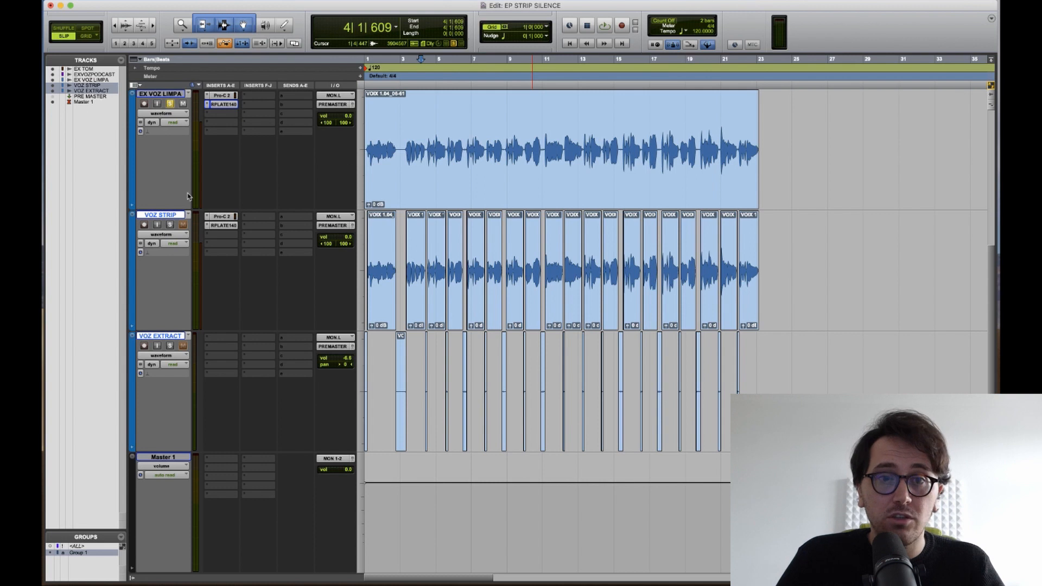
pyautogui.click(420, 132)
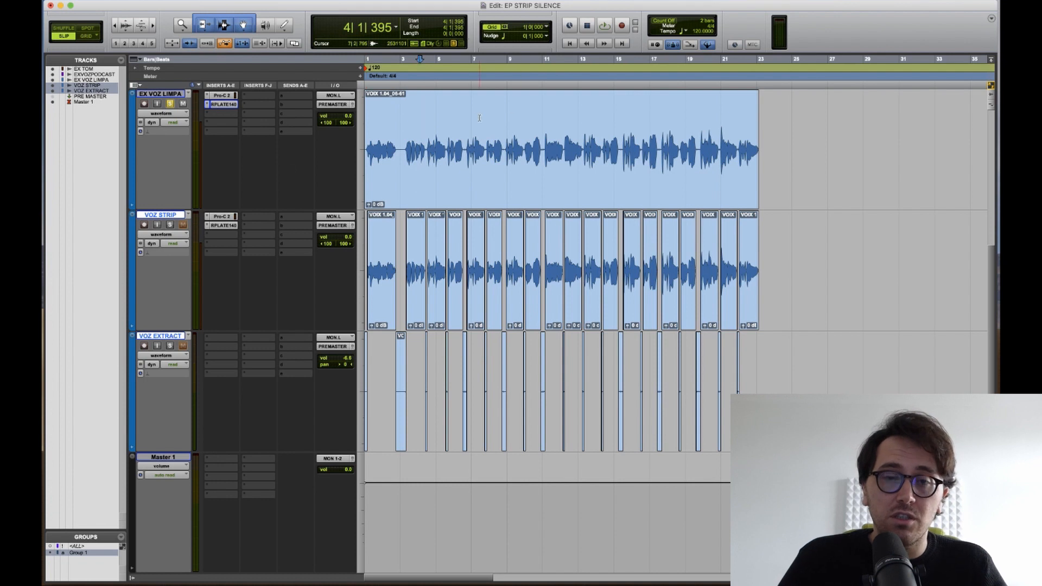
pyautogui.press('space')
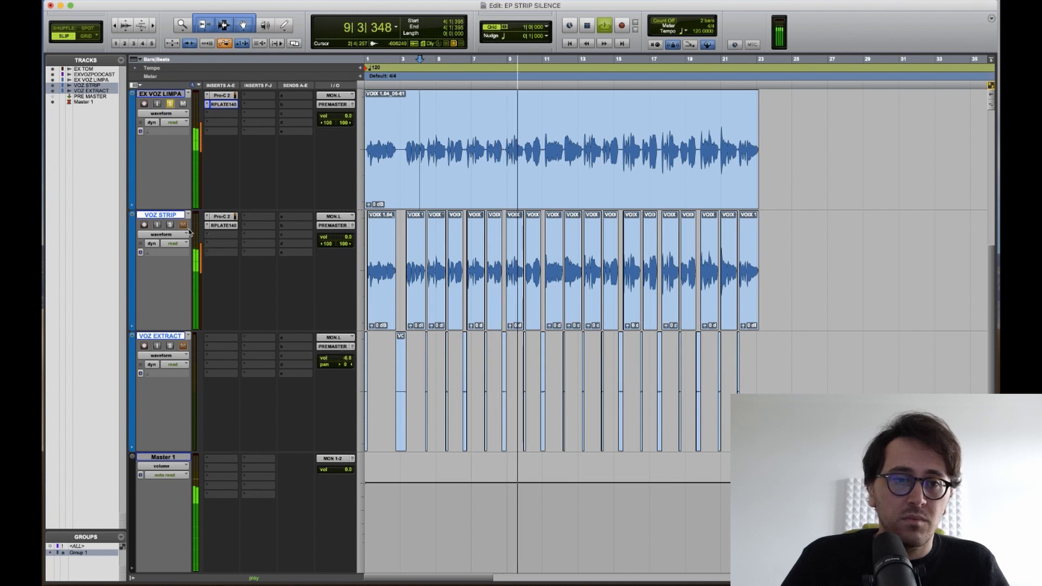
pyautogui.press('space')
# Solo VOZ STRIP and VOZ EXTRACT and audition them with compression and reverb active and the breaths attenuated
pyautogui.click(172, 227)
pyautogui.press('space')
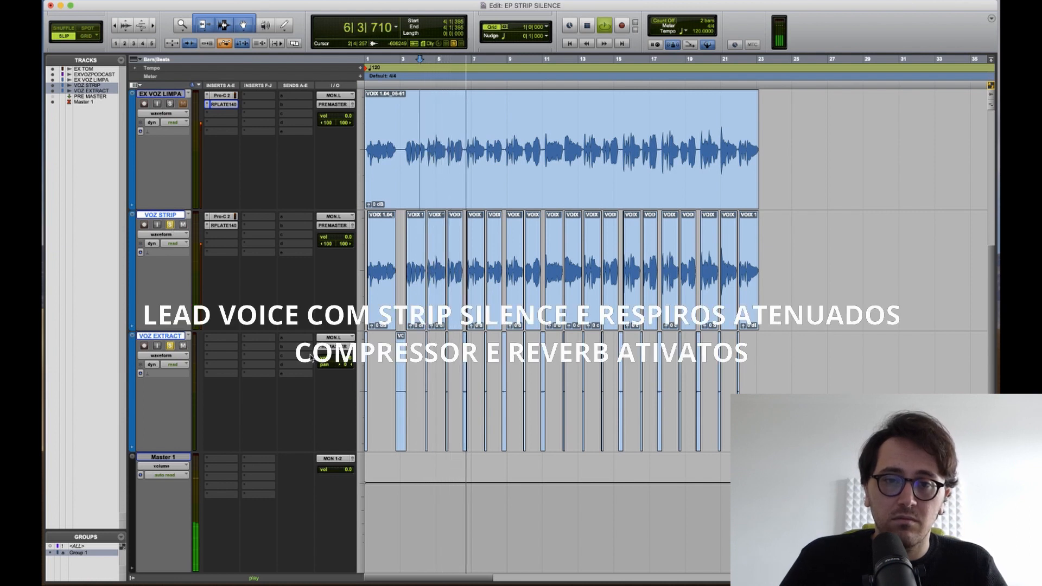
pyautogui.press('space')
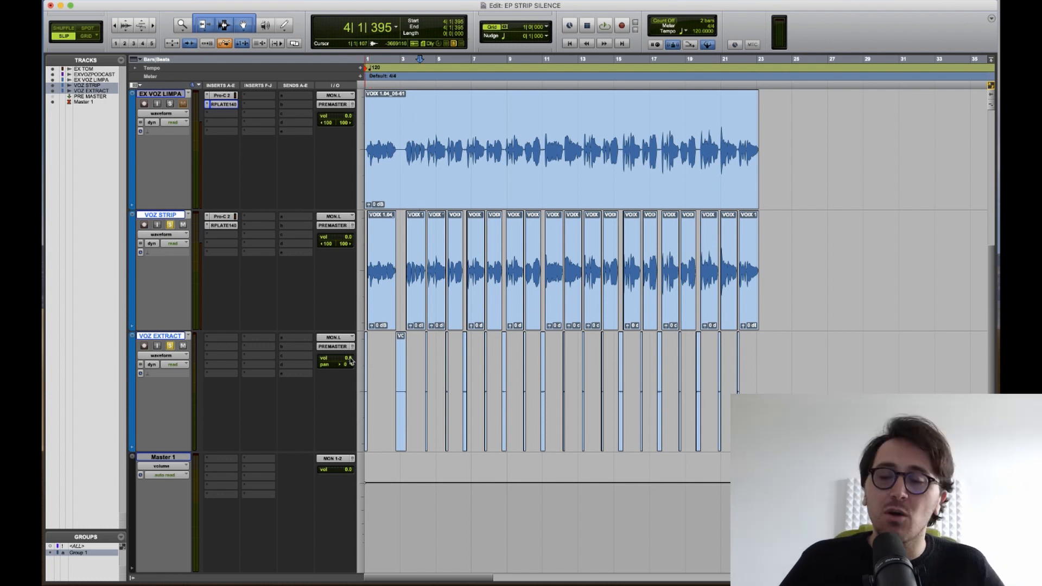
# Audition VOZ STRIP with VOZ EXTRACT at 0 dB, and switch the solo to EX VOZ LIMPA during playback to compare
pyautogui.press('space')
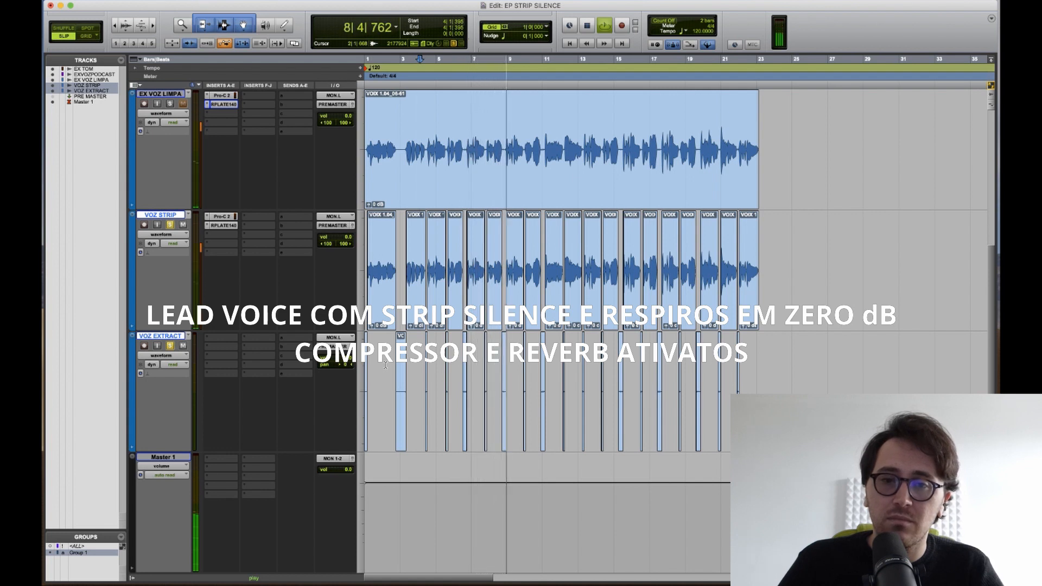
pyautogui.click(171, 105)
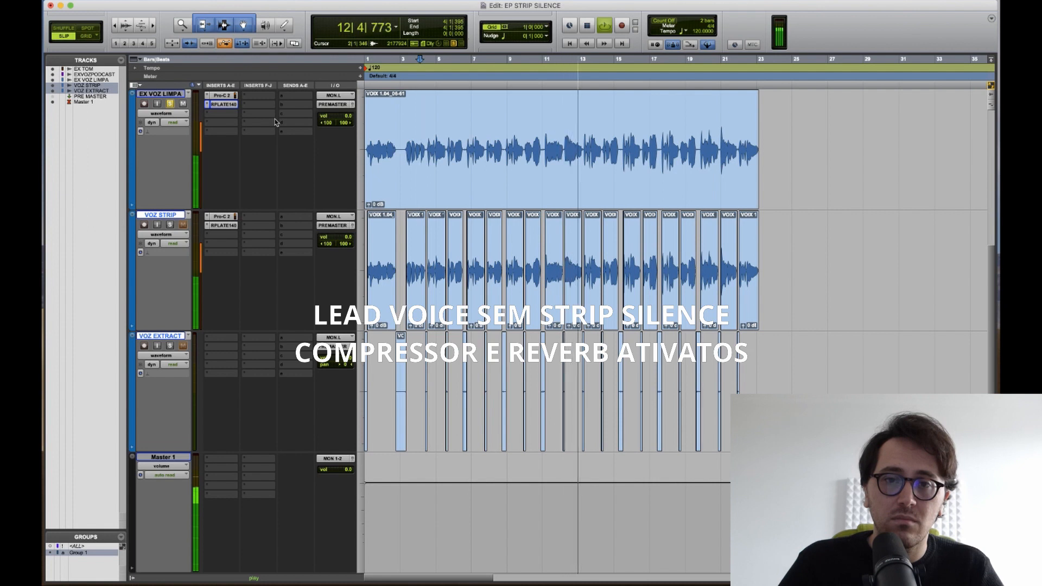
# Switch the solo from EX VOZ LIMPA to VOZ STRIP and VOZ EXTRACT during playback to compare, and stop playback
pyautogui.click(170, 225)
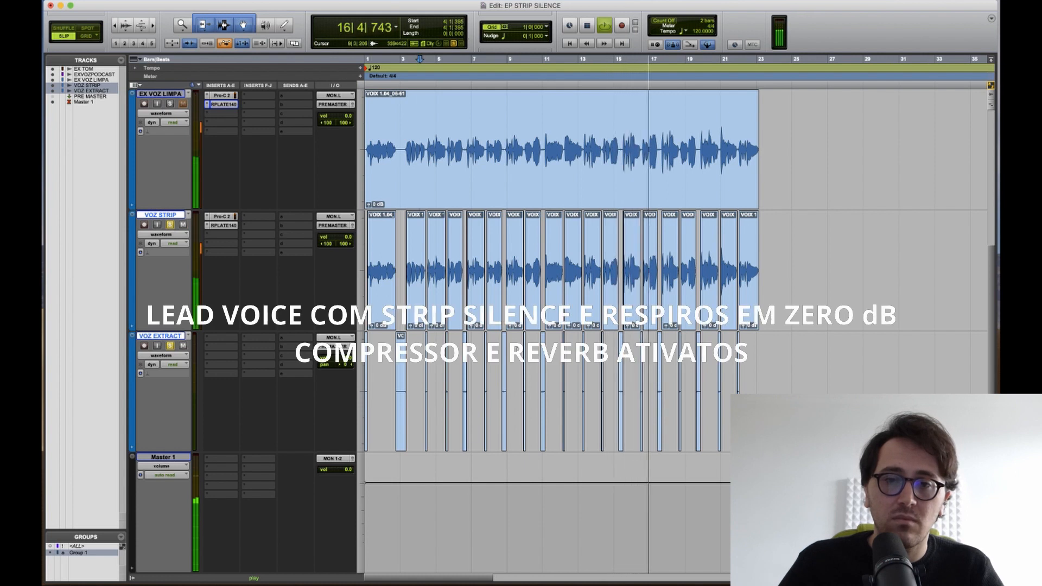
pyautogui.press('space')
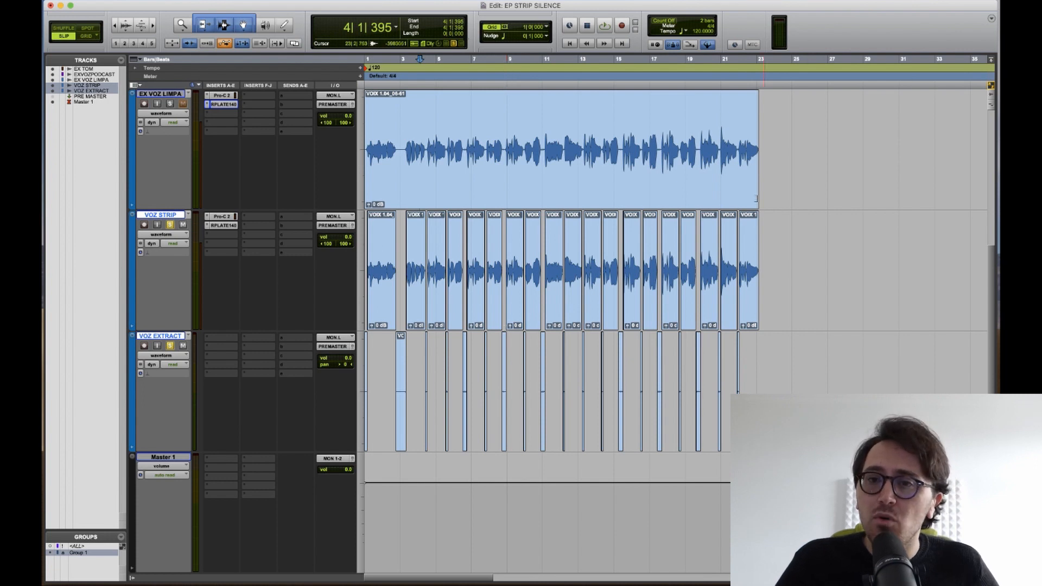
# Select all VOZ STRIP clips and try a rounded preset fade-out curve in Batch Fades, cancelling without applying the fades
pyautogui.moveTo(766, 235); pyautogui.dragTo(226, 238)
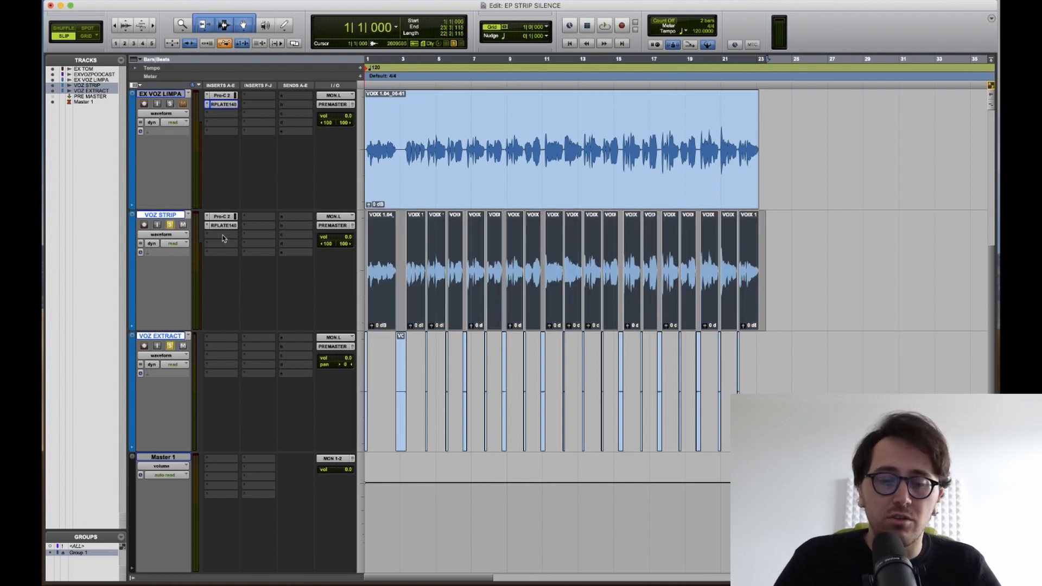
pyautogui.press('super+f')
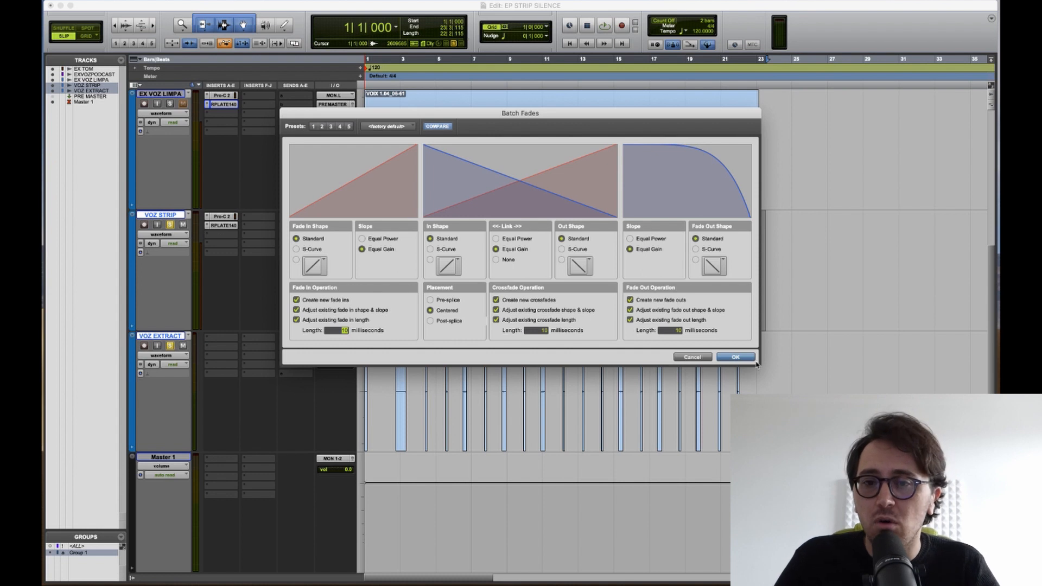
pyautogui.click(677, 330)
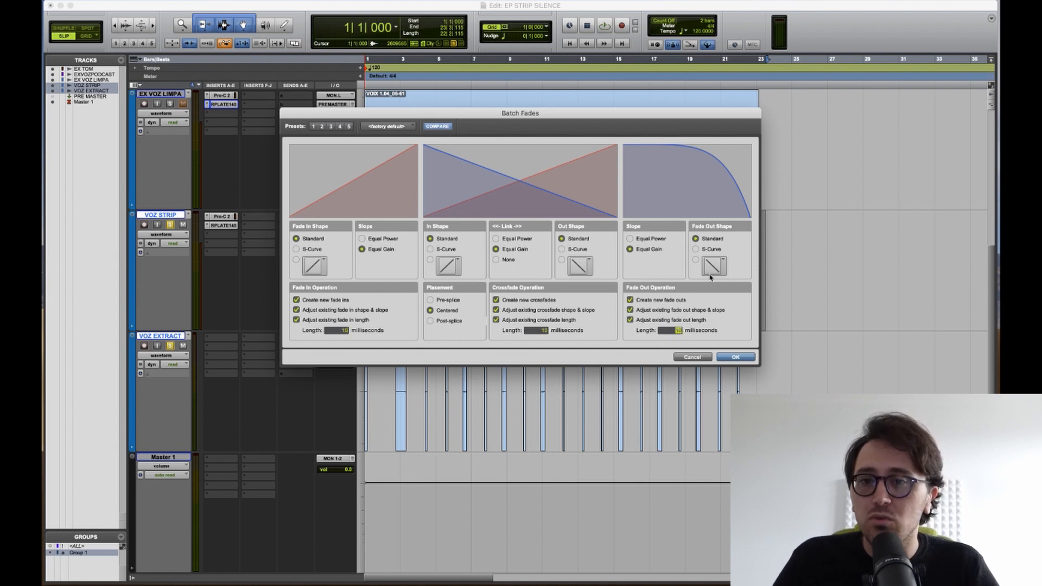
pyautogui.click(695, 260)
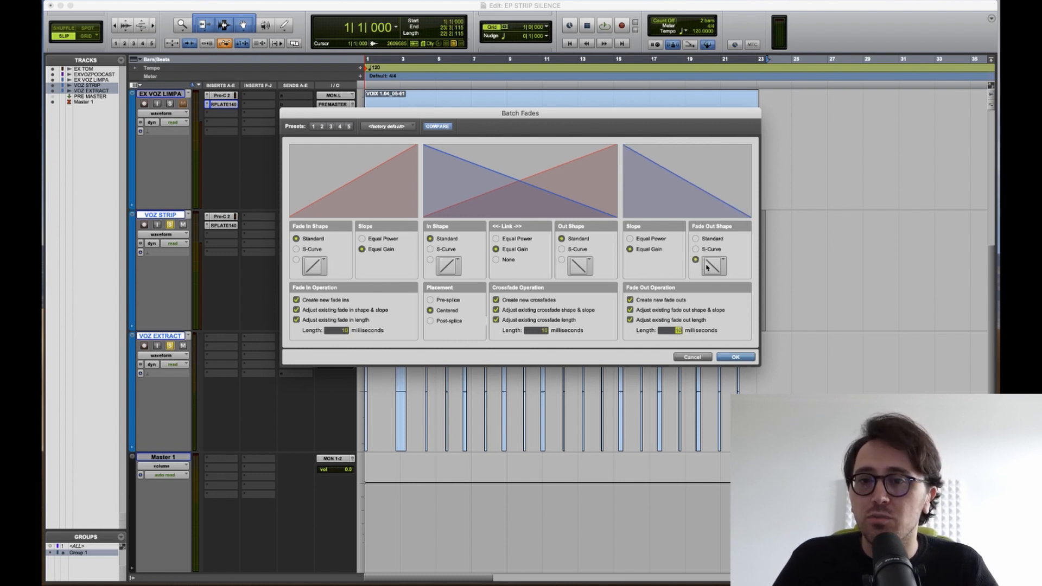
pyautogui.click(711, 266)
pyautogui.click(726, 230)
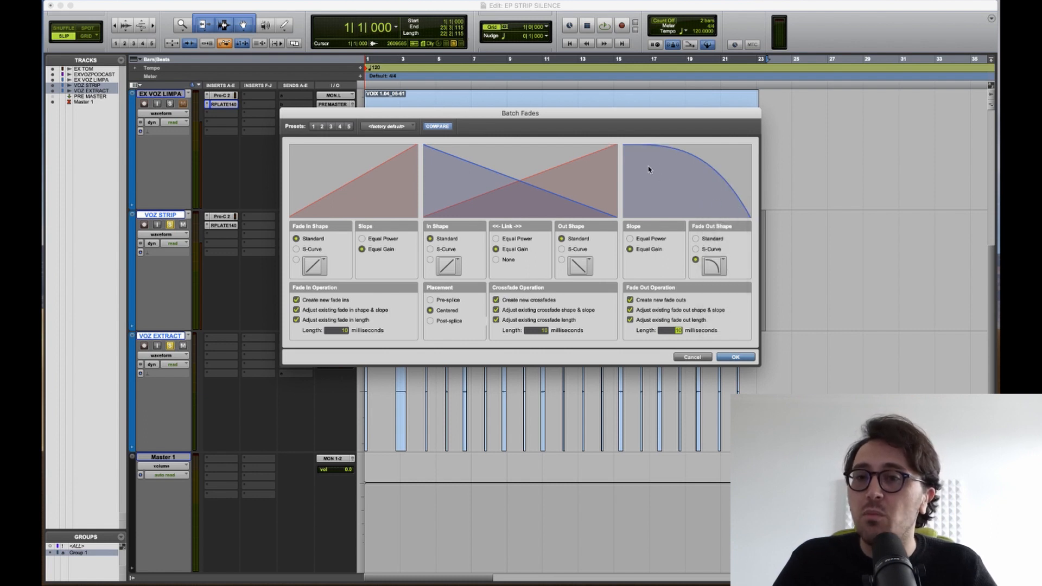
pyautogui.click(693, 357)
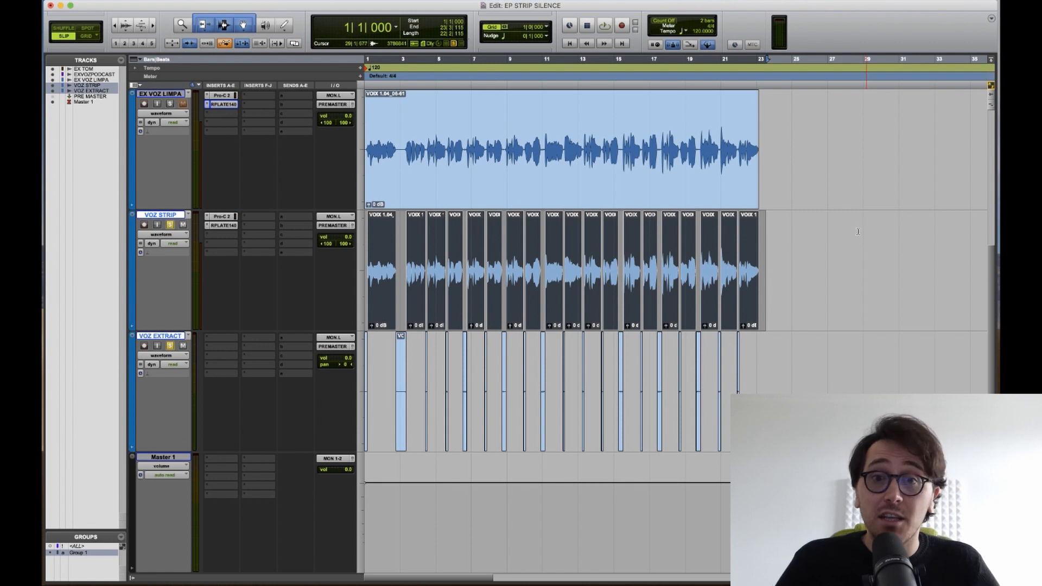
# Try separating the full EX VOZ LIMPA clip at its silences with Strip Silence, and undo the separation
pyautogui.click(622, 154)
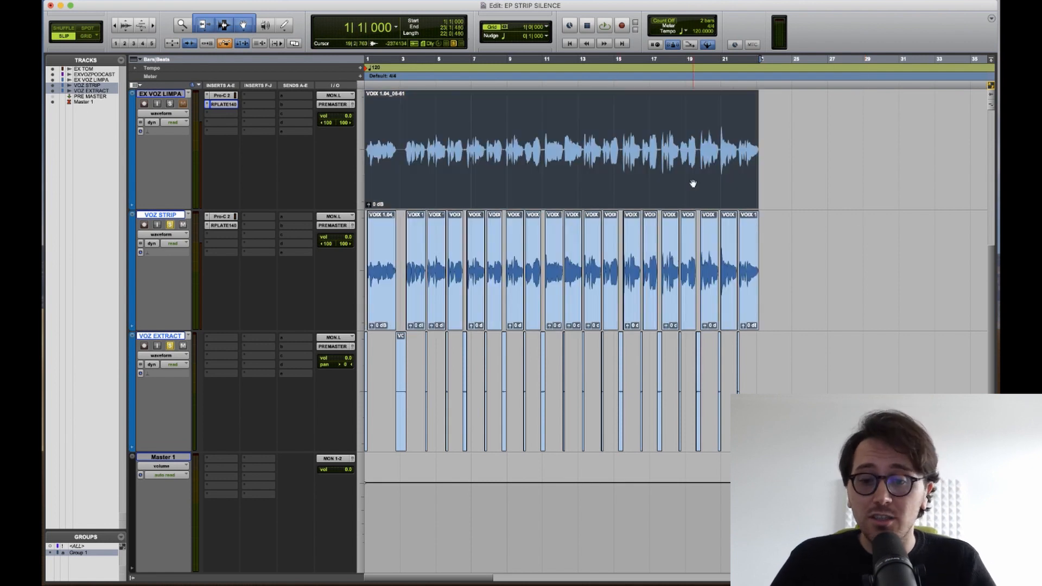
pyautogui.press('super+u')
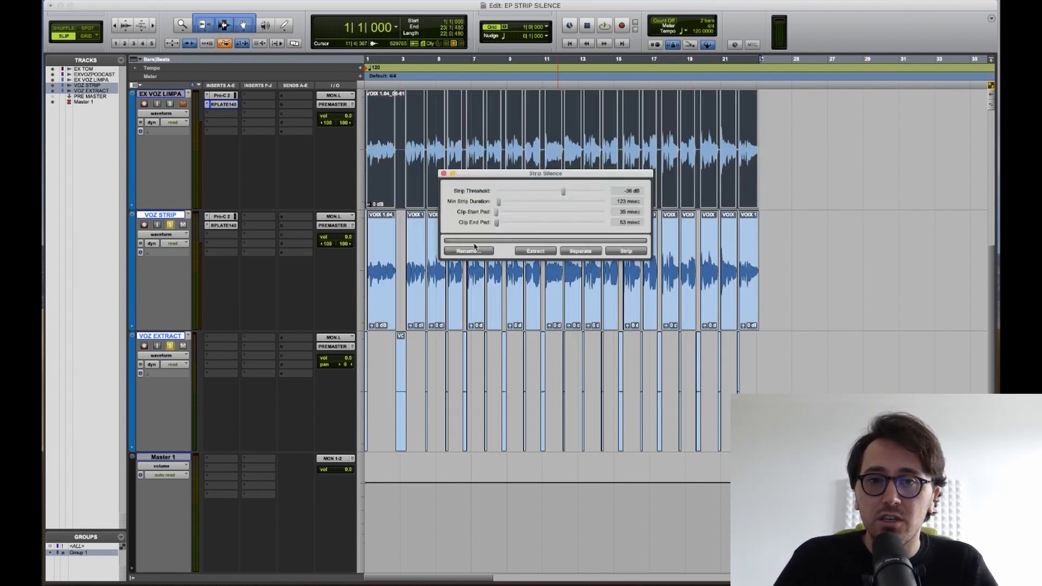
pyautogui.click(586, 251)
pyautogui.click(792, 172)
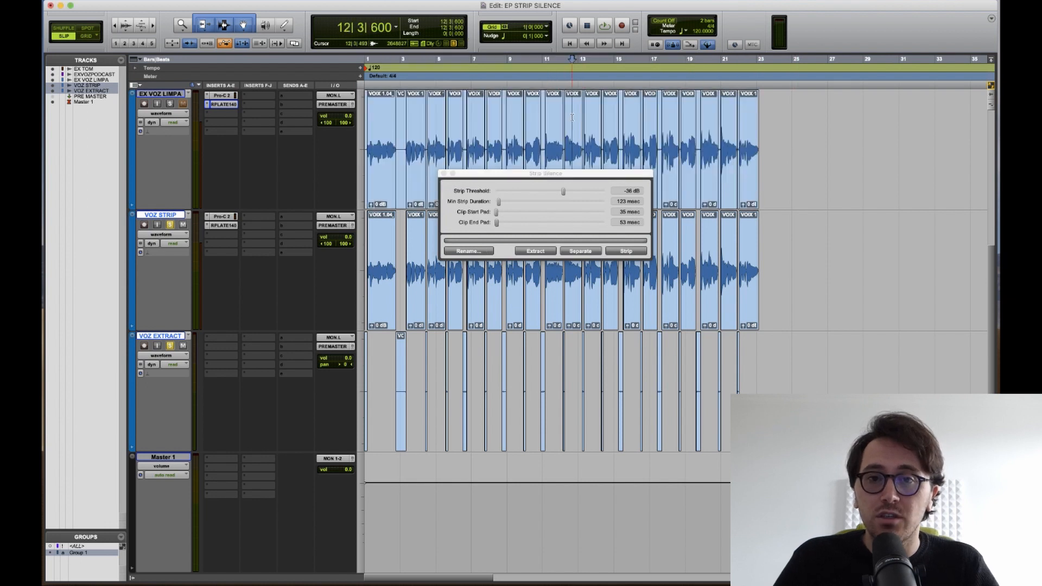
pyautogui.click(572, 118)
pyautogui.press('t')
pyautogui.press('t')
pyautogui.press('t')
pyautogui.press('super+z')
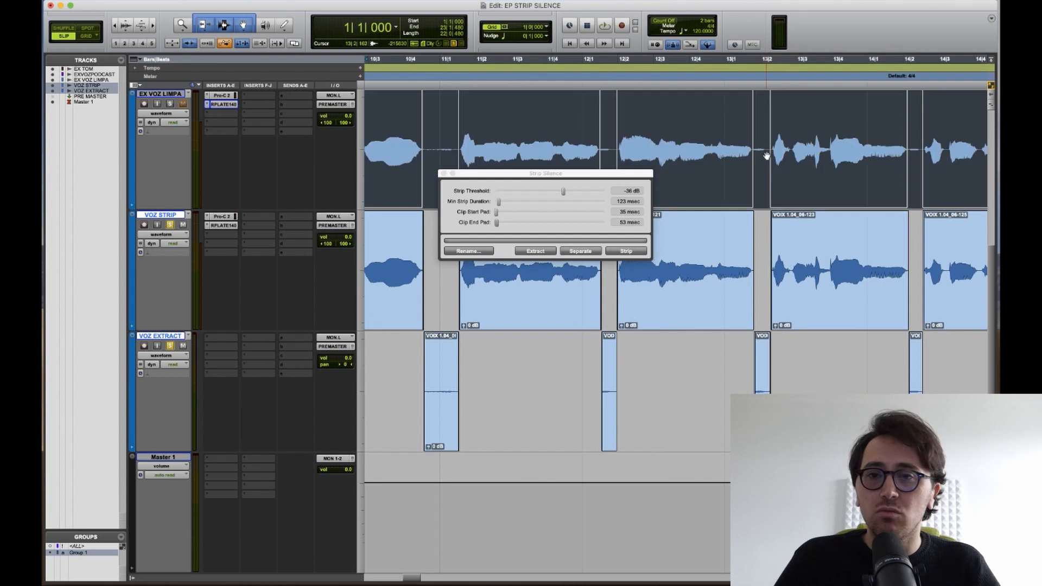
pyautogui.click(658, 109)
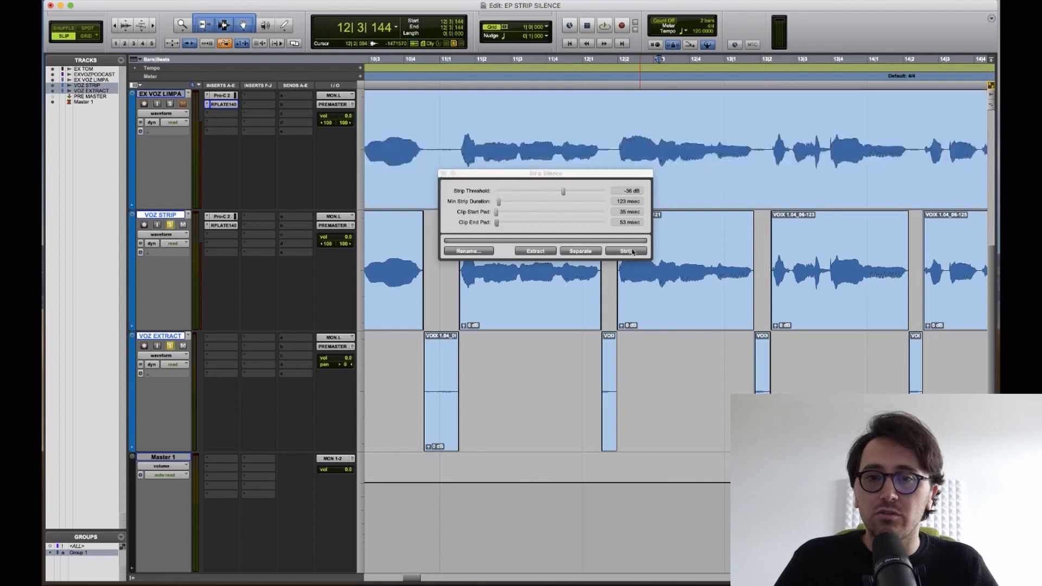